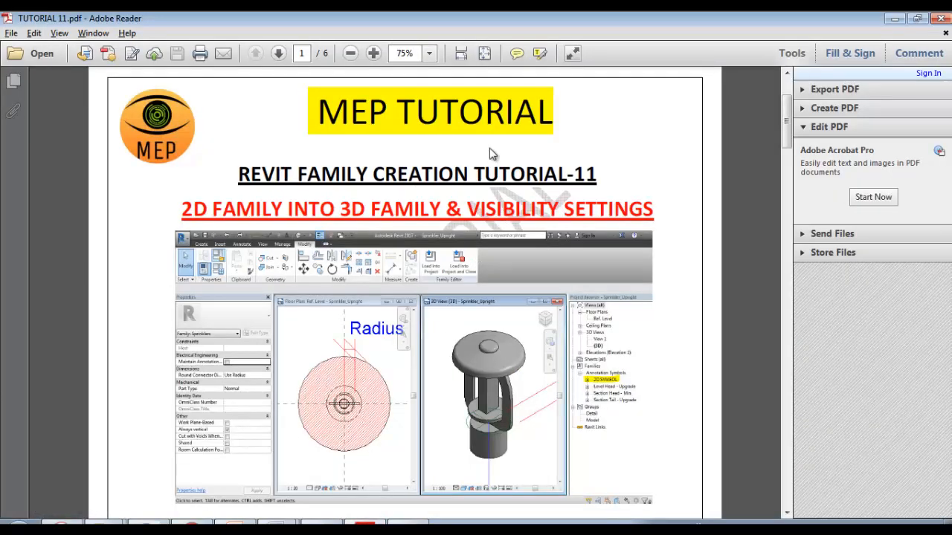
Read the title page of the tutorial PDF and go to its key points page
left_click_drag(476, 172, 629, 178)
left_click(629, 179)
left_click_drag(491, 209, 626, 212)
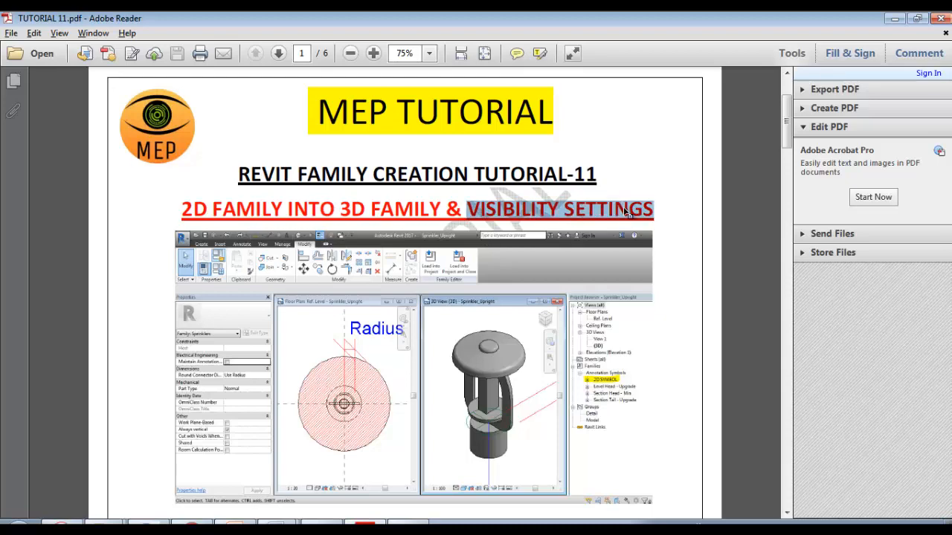
scroll(586, 227, "down", 1)
key("ctrl+0")
scroll(586, 227, "down", 2)
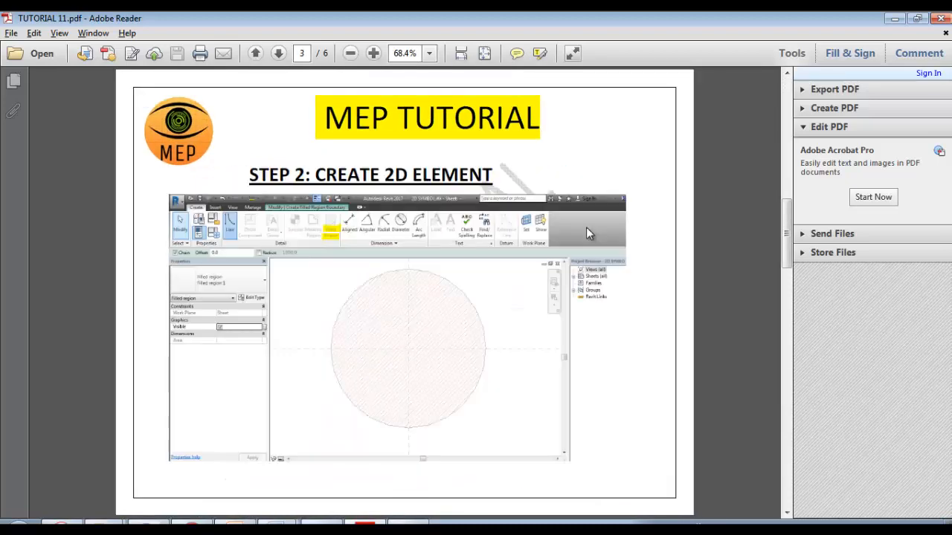
scroll(586, 230, "up", 2)
scroll(325, 235, "down", 1)
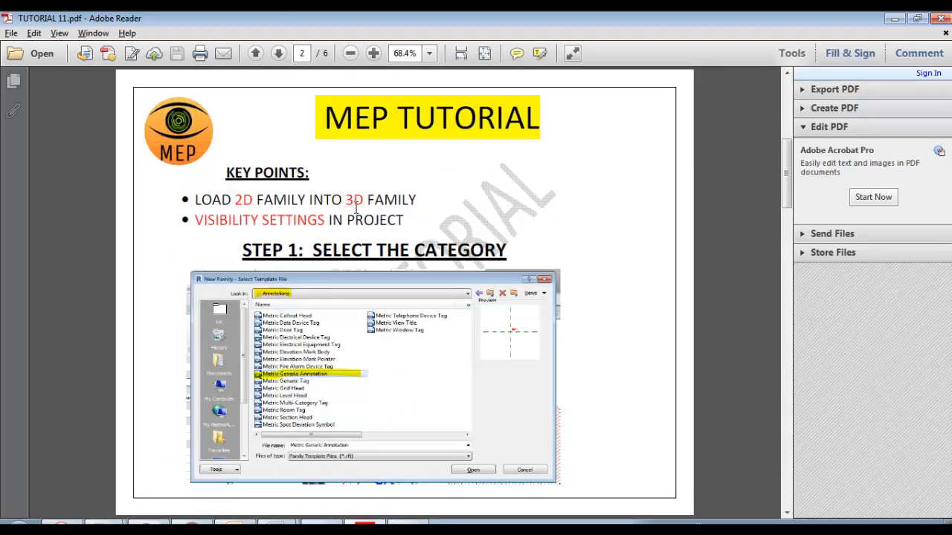
Examine the key points on loading a 2D family into a 3D family and on visibility settings in the project
left_click_drag(345, 201, 413, 199)
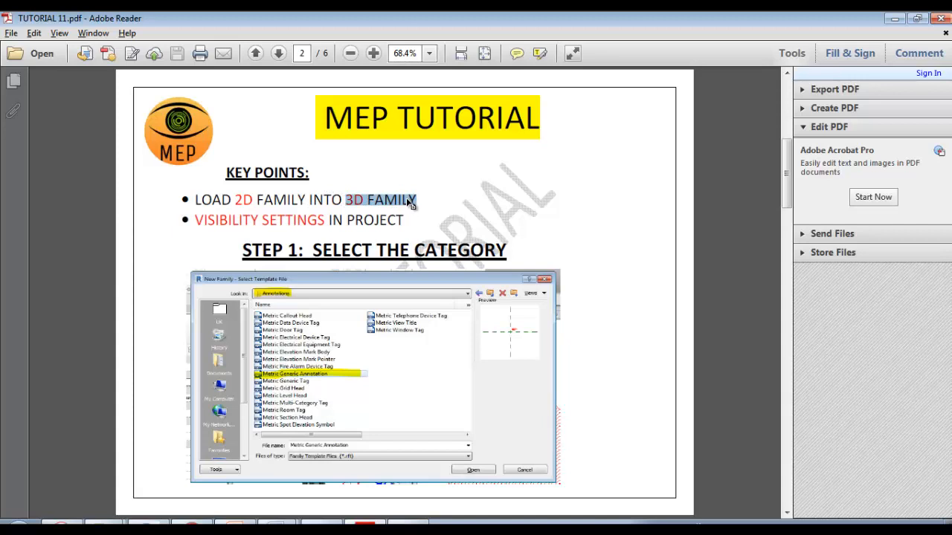
left_click(364, 208)
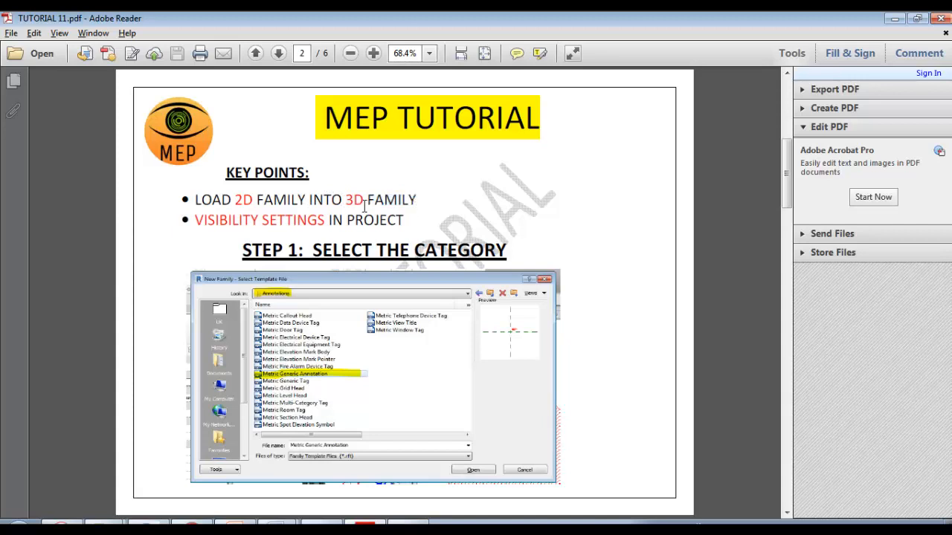
left_click_drag(346, 201, 414, 200)
left_click(225, 192)
left_click_drag(195, 199, 256, 198)
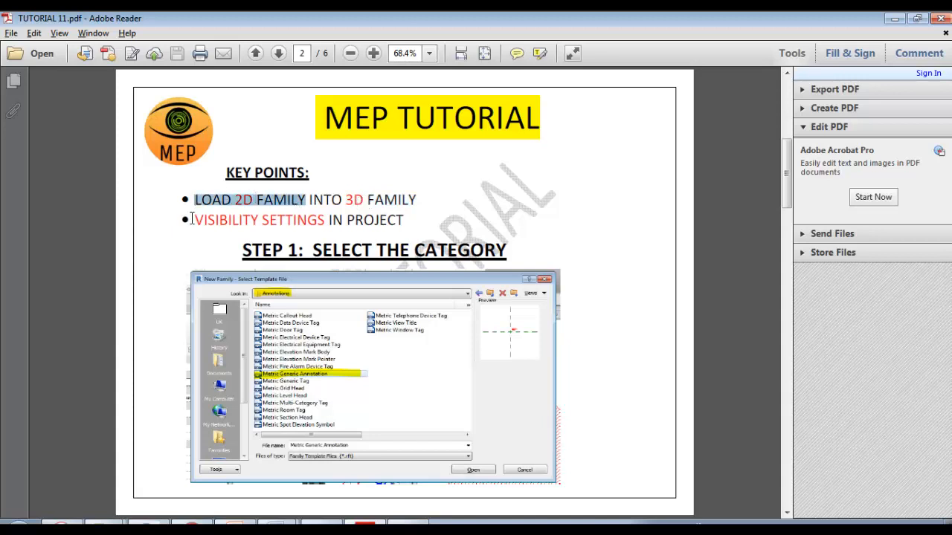
left_click_drag(195, 220, 309, 221)
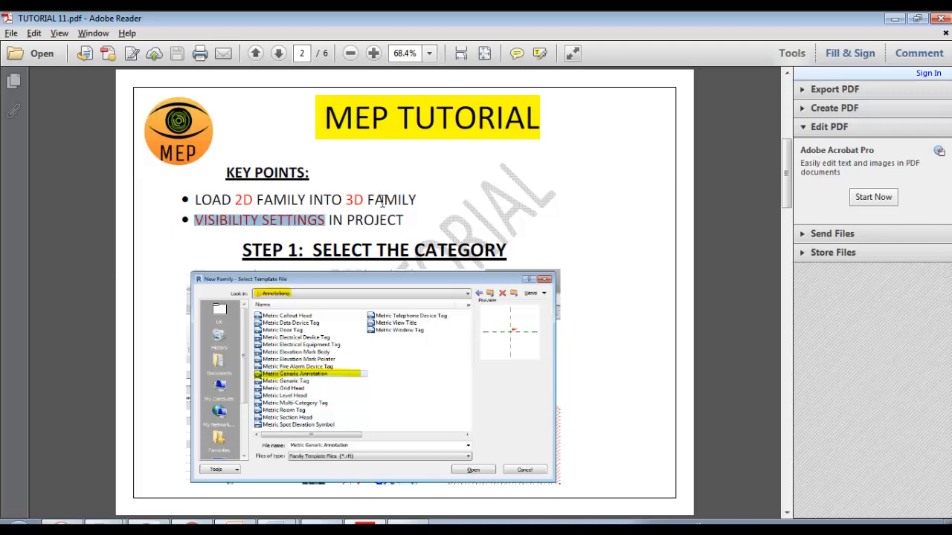
left_click_drag(382, 201, 223, 194)
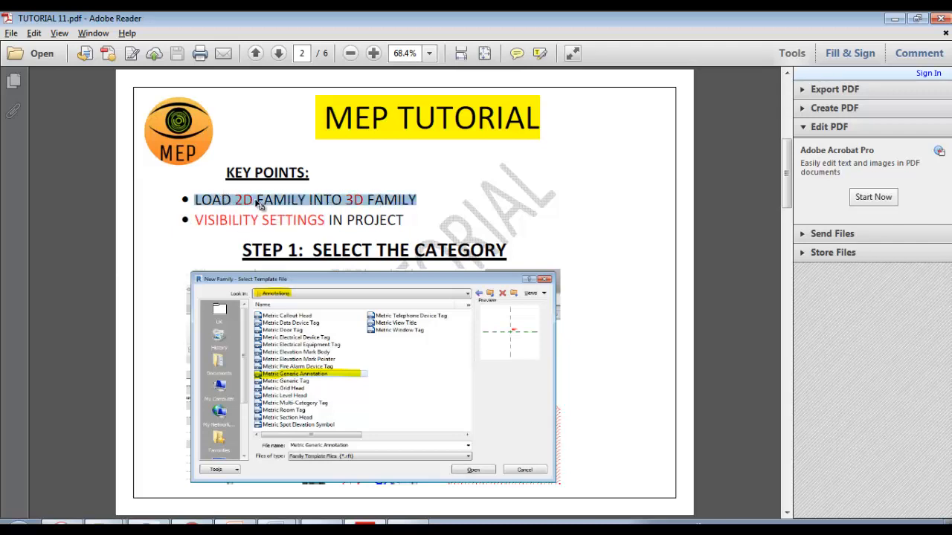
left_click_drag(195, 220, 287, 217)
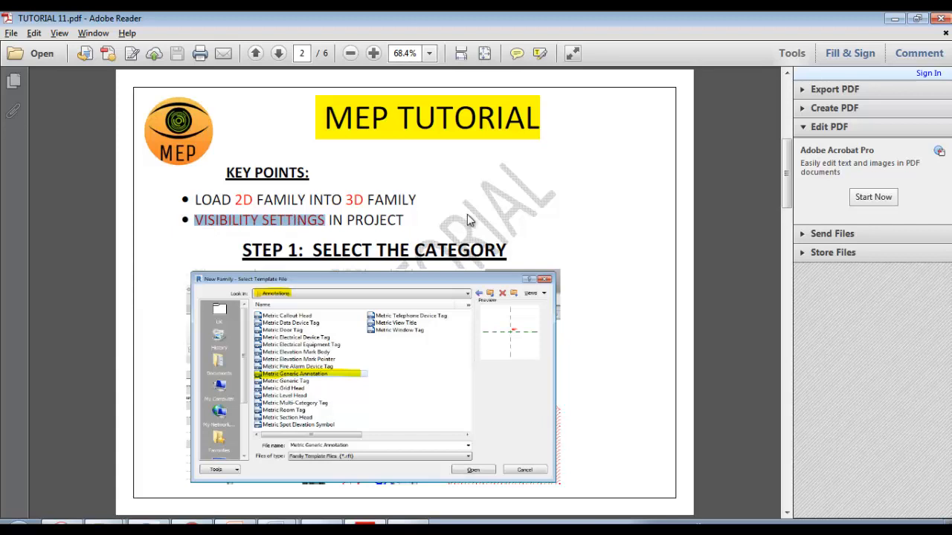
left_click(348, 307)
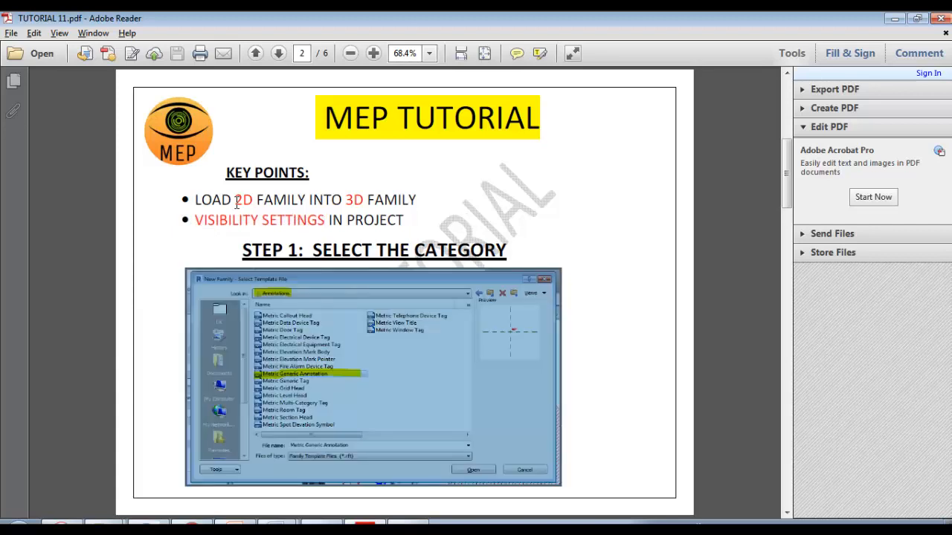
double_click(237, 201)
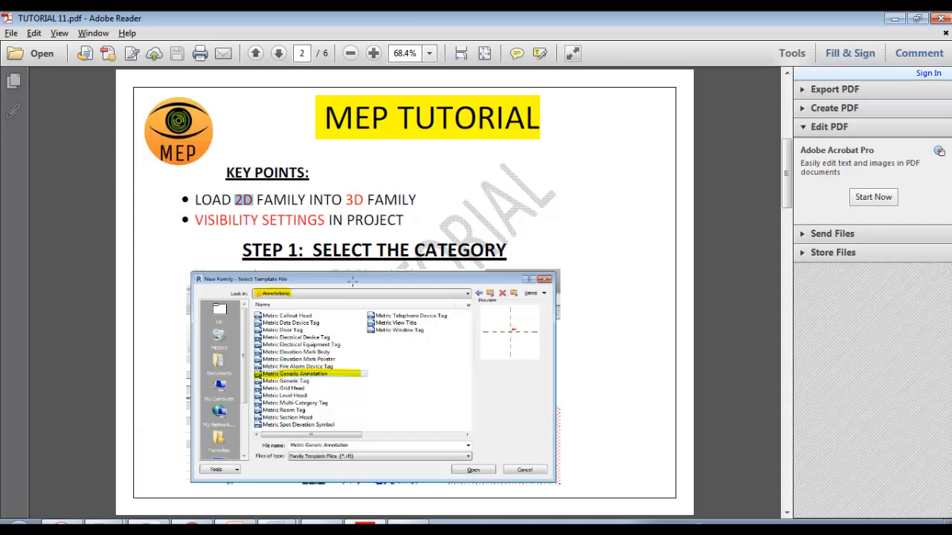
Review the remaining tutorial pages, from creating the 2D element through filled region settings and family loading to visibility settings
scroll(418, 381, "down", 1)
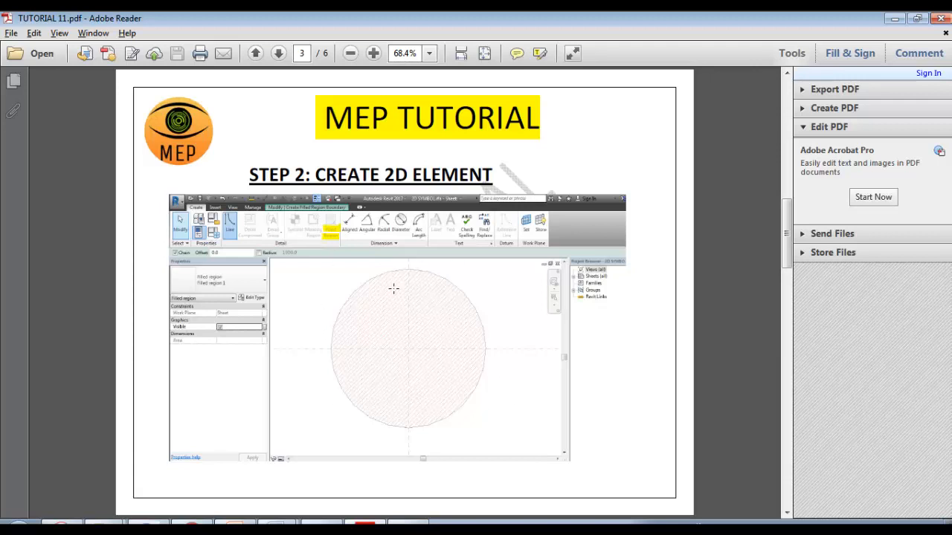
scroll(394, 290, "down", 1)
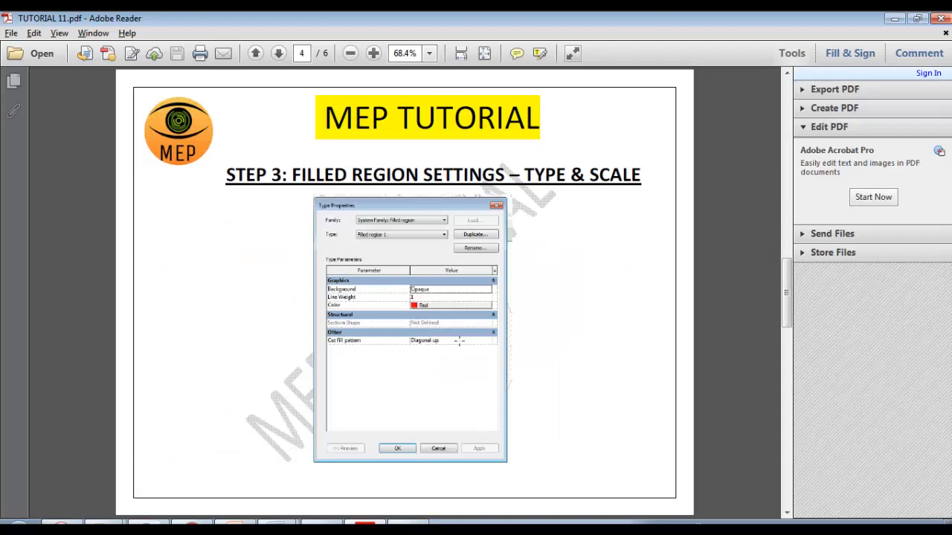
scroll(518, 339, "down", 1)
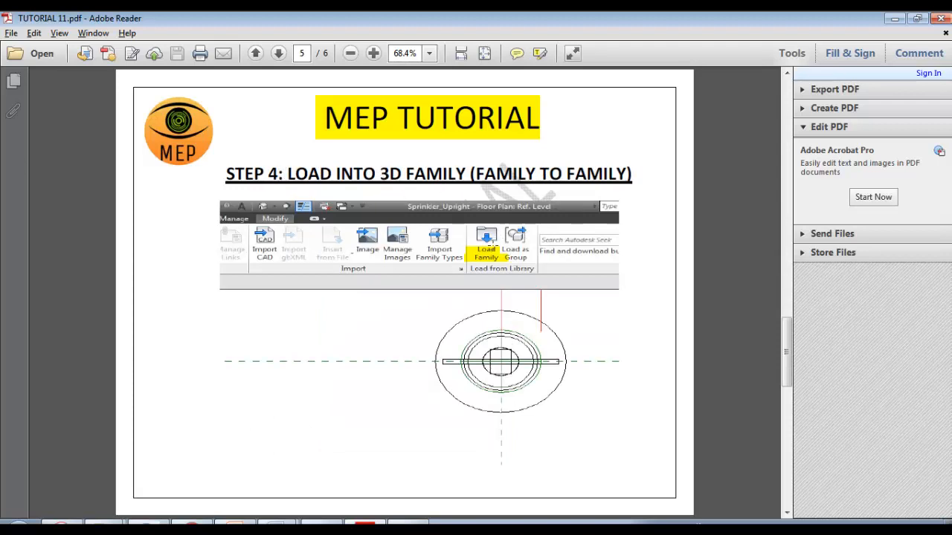
scroll(451, 344, "down", 1)
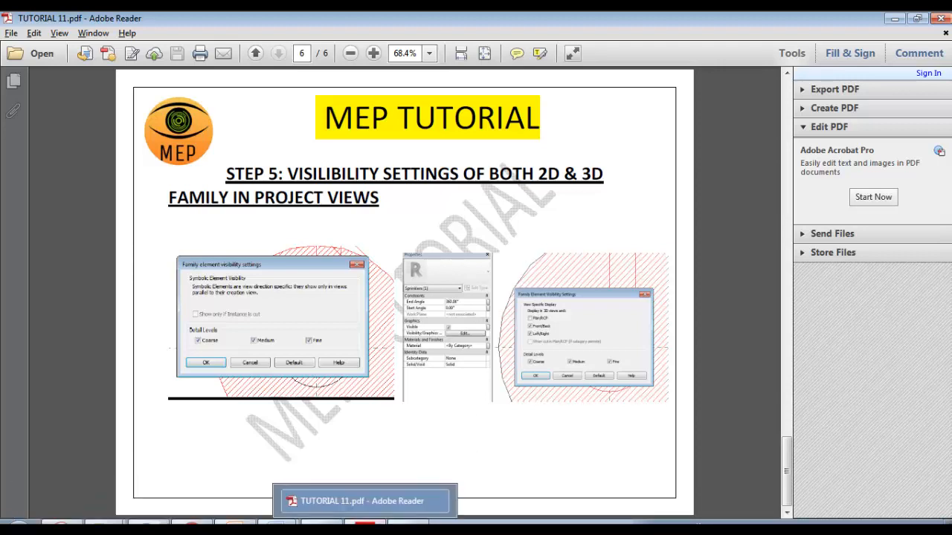
Switch to Revit and inspect the upright sprinkler family in its 3D view
left_click(147, 523)
middle_click_drag(431, 168, 504, 171)
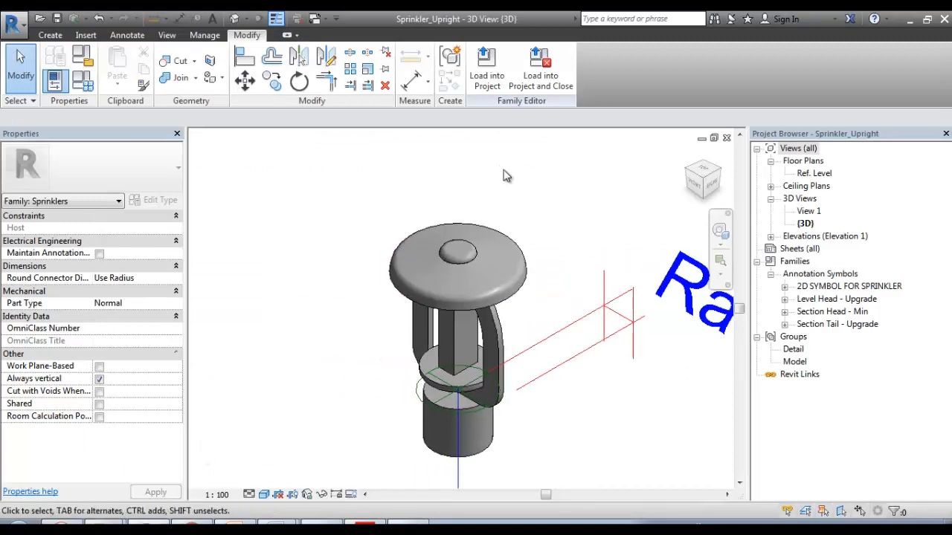
left_click(531, 232)
scroll(533, 233, "up", 1)
middle_click_drag(537, 238, 537, 194)
scroll(515, 227, "down", 1)
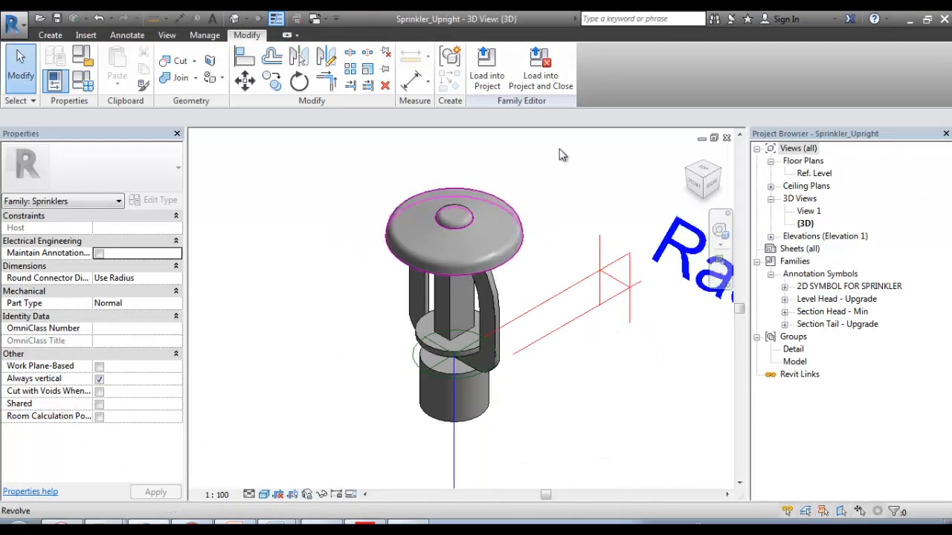
Open the Ref. Level floor plan of the sprinkler family and set its visual style to Wireframe
double_click(813, 172)
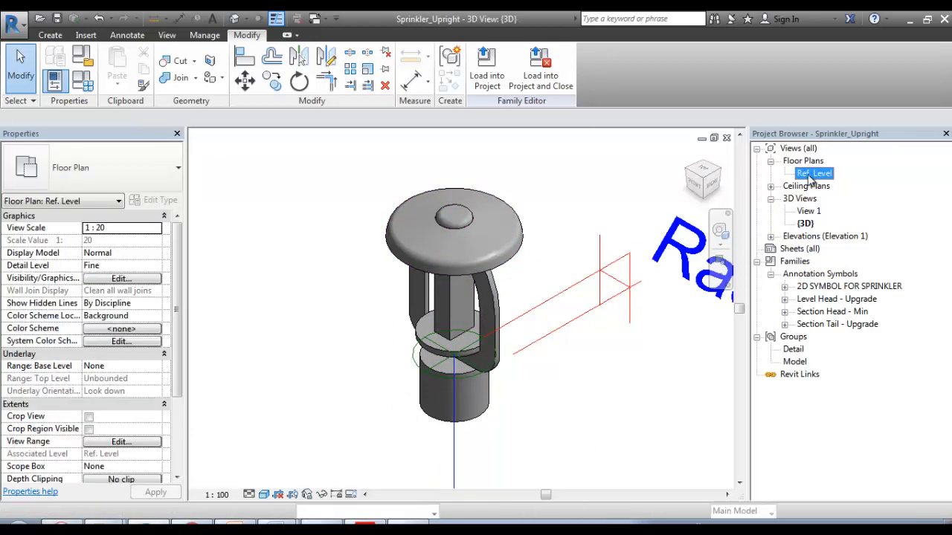
scroll(461, 309, "up", 5)
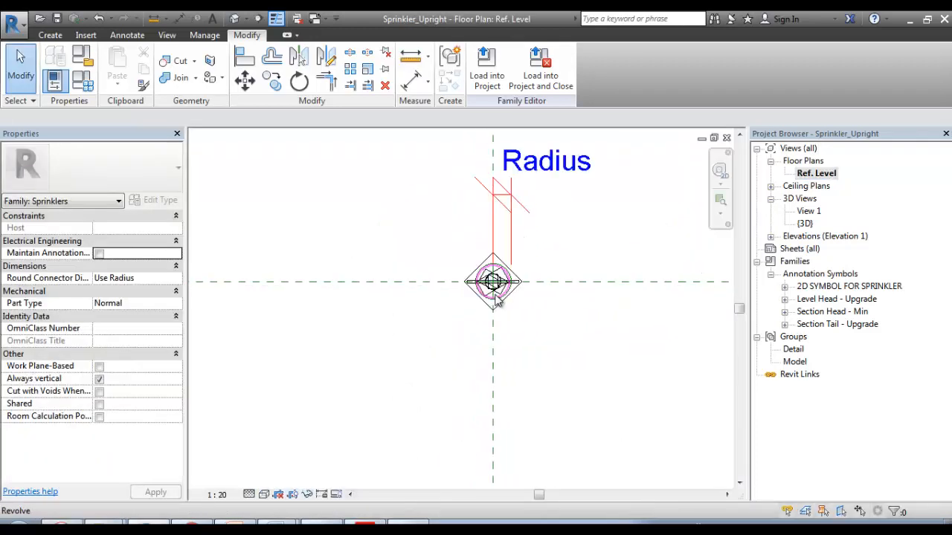
scroll(500, 296, "up", 4)
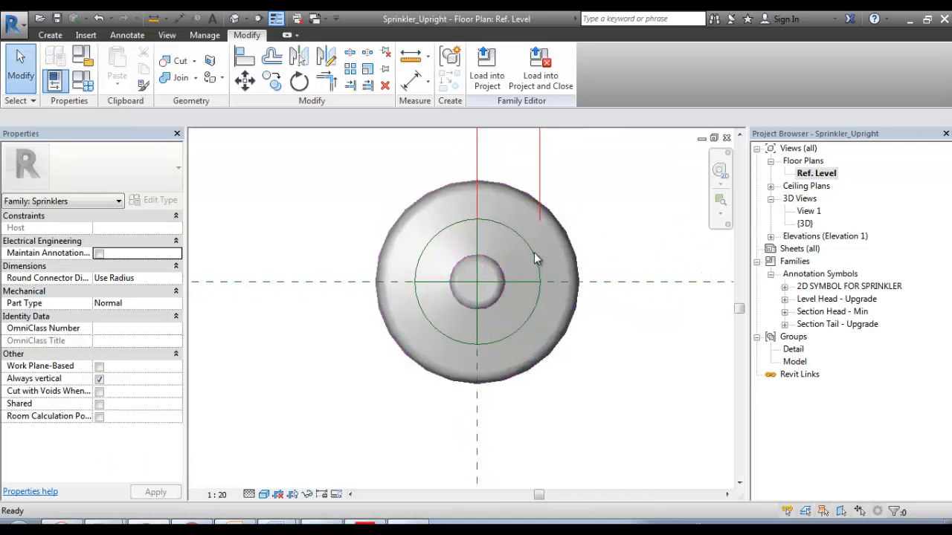
middle_click_drag(521, 202, 514, 241)
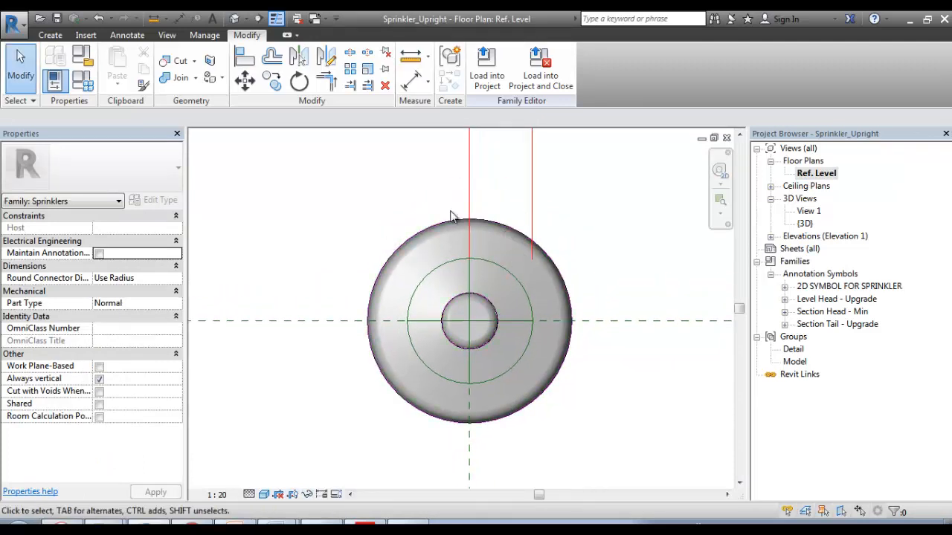
key("w")
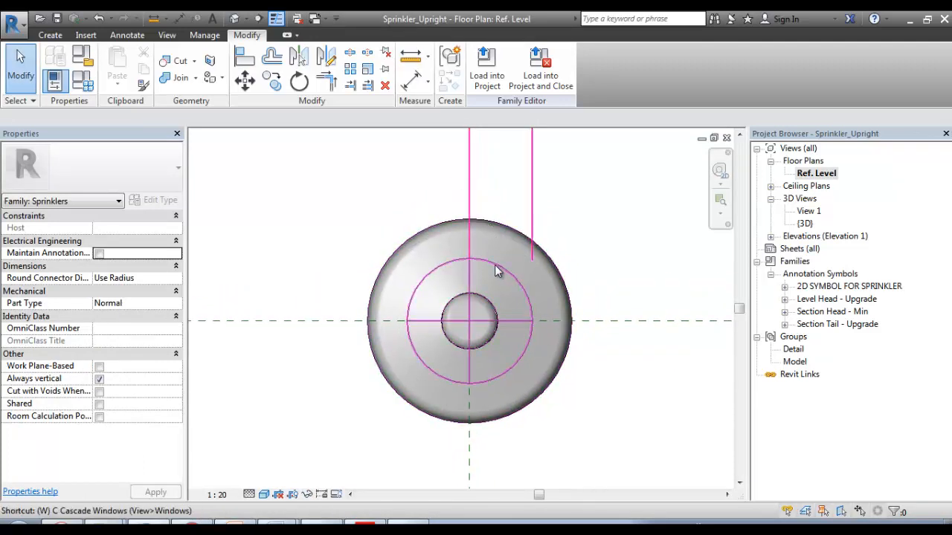
key("f")
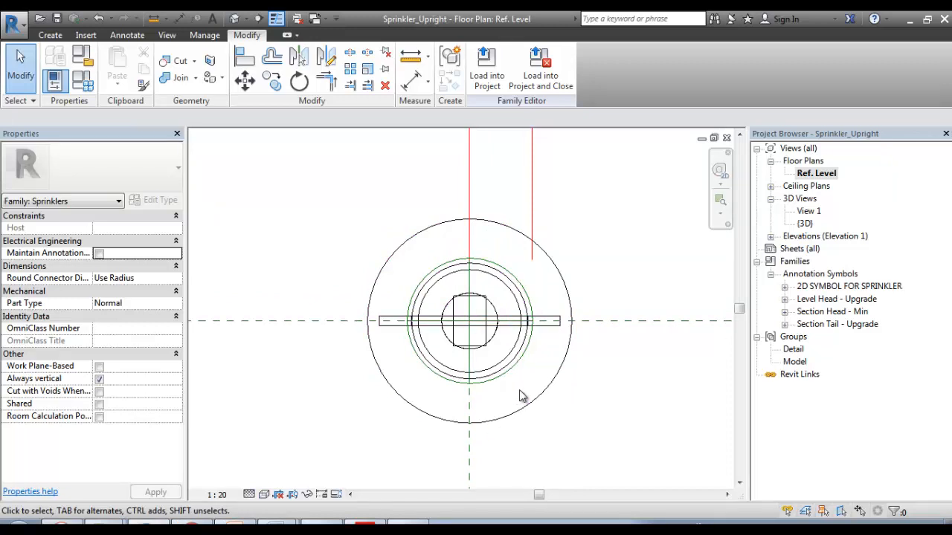
Examine the sprinkler's outer revolve in plan and the annotation symbols loaded in the family
scroll(537, 297, "up", 2)
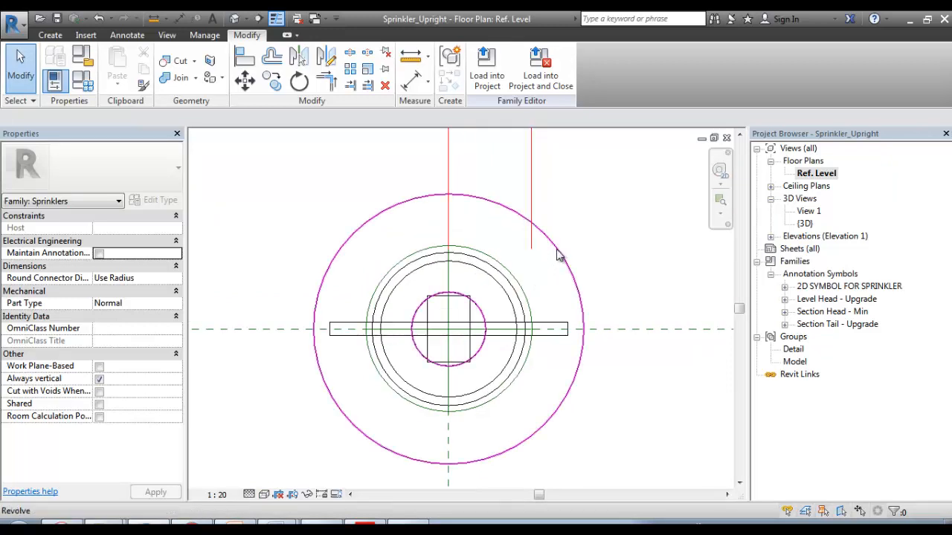
left_click(559, 255)
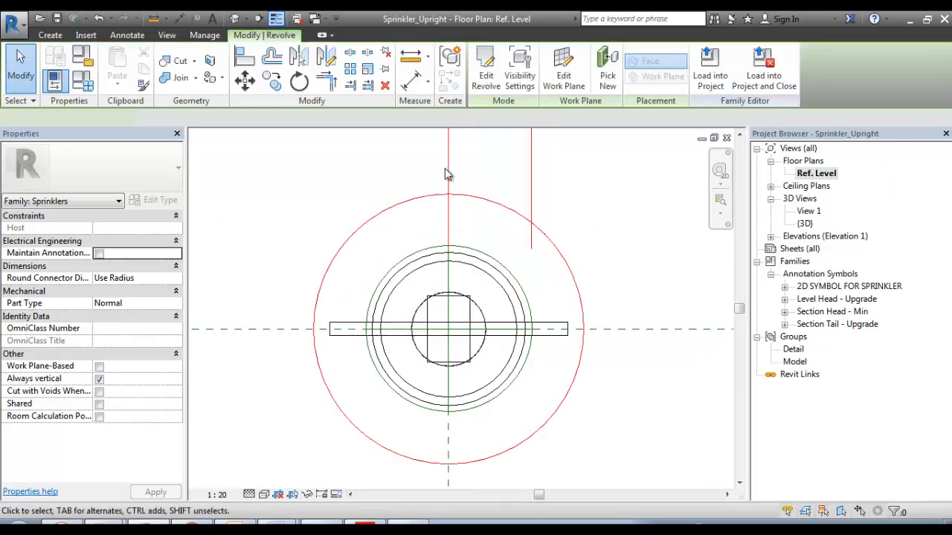
key("Escape")
left_click(52, 35)
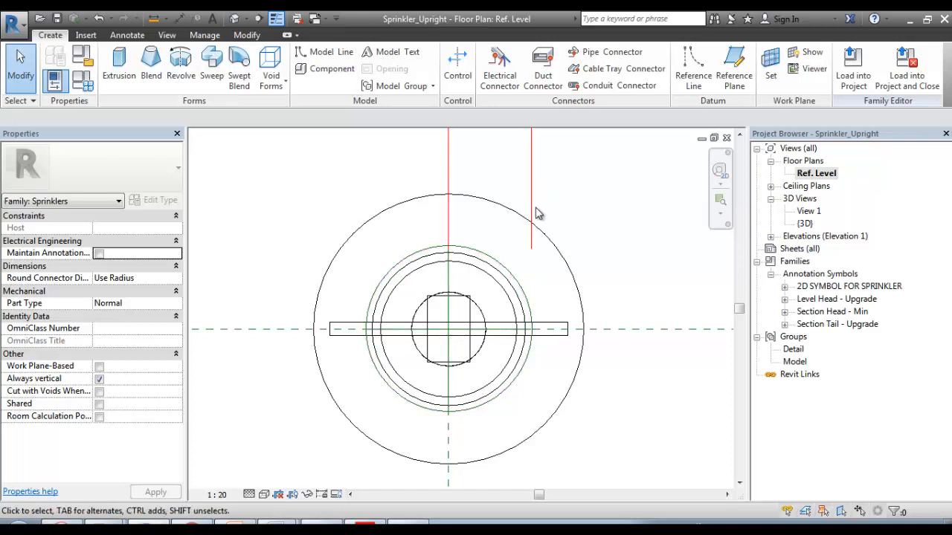
scroll(487, 217, "down", 1)
scroll(487, 220, "down", 2)
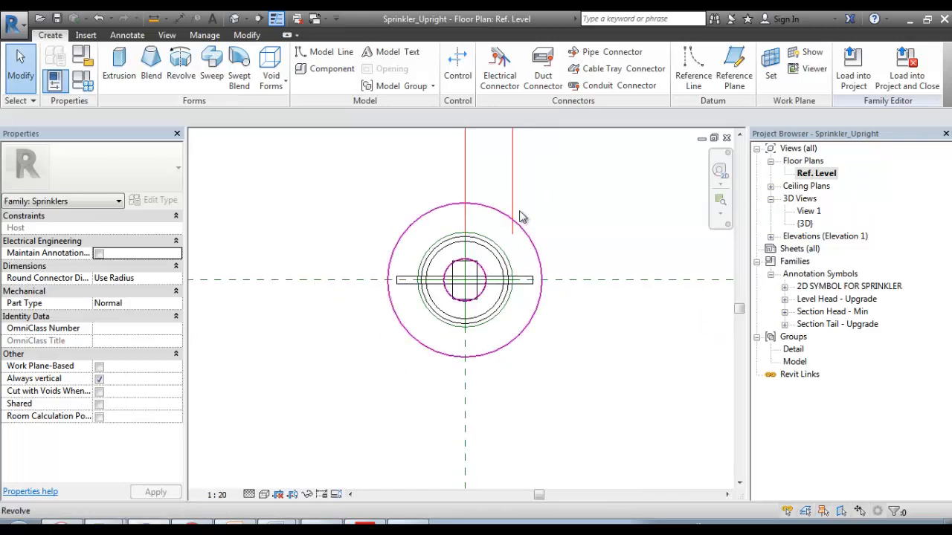
scroll(510, 215, "up", 2)
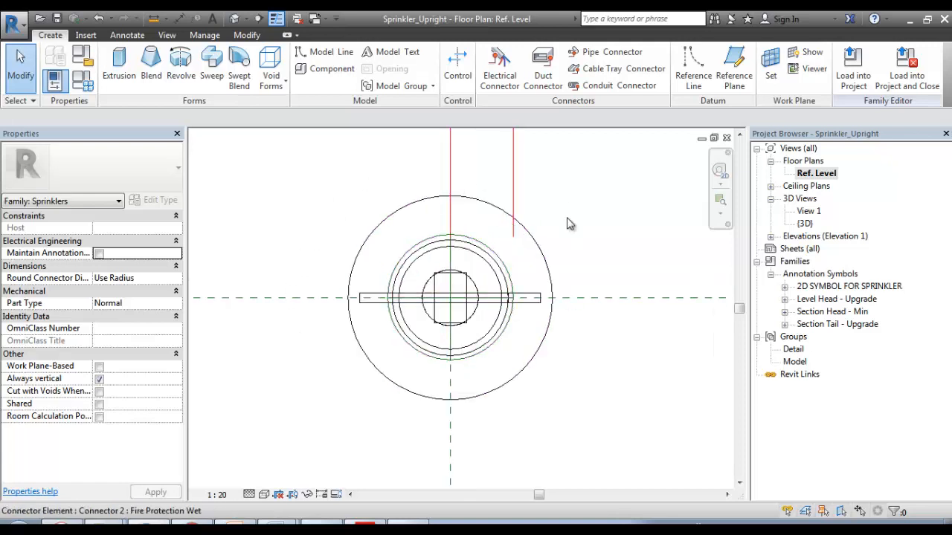
left_click(814, 289)
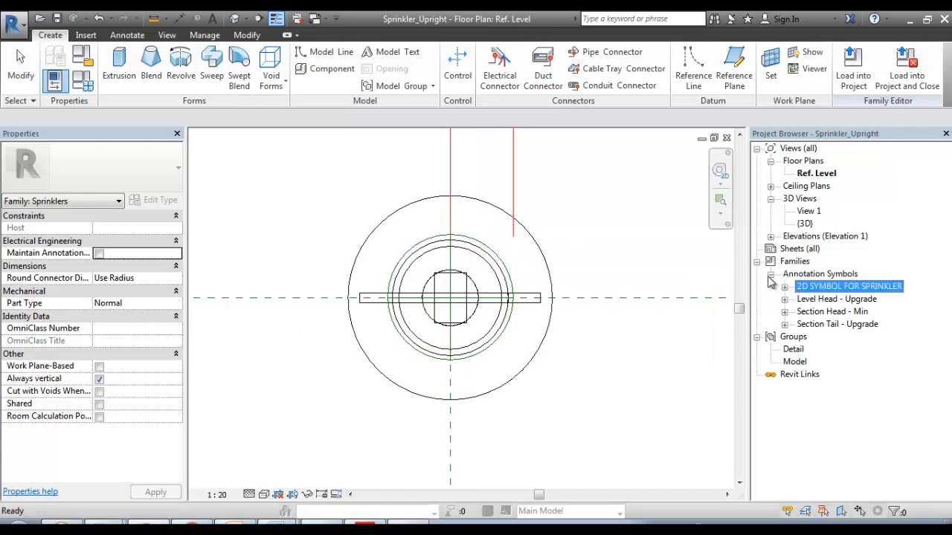
left_click(770, 274)
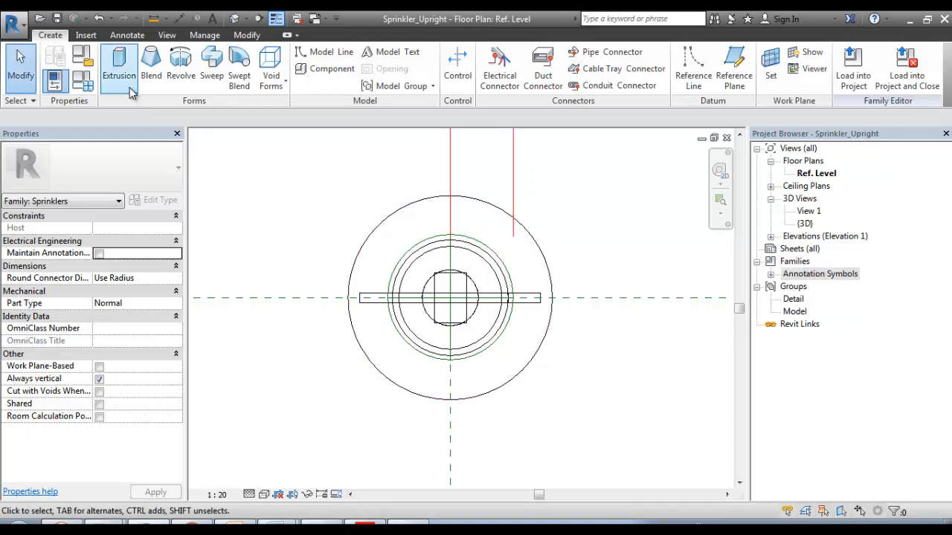
Create a new project from the Mechanical Template
left_click(12, 24)
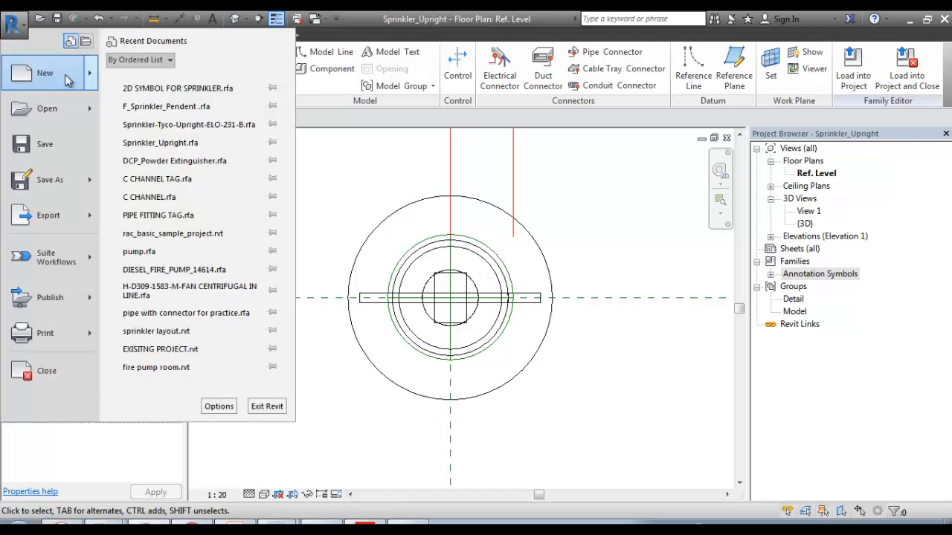
mouse_move(82, 74)
left_click(159, 90)
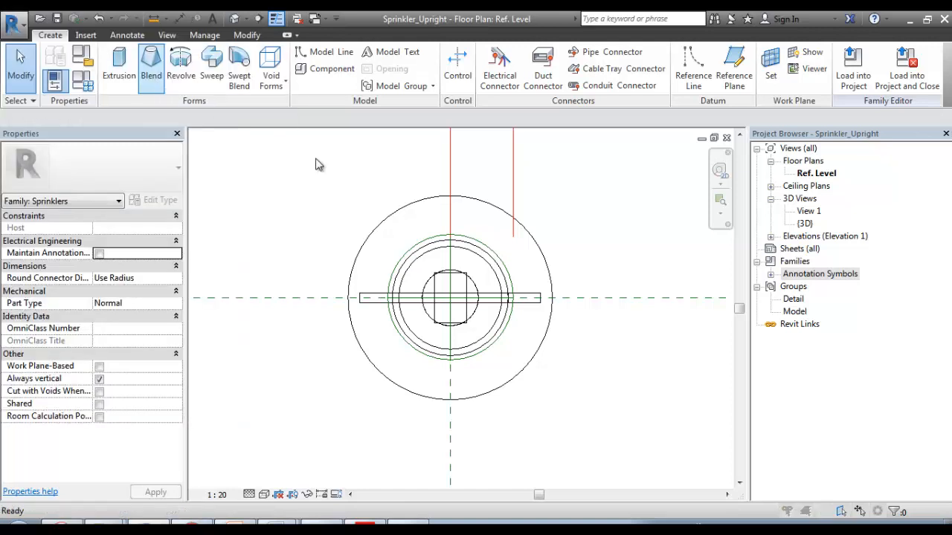
left_click(417, 198)
left_click(401, 248)
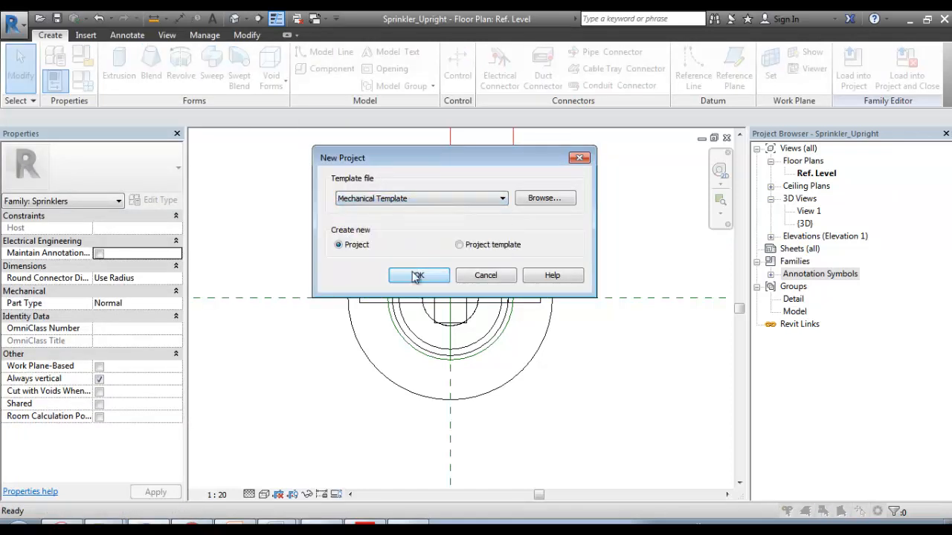
left_click(417, 277)
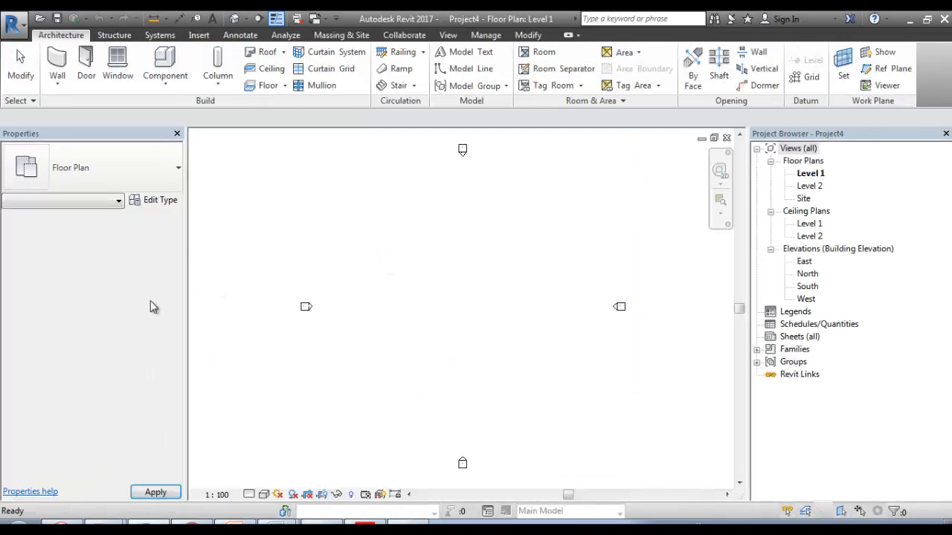
Set the discipline of the Level 1 floor plan to Coordination
left_click(155, 341)
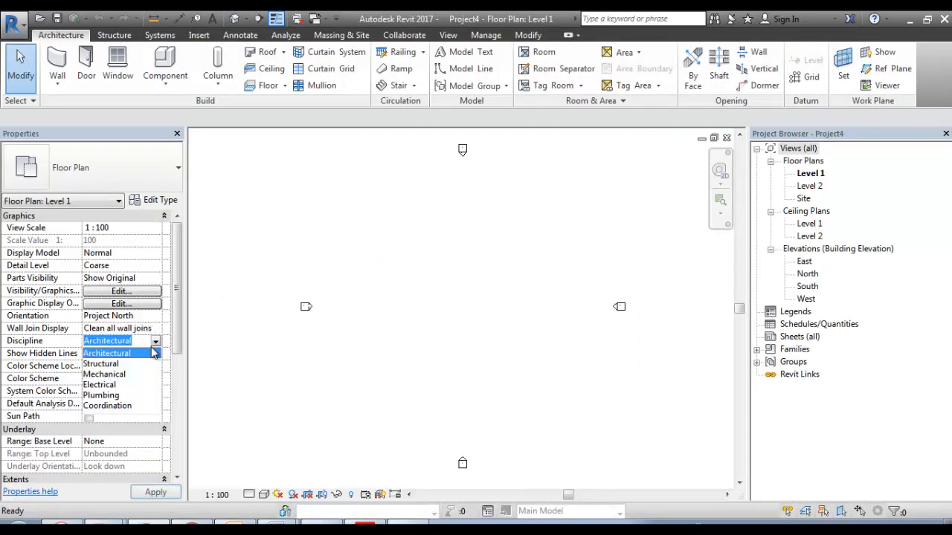
left_click(112, 417)
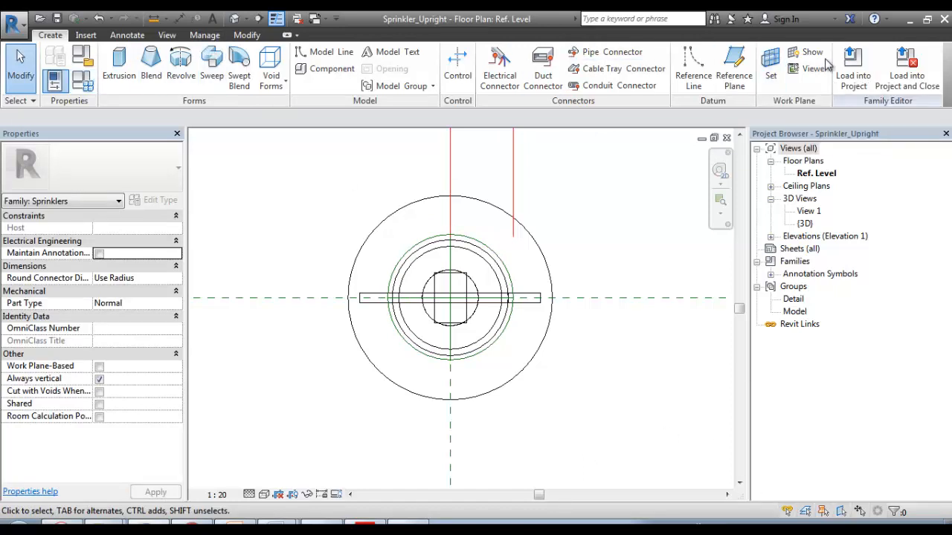
Load the Sprinkler_Upright family into the project and place one instance near the middle of the Level 1 plan
left_click(865, 74)
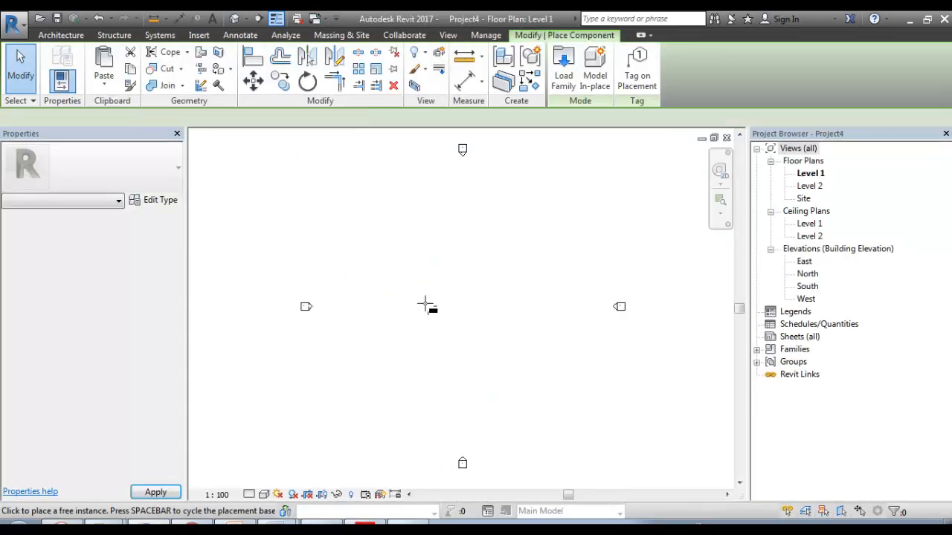
left_click(452, 300)
key("Escape")
key("Escape")
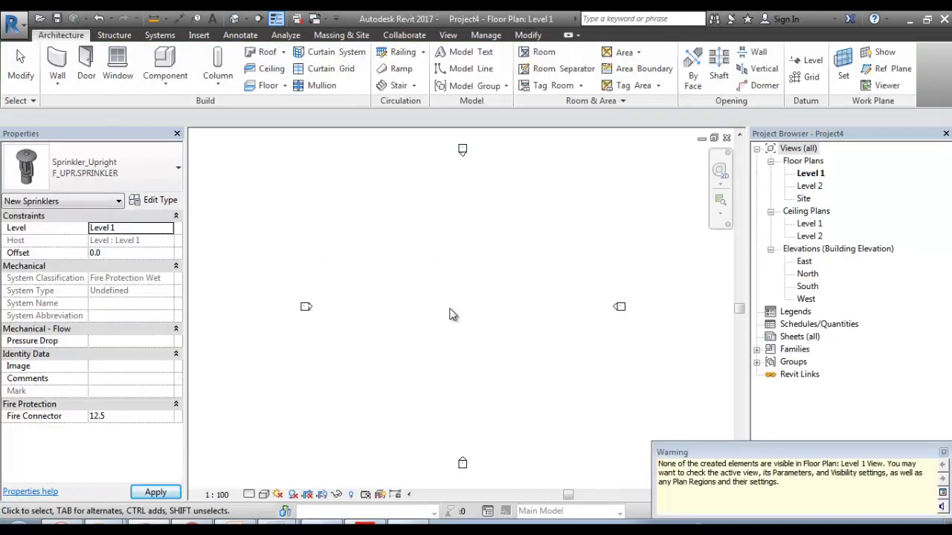
Set the top, bottom and view depth of the Level 1 plan's view range to Unlimited
key("v")
key("r")
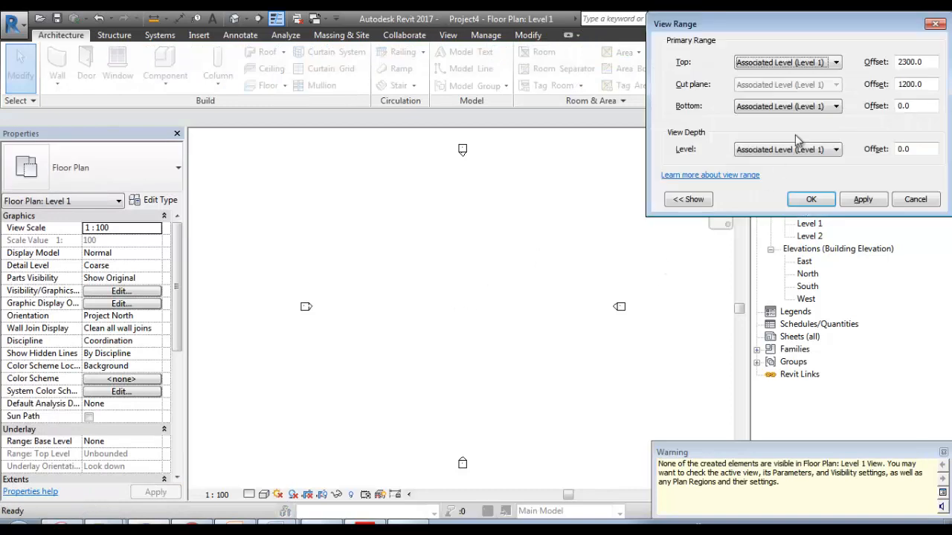
left_click(818, 63)
left_click(751, 91)
left_click(818, 107)
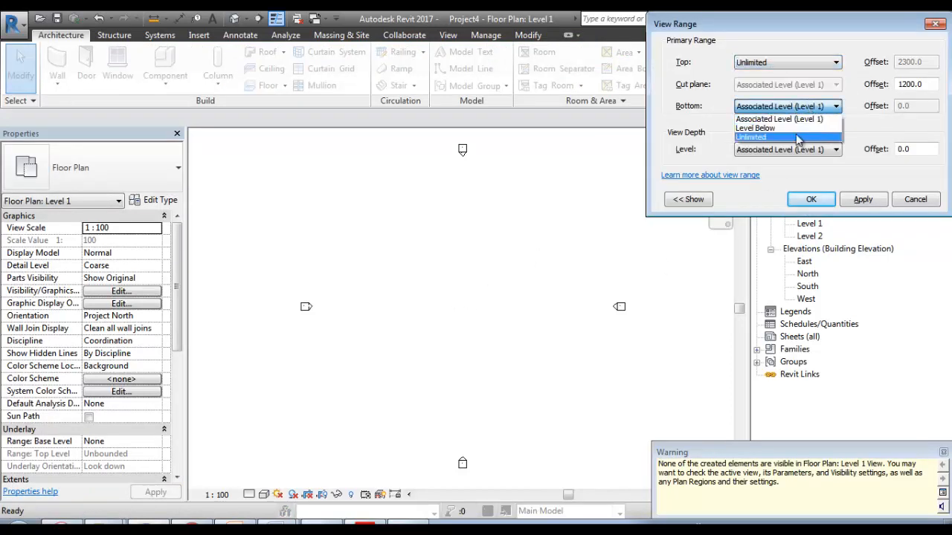
left_click(751, 136)
left_click(797, 150)
left_click(751, 180)
left_click(811, 200)
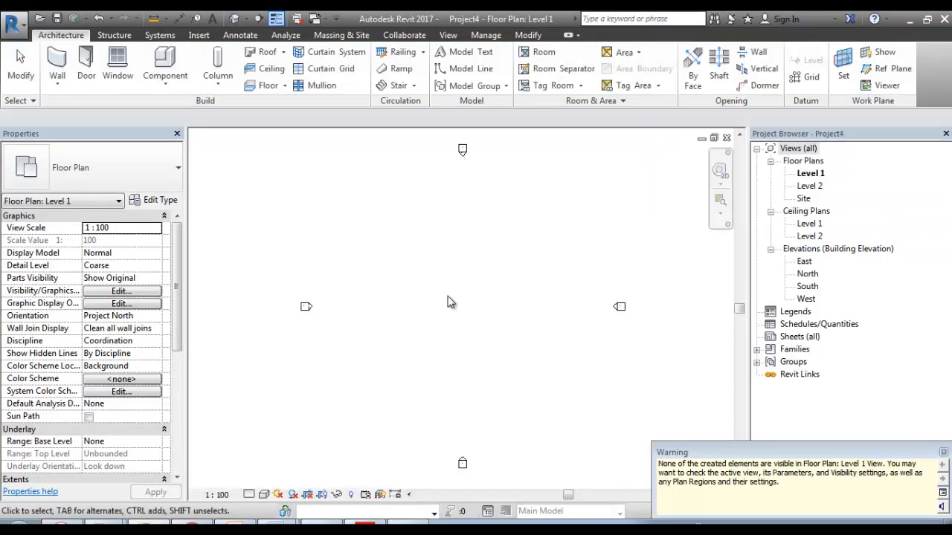
Set the Level 1 plan's detail level to Fine and its visual style to Shaded
key("g")
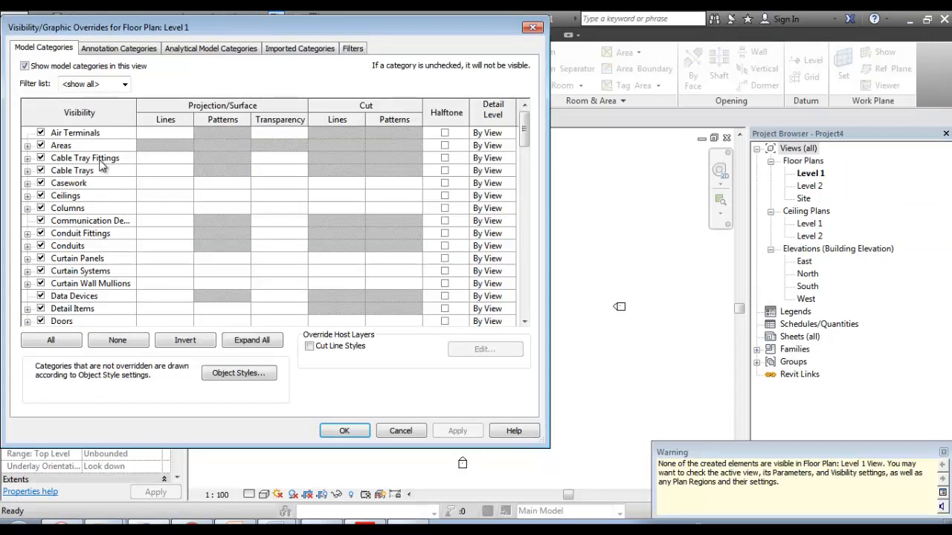
key("Escape")
left_click(249, 494)
left_click(260, 480)
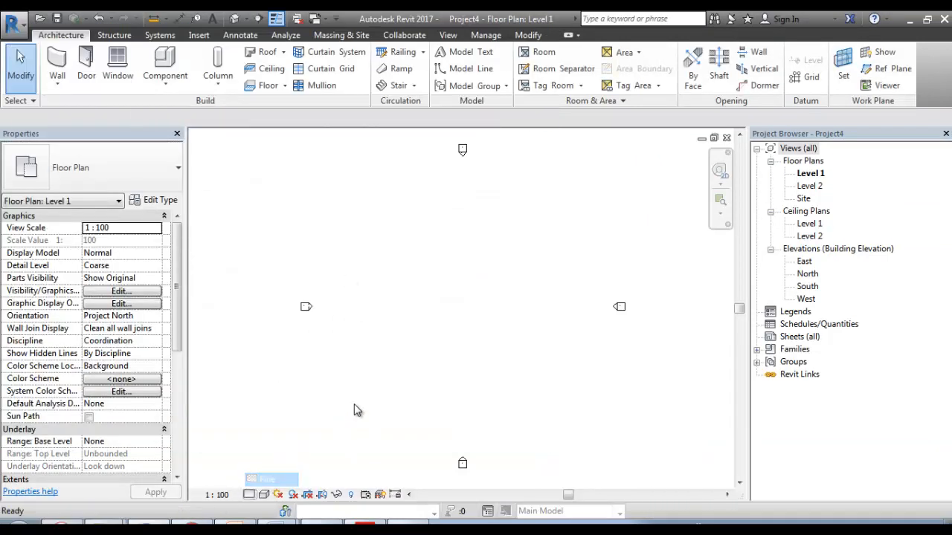
scroll(445, 303, "up", 1)
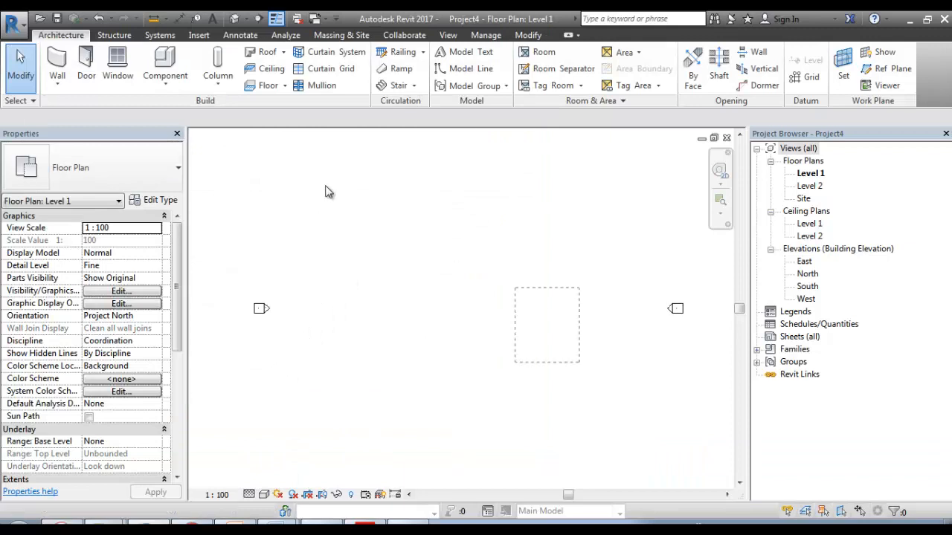
left_click_drag(553, 378, 215, 132)
left_click(457, 269)
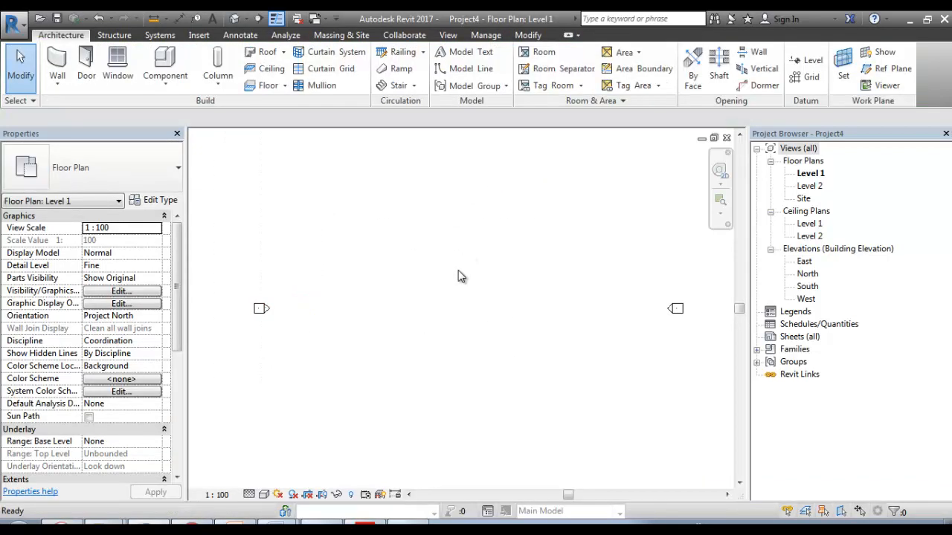
key("v")
left_click(264, 494)
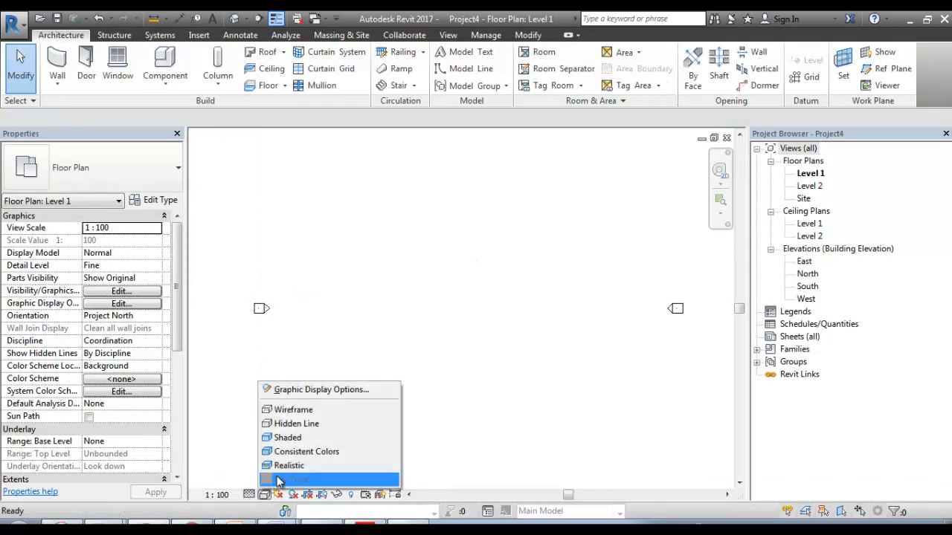
left_click(290, 438)
scroll(456, 297, "down", 1)
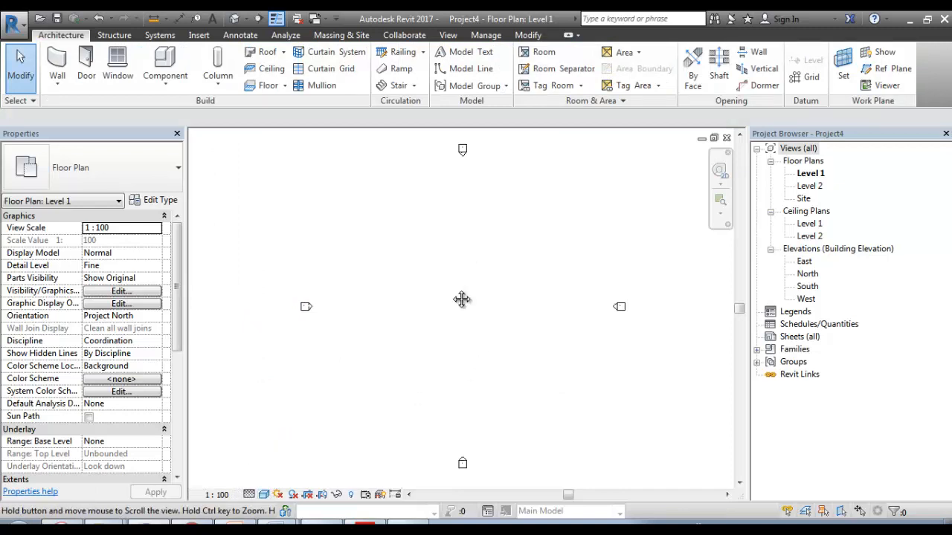
Place another Sprinkler_Upright instance on Level 1 with an offset of 1500 near the centre of the plan
key("c")
key("m")
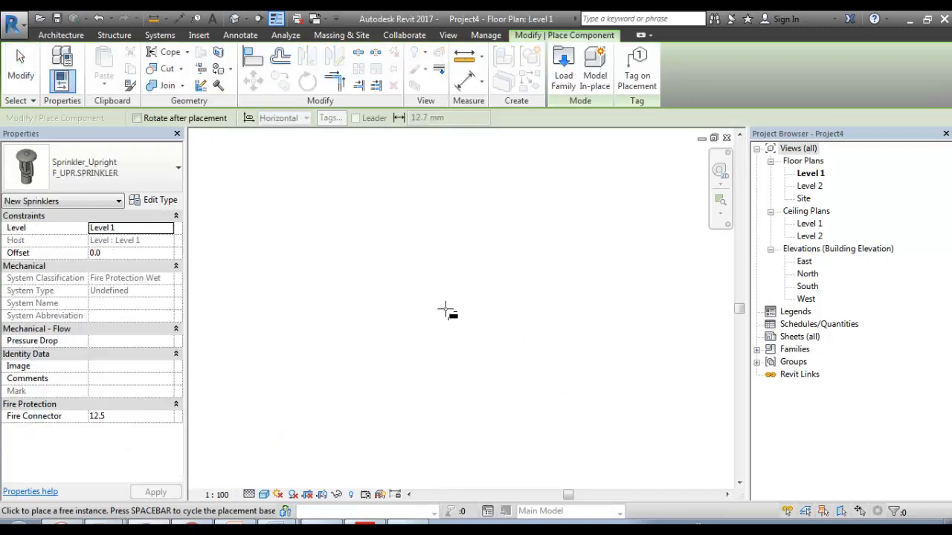
left_click(119, 254)
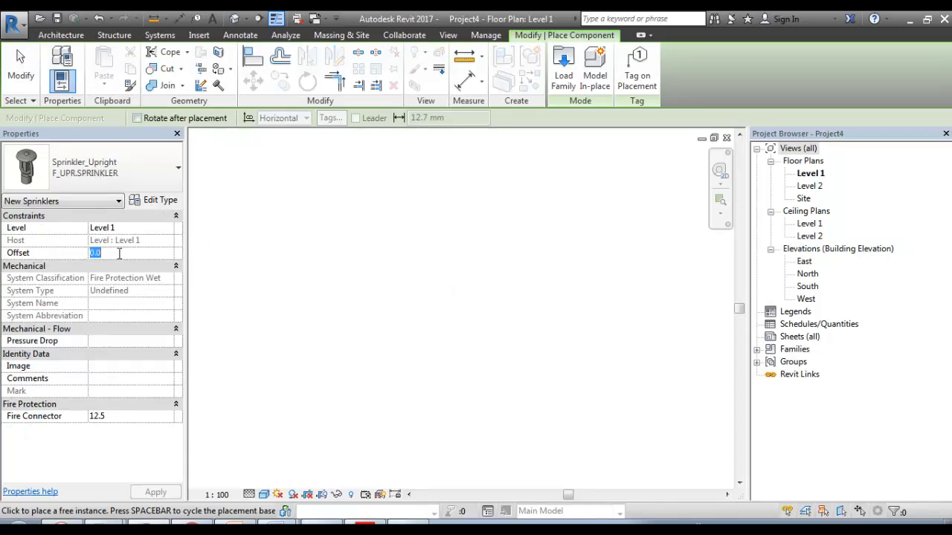
type("1500")
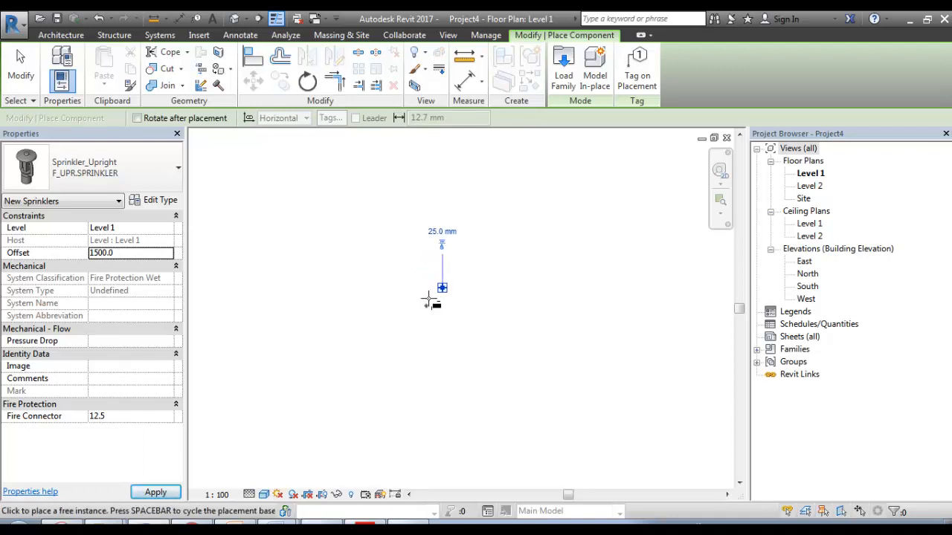
left_click(466, 265)
key("Escape")
key("Escape")
Set the Level 1 plan's visual style to Wireframe for a close view of the placed sprinkler
scroll(472, 271, "up", 5)
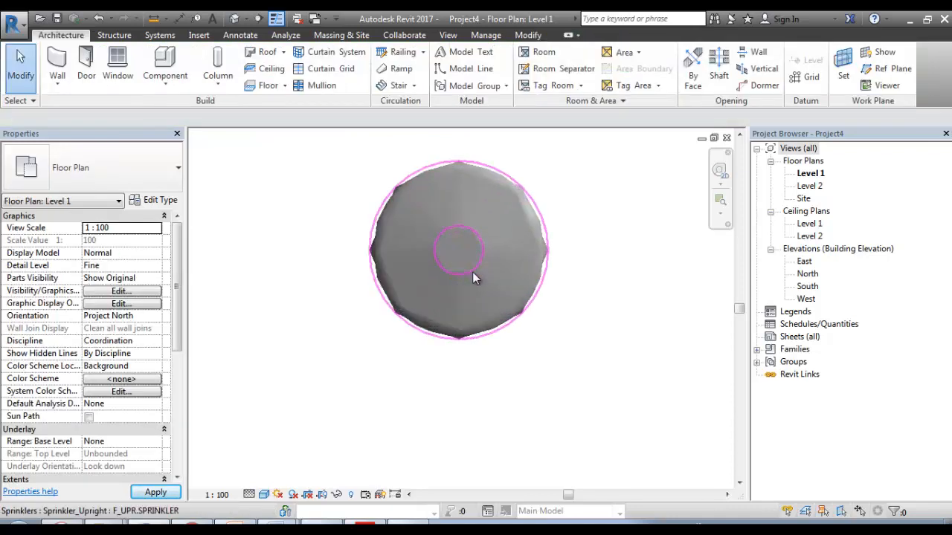
key("w")
key("f")
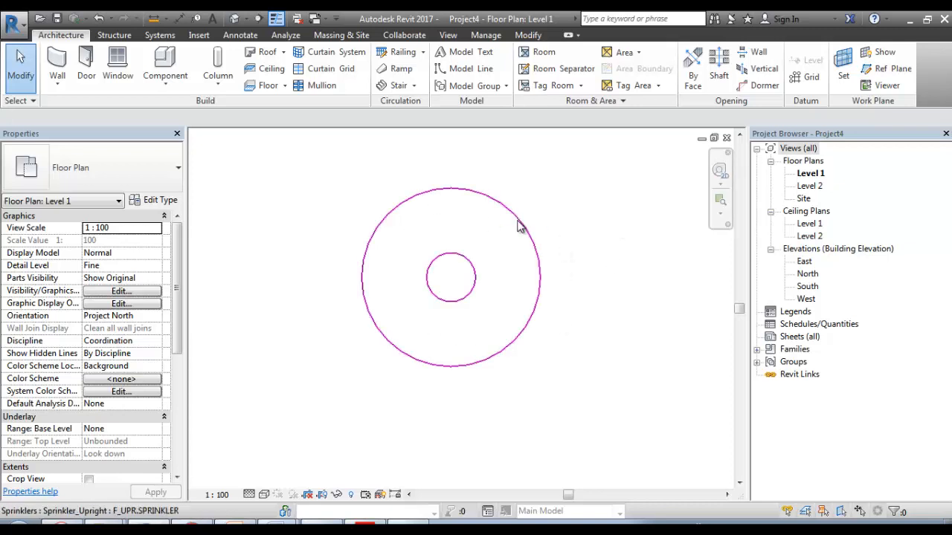
Compare the placed sprinkler's plan outline with the geometry in the sprinkler family's Ref. Level plan
scroll(519, 232, "down", 2)
middle_click_drag(523, 235, 500, 290)
key("Escape")
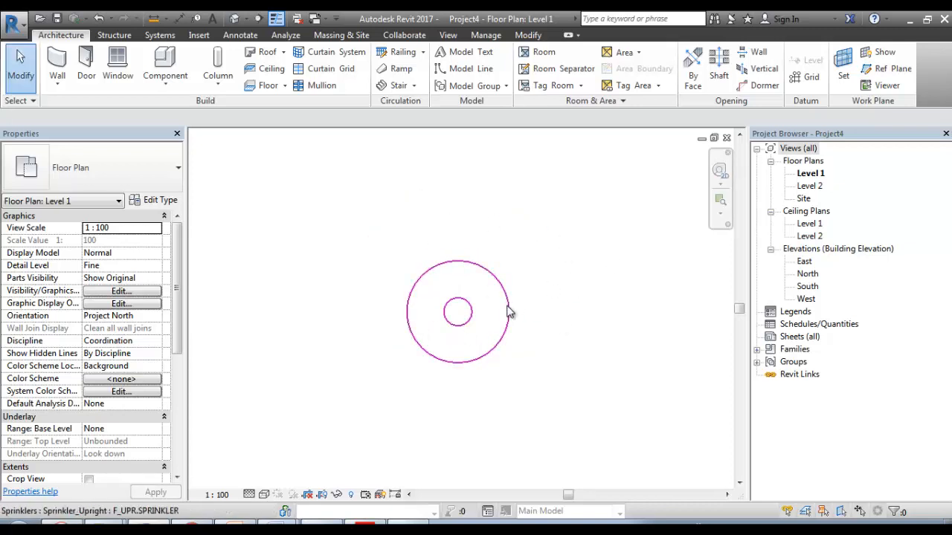
scroll(507, 306, "up", 2)
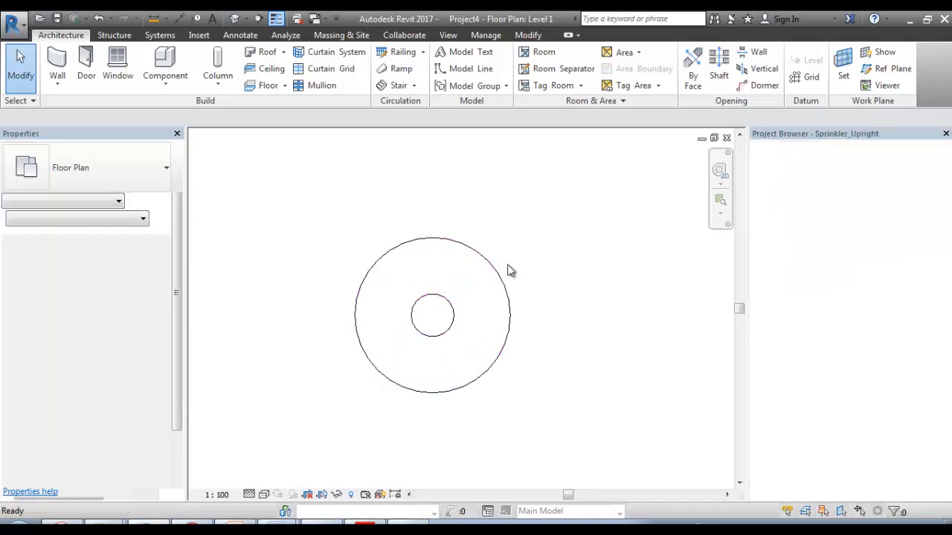
scroll(510, 275, "down", 3)
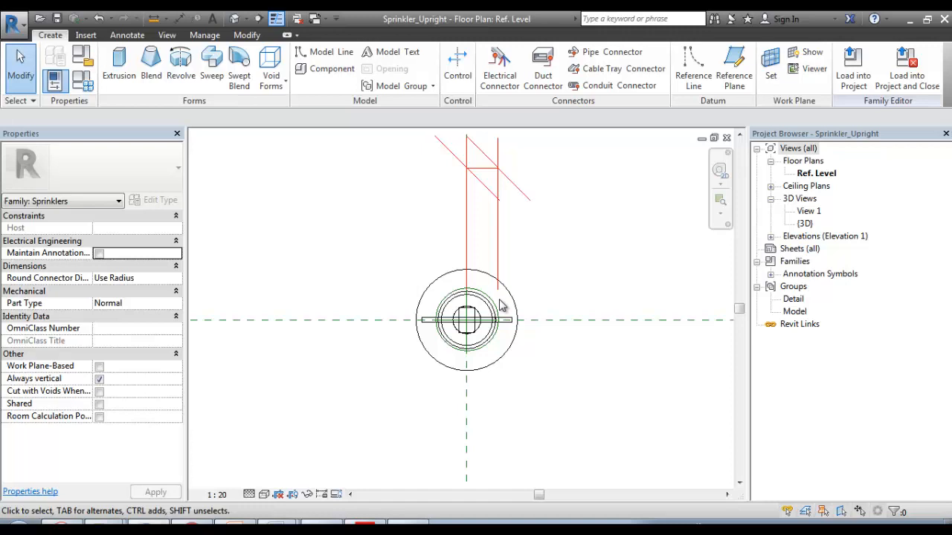
scroll(491, 293, "up", 2)
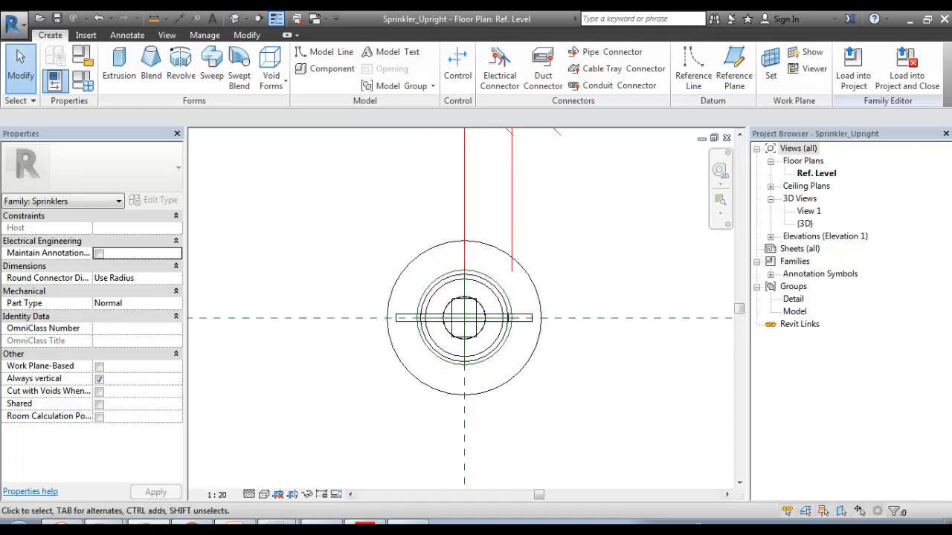
Switch to TUTORIAL 11.pdf in Adobe Reader and review the key points and Step 1 on selecting the category
left_click(367, 523)
scroll(367, 204, "up", 5)
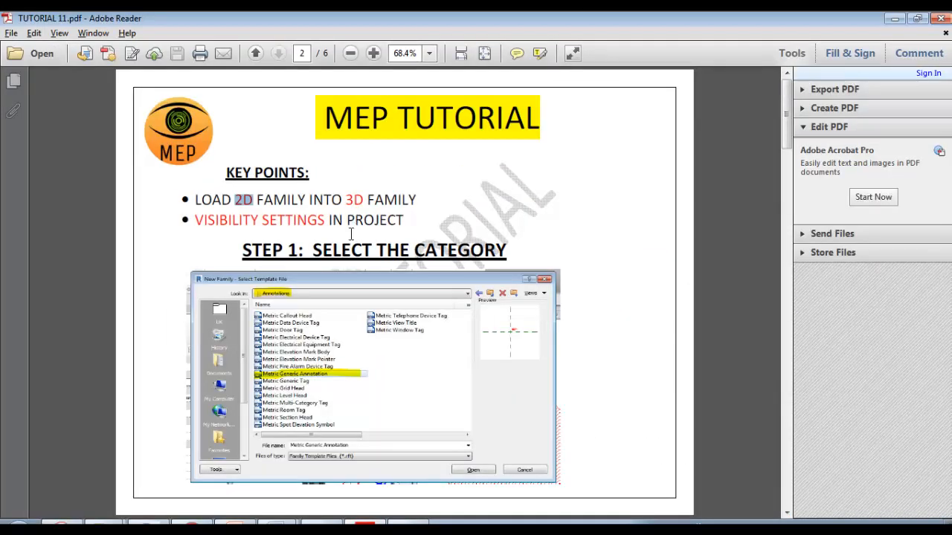
scroll(325, 260, "up", 3)
scroll(311, 236, "down", 3)
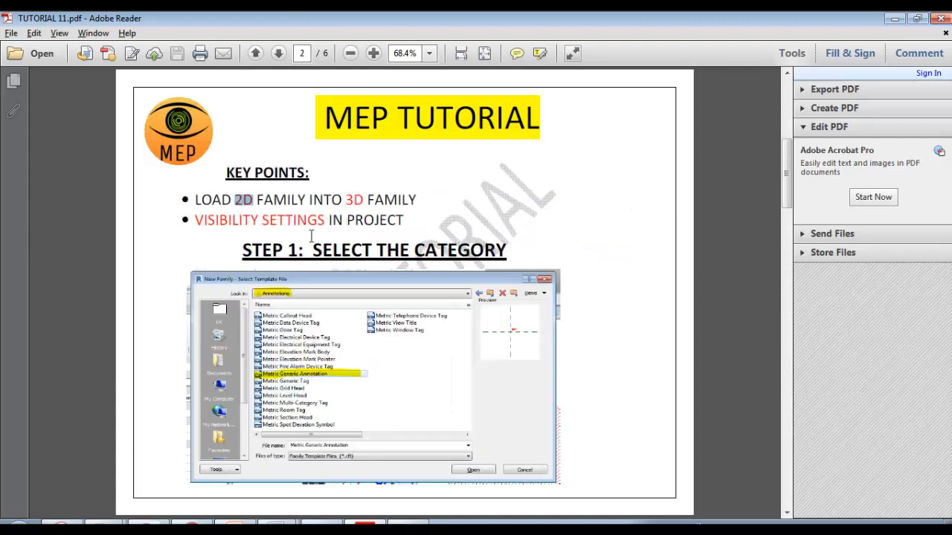
left_click_drag(240, 250, 507, 250)
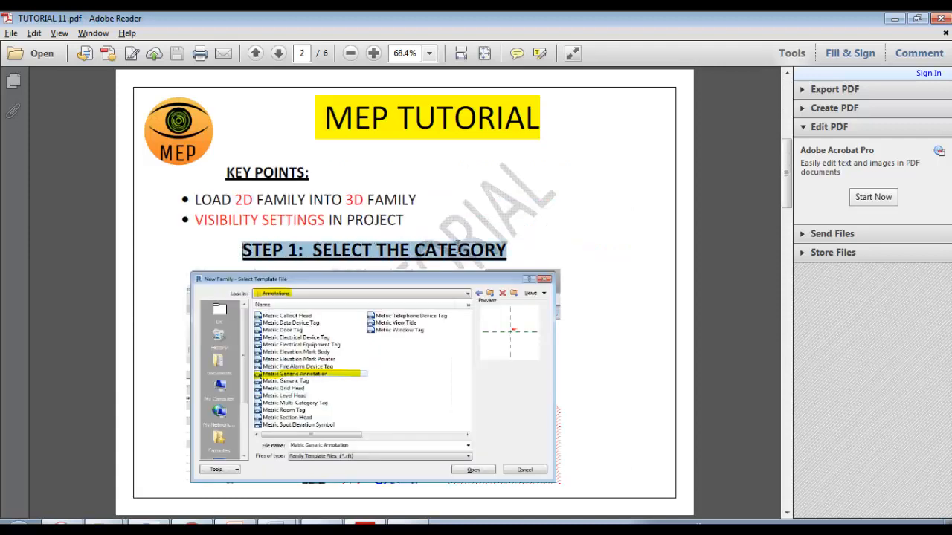
left_click(367, 251)
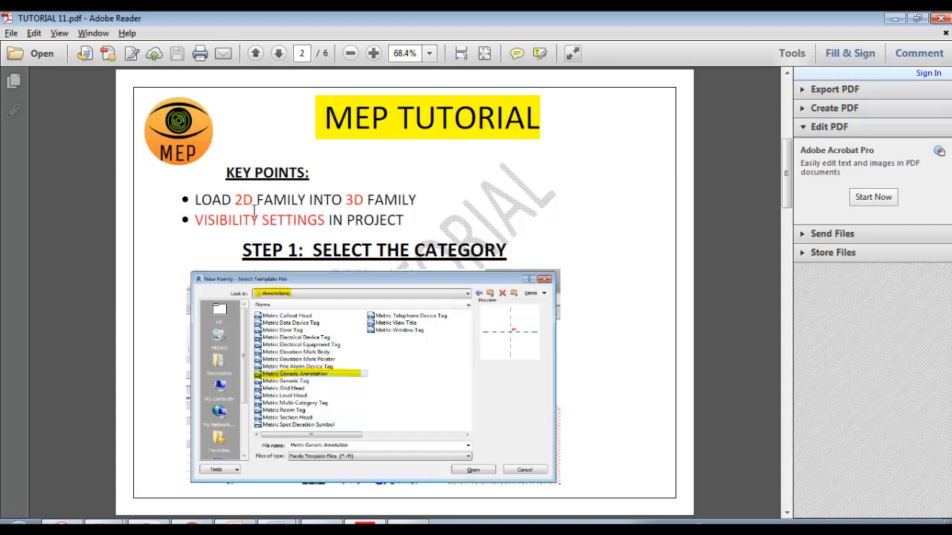
Switch back to Revit and create a new family from the Metric Generic Annotation template in the Annotations folder
key("alt+Tab")
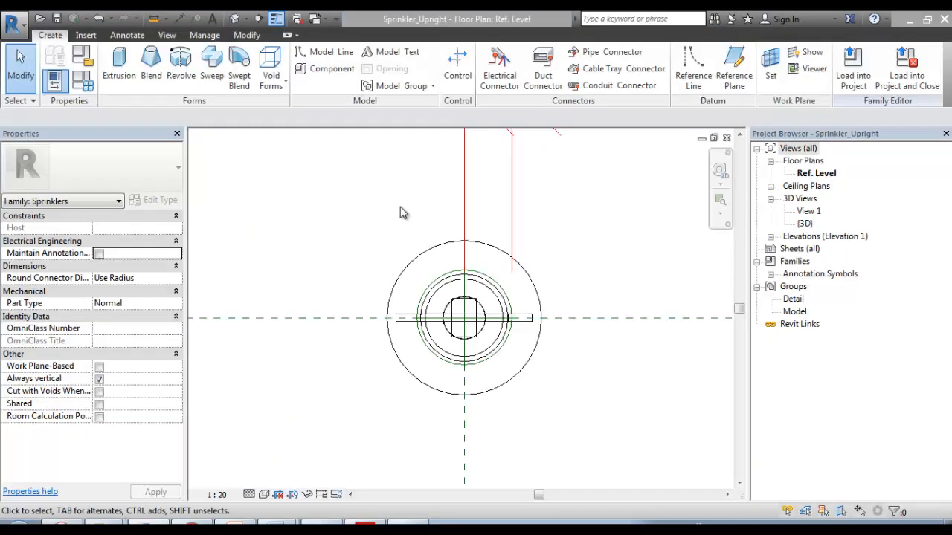
left_click(15, 27)
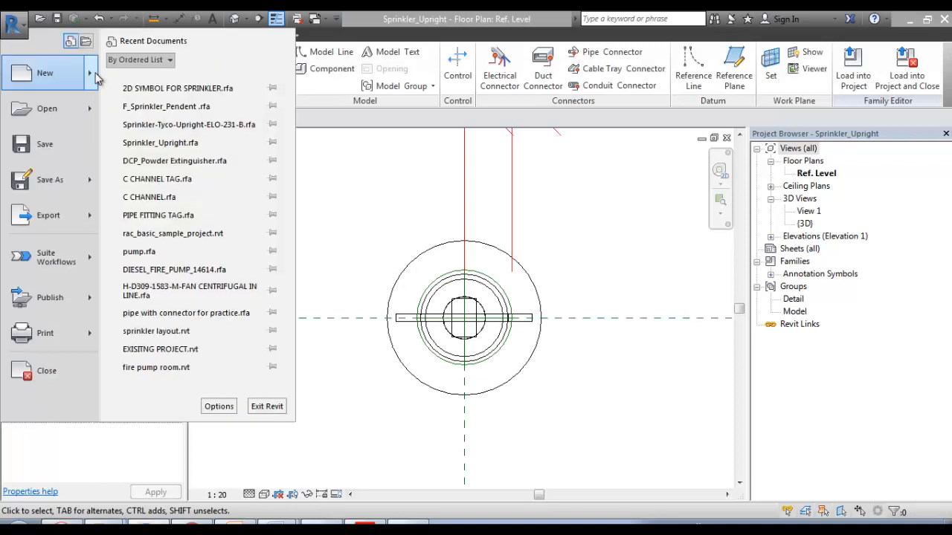
mouse_move(96, 79)
left_click(153, 145)
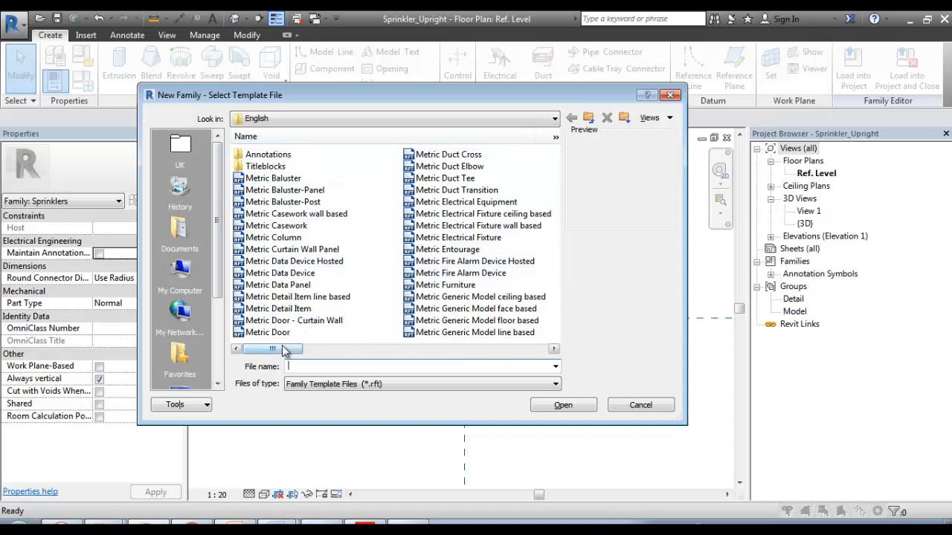
left_click_drag(286, 354, 387, 345)
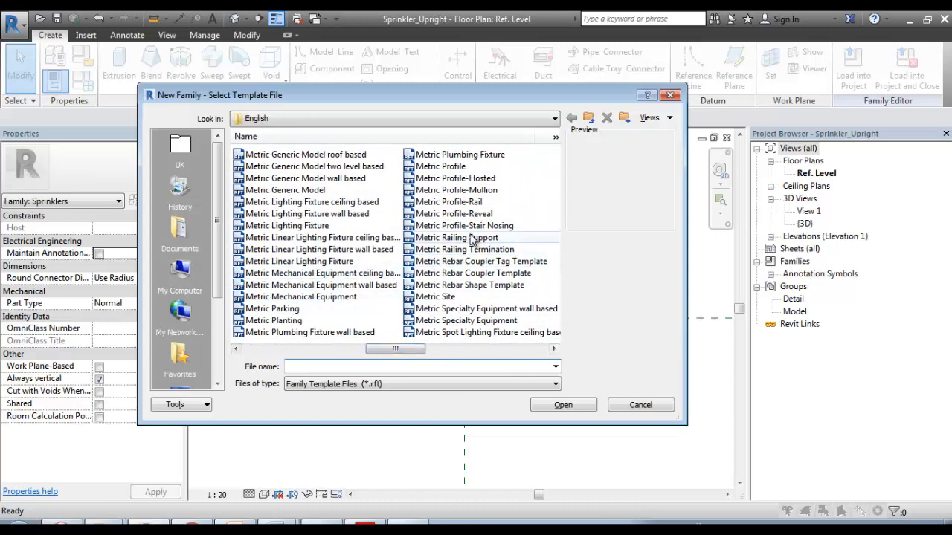
left_click(311, 191)
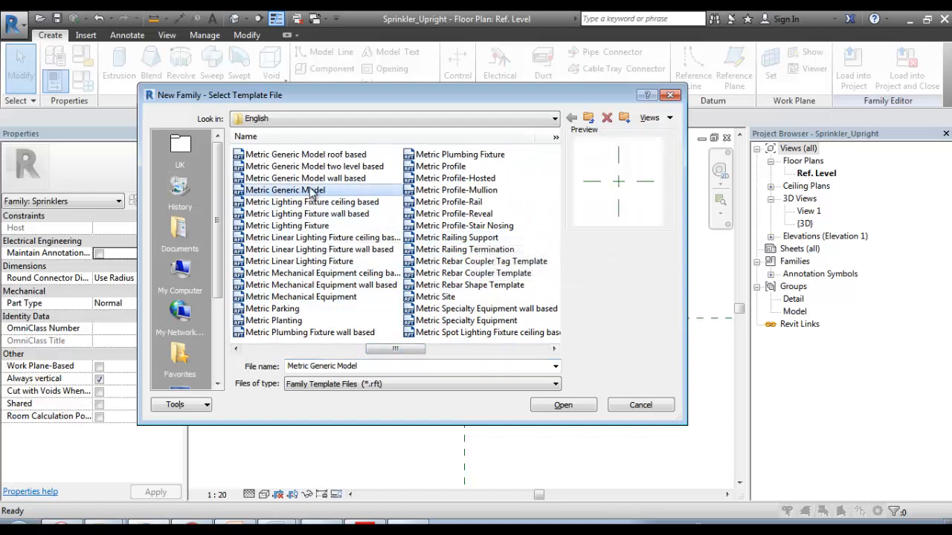
left_click_drag(407, 354, 284, 351)
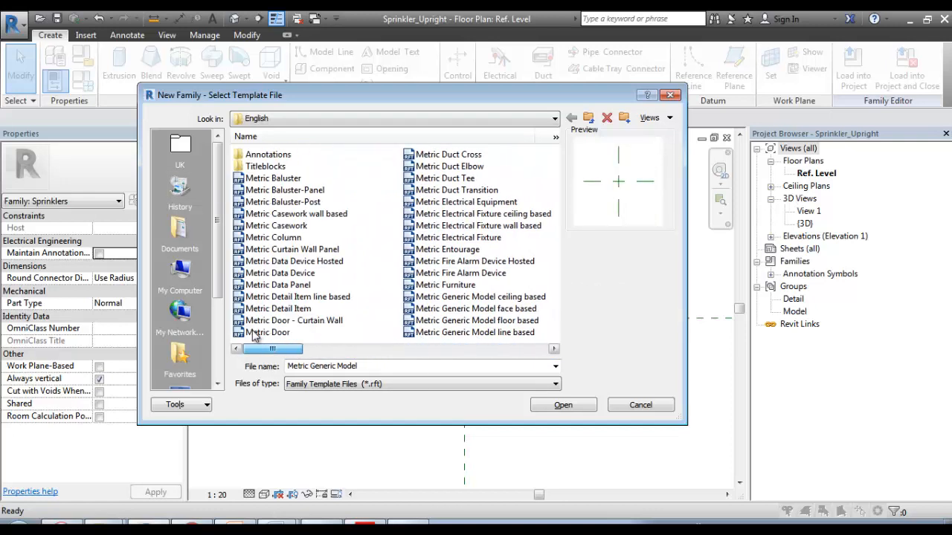
left_click_drag(316, 102, 346, 159)
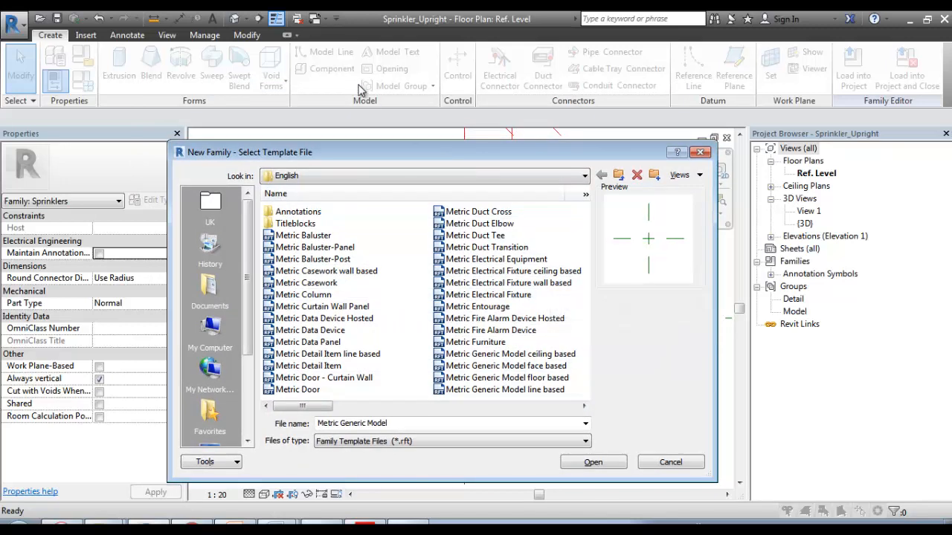
double_click(296, 213)
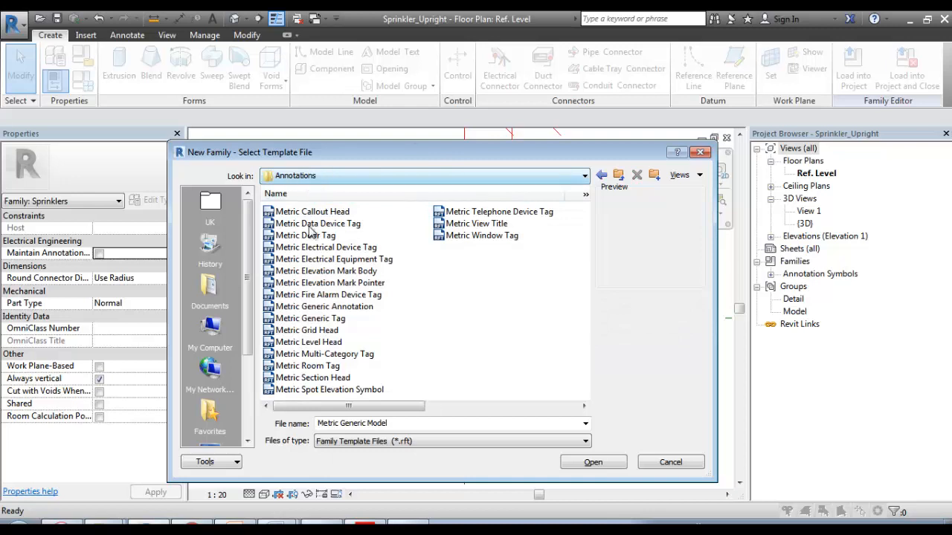
left_click(341, 308)
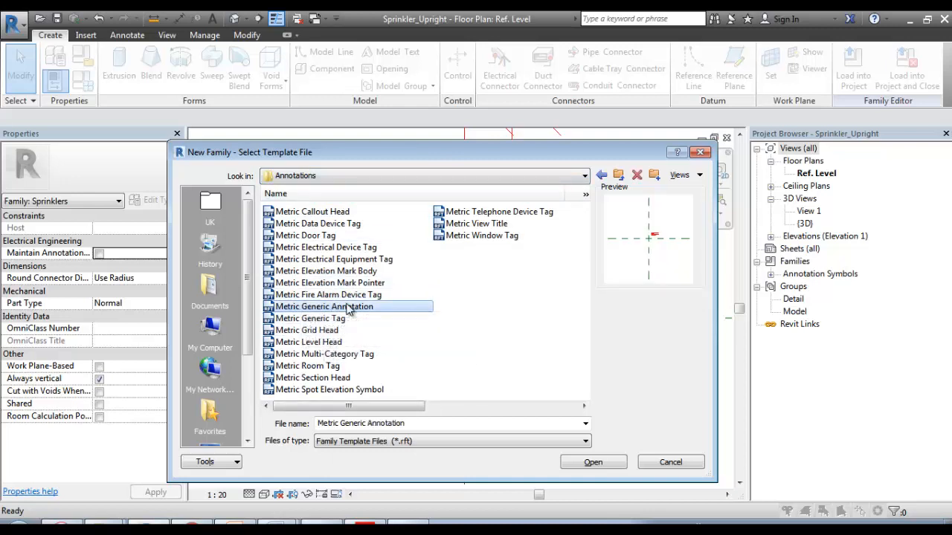
left_click(587, 467)
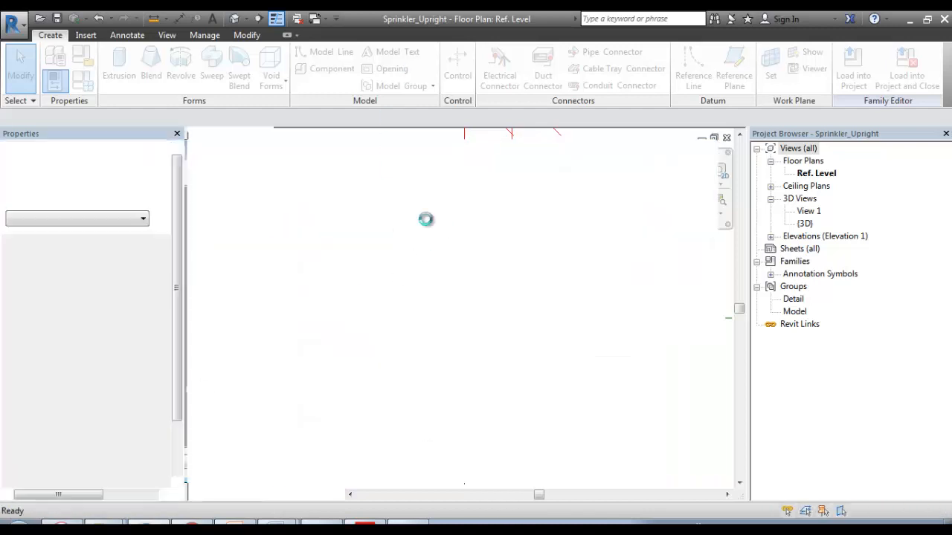
Delete the template's note text beside the reference plane intersection in the new annotation family
scroll(463, 314, "up", 10)
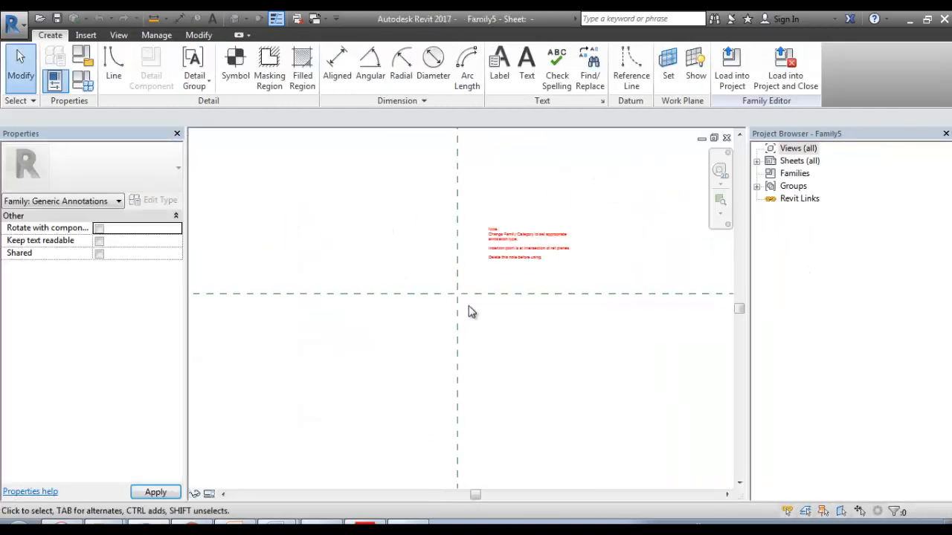
middle_click_drag(502, 261, 354, 468)
scroll(435, 332, "up", 1)
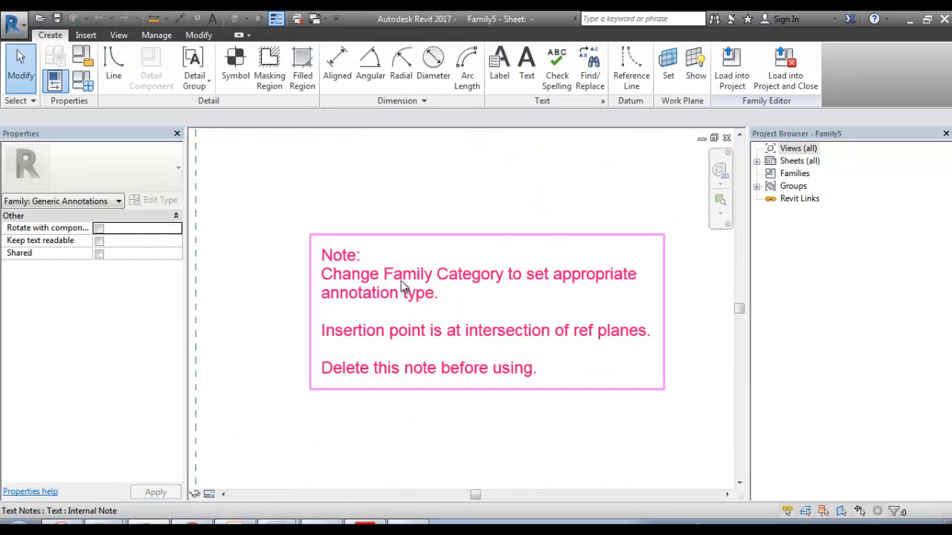
scroll(381, 283, "down", 3)
left_click(381, 288)
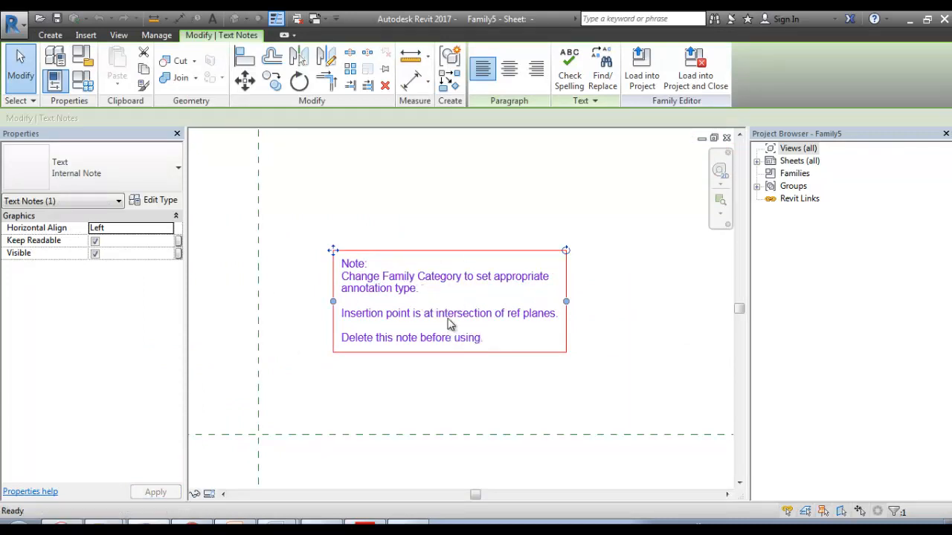
key("Delete")
Check the Sprinkler_Upright family's radius in the Ref. Level plan with a trial model line from the centre toward the outer circle
middle_click_drag(370, 395, 503, 299)
middle_click_drag(365, 323, 419, 360)
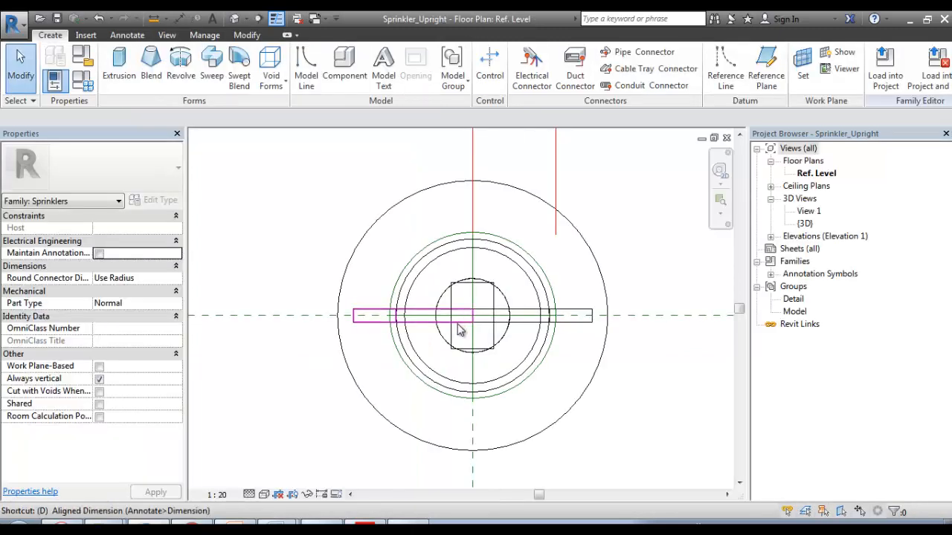
scroll(457, 325, "up", 2)
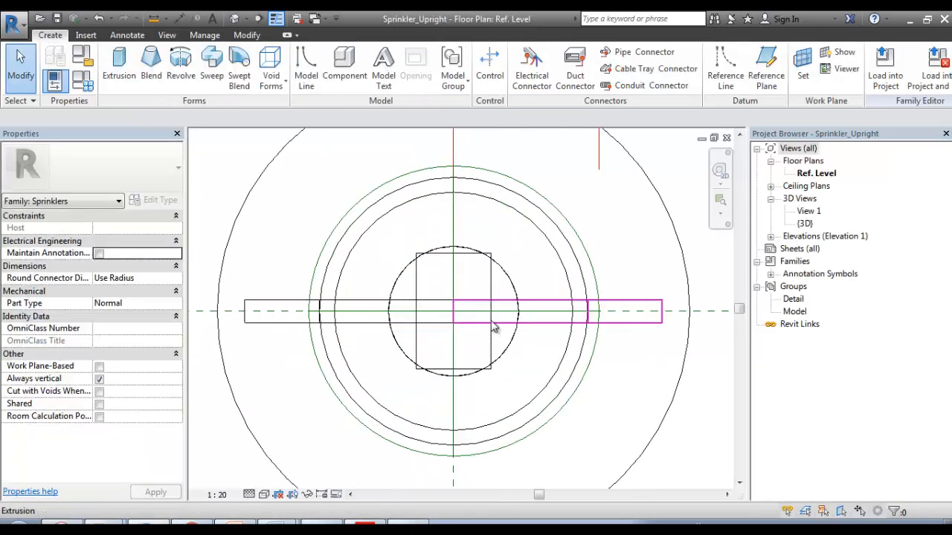
key("l")
key("i")
left_click(453, 310)
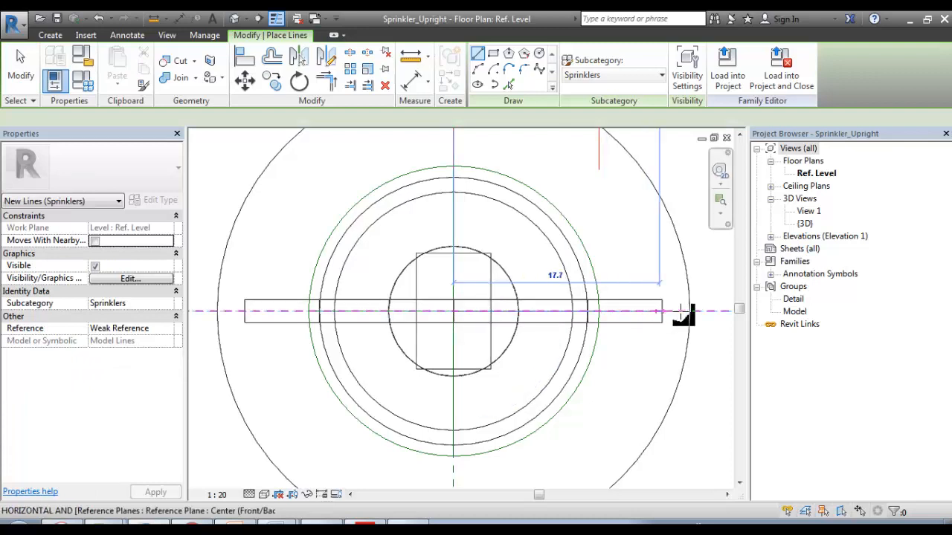
key("Escape")
key("Escape")
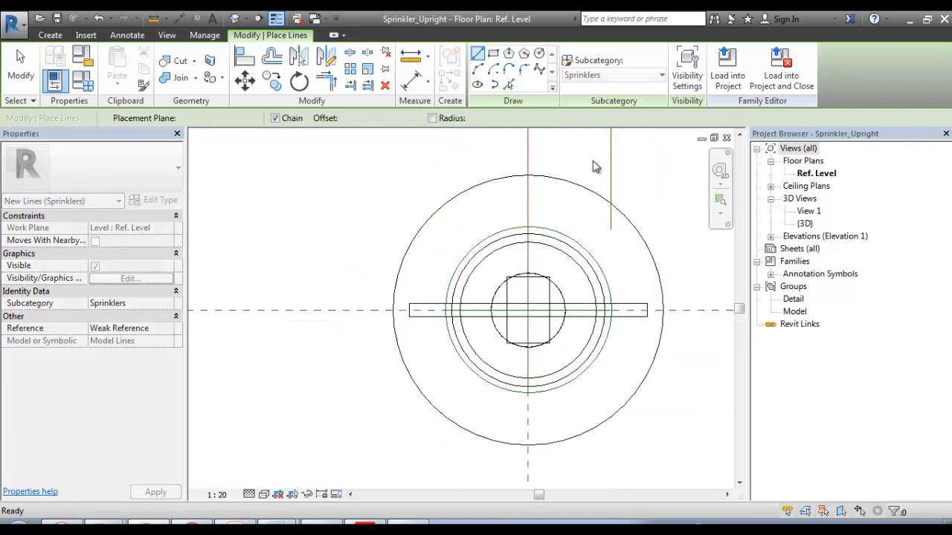
Look at the sprinkler in its 3D view and return to the new annotation family
key("3")
key("d")
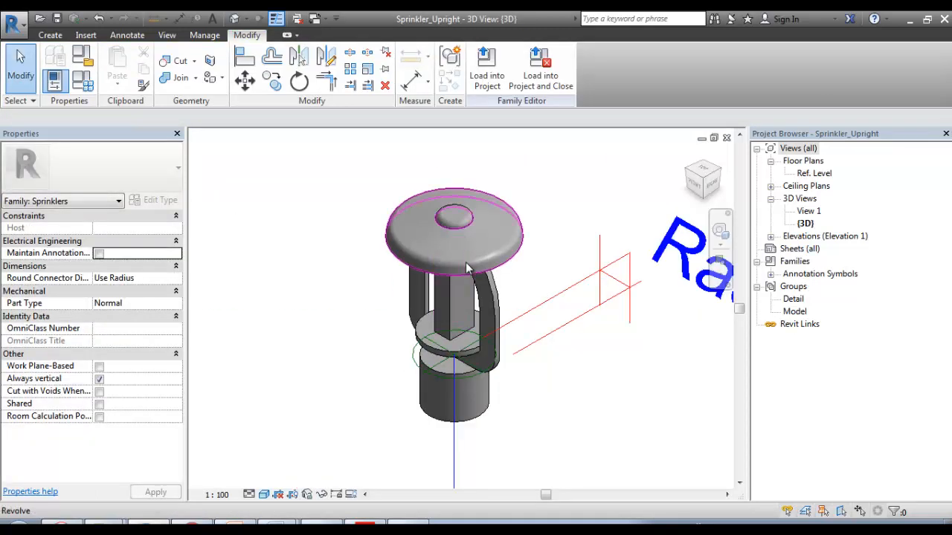
key("ctrl+Tab")
key("ctrl+Tab")
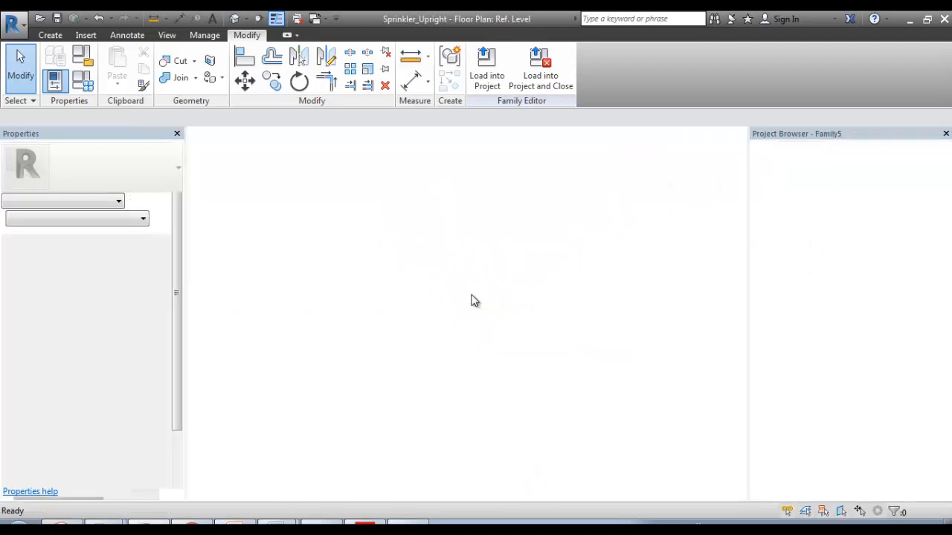
Start a filled region and sketch a circular boundary of about 16.7 radius centred on the reference plane intersection
middle_click_drag(429, 303, 474, 278)
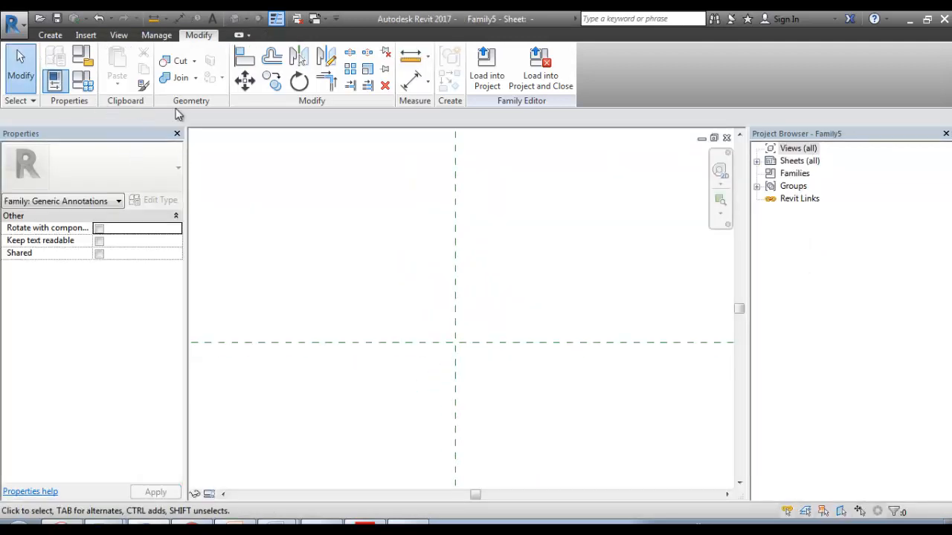
left_click(49, 35)
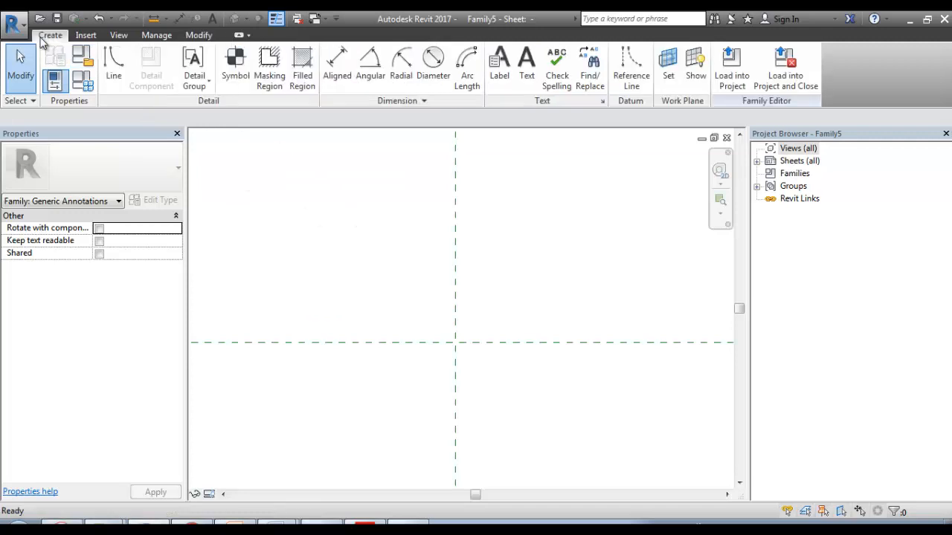
left_click(305, 86)
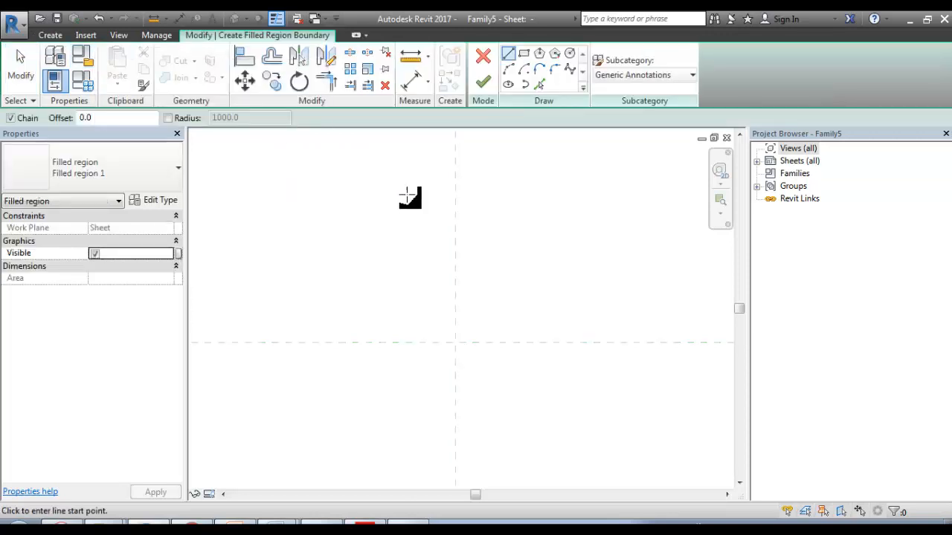
left_click(569, 55)
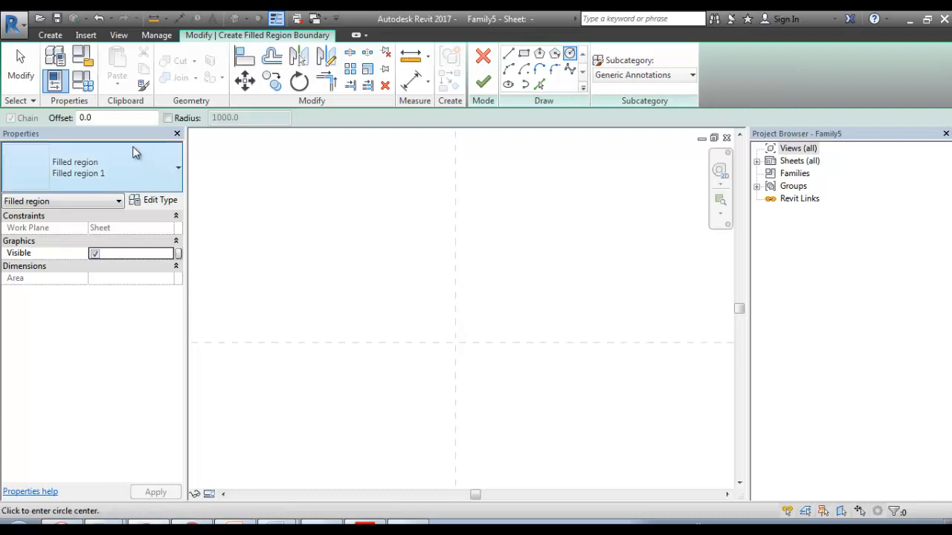
left_click(455, 343)
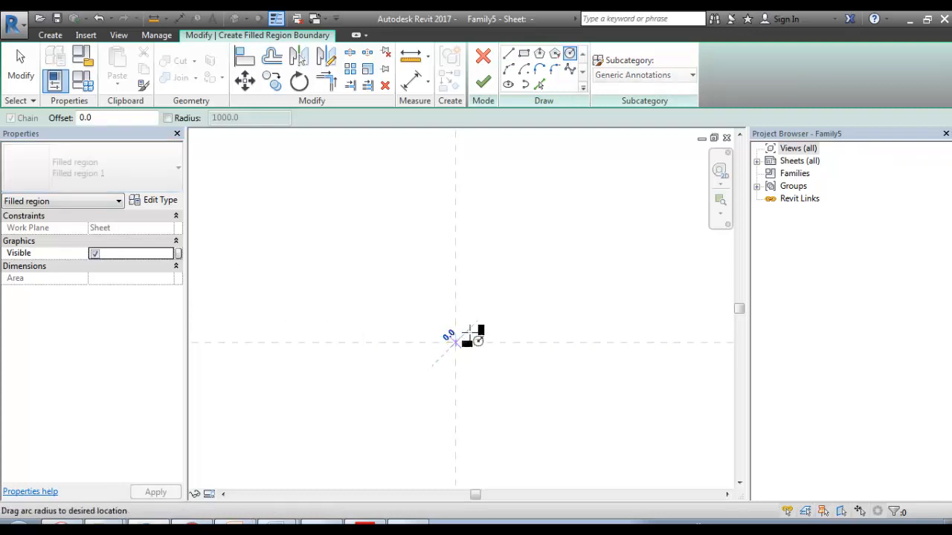
left_click(517, 286)
key("Escape")
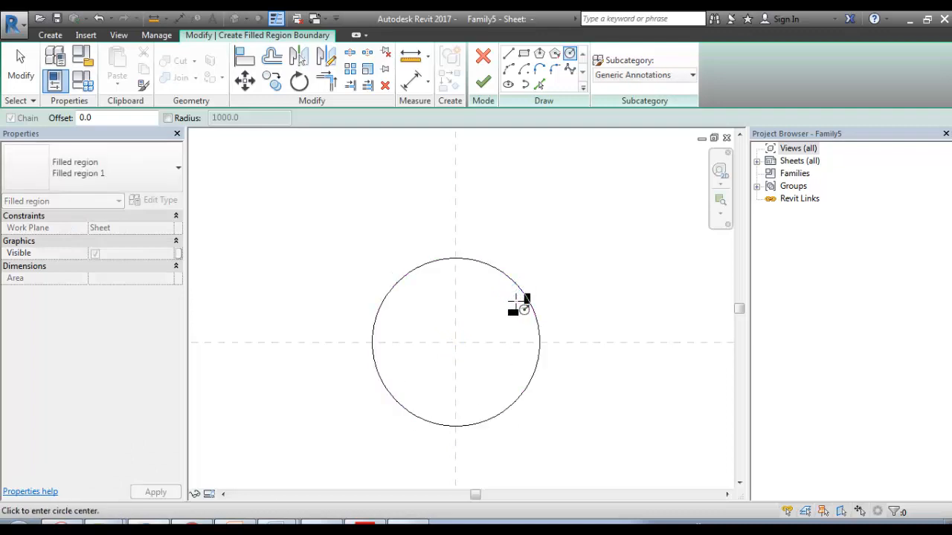
key("Escape")
Set the boundary circle's radius to 20 and finish the filled region
left_click(513, 283)
left_click(480, 307)
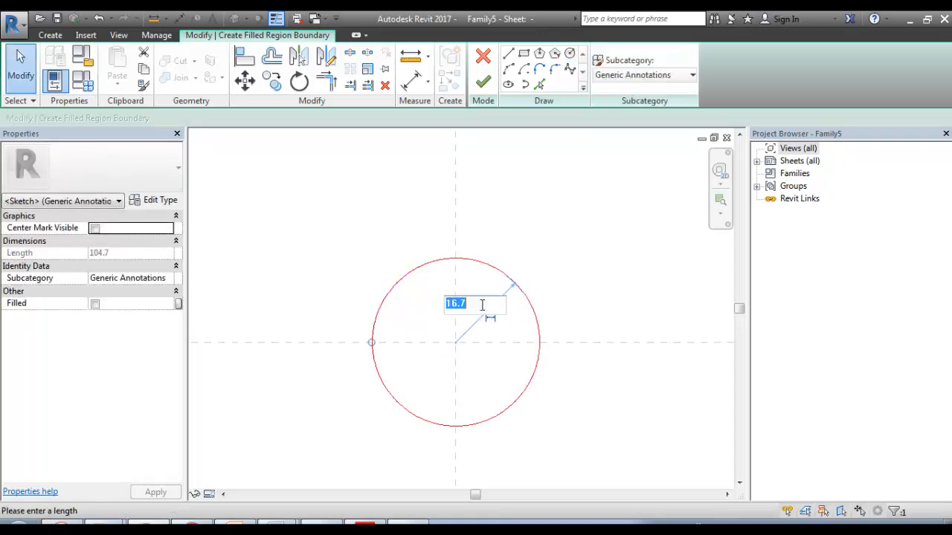
key("Escape")
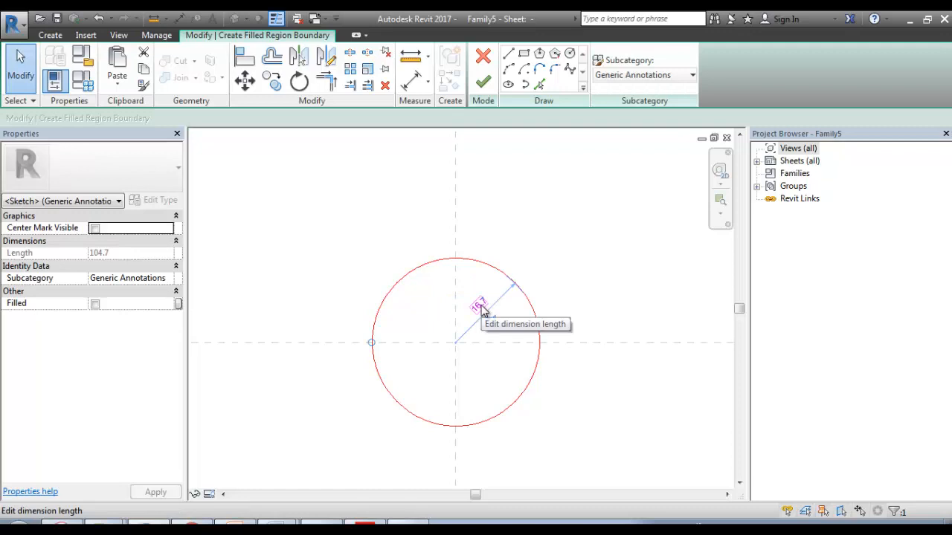
left_click(480, 308)
type("20")
key("Return")
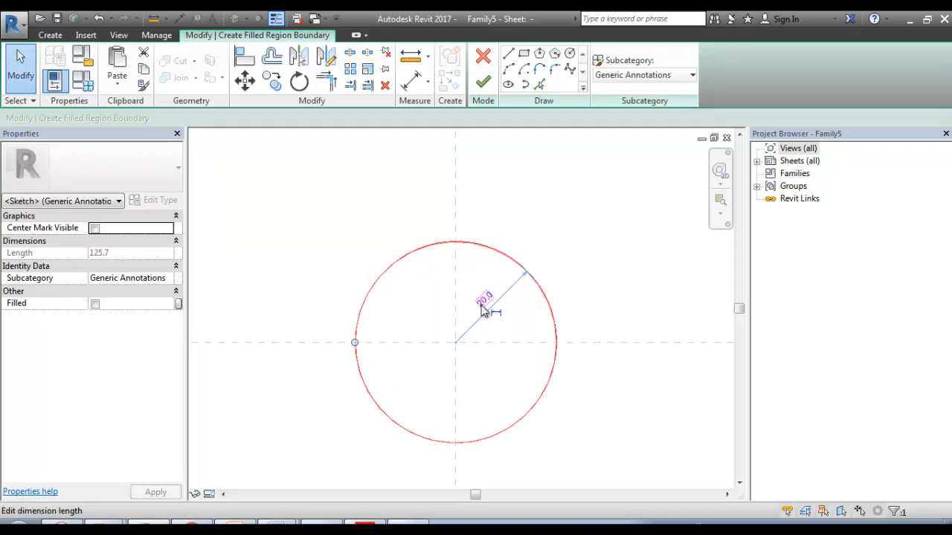
key("Escape")
scroll(523, 296, "down", 1)
middle_click_drag(520, 292, 495, 278)
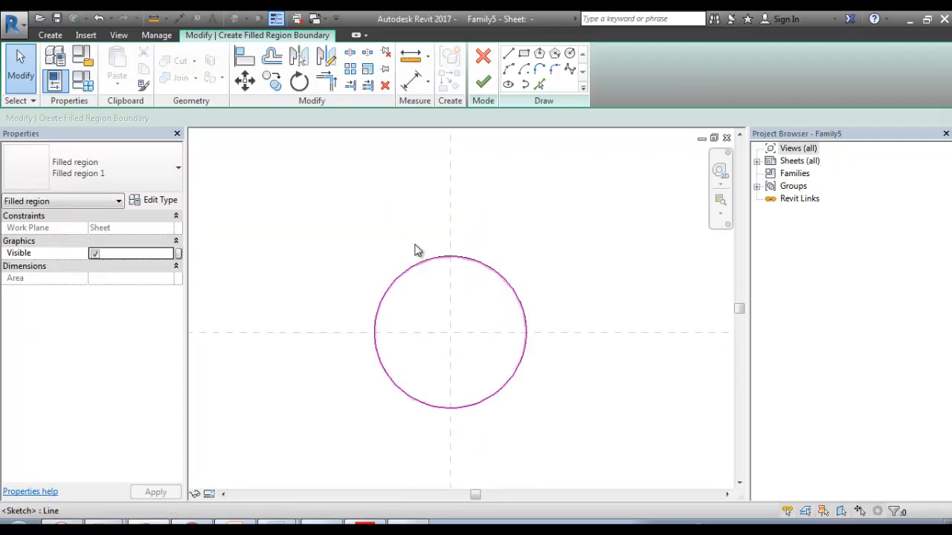
left_click(484, 81)
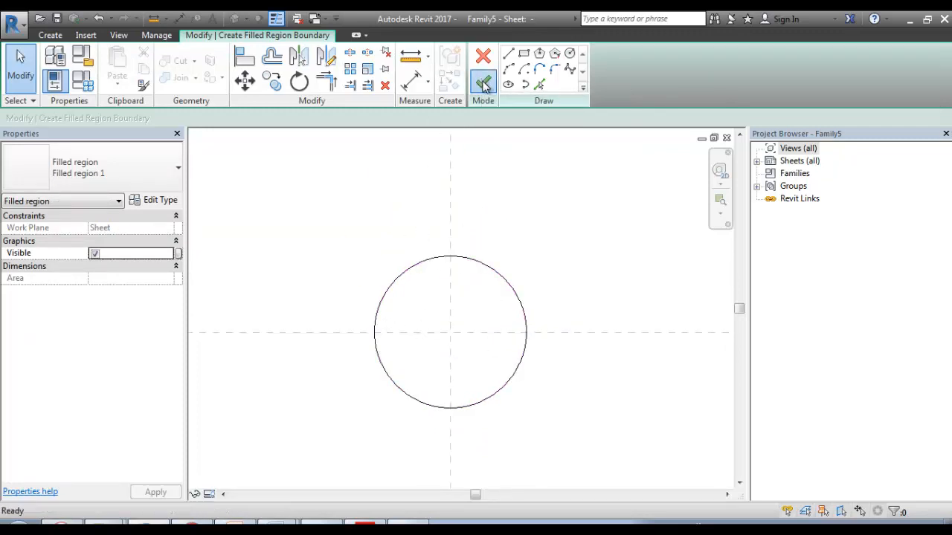
left_click(515, 209)
Set the colour of the circular filled region's type, Filled region 1, to Red
middle_click_drag(515, 257, 497, 149)
scroll(468, 190, "up", 2)
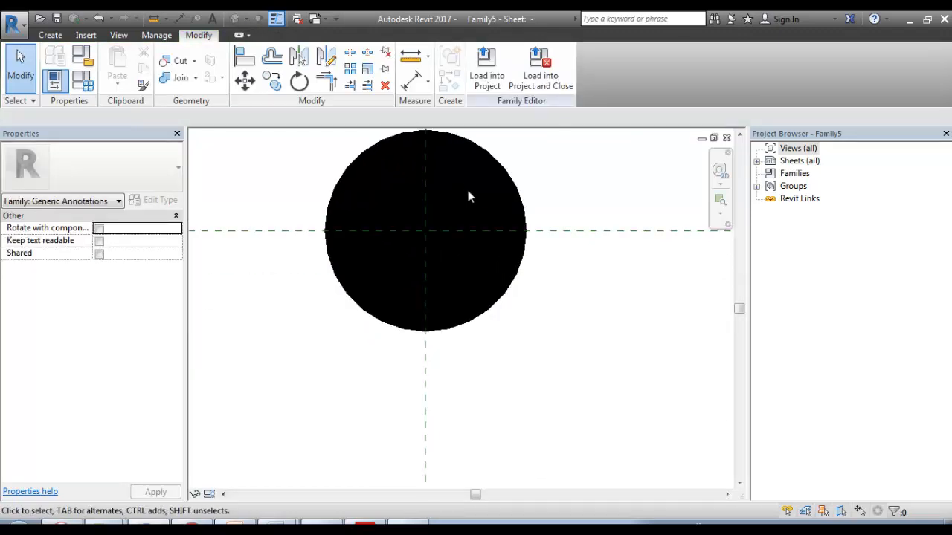
middle_click_drag(467, 190, 473, 230)
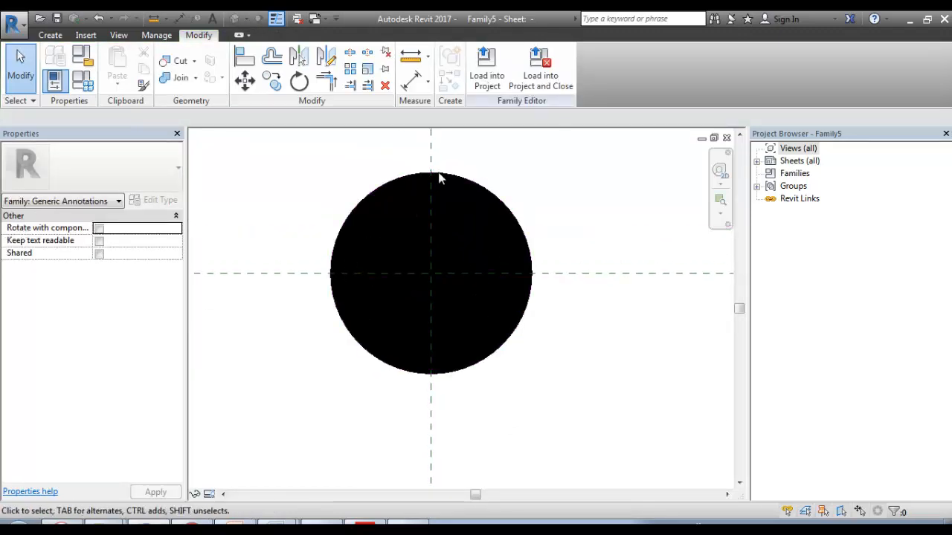
left_click(495, 201)
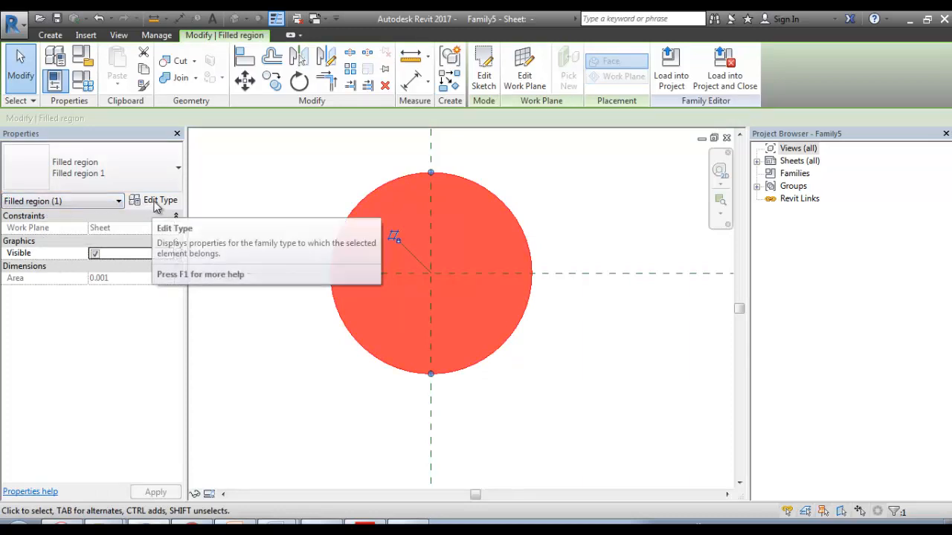
left_click(156, 206)
left_click_drag(287, 72, 244, 73)
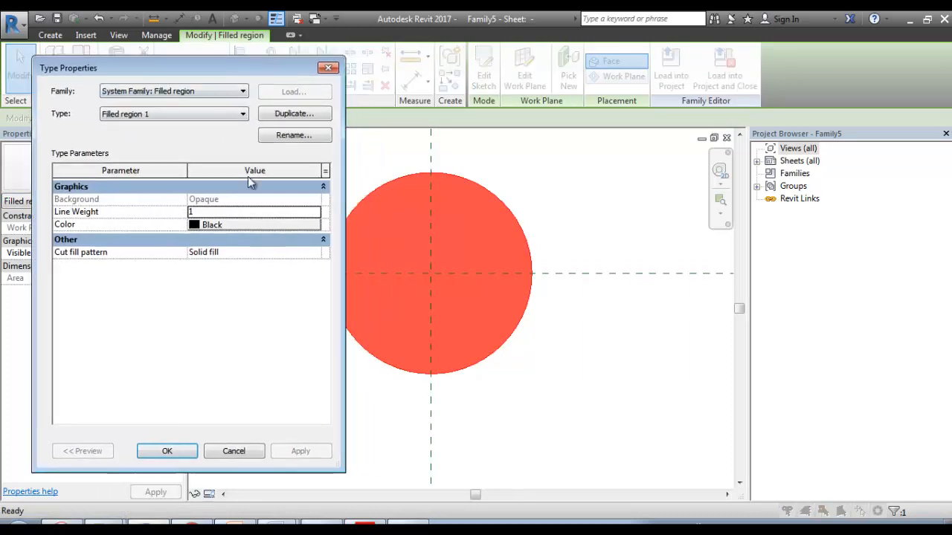
left_click(271, 227)
left_click(61, 280)
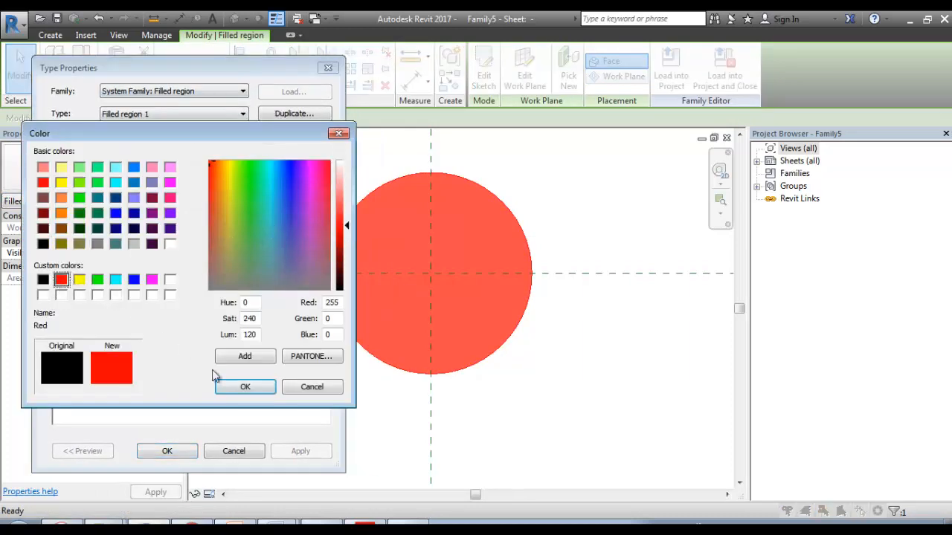
left_click(239, 386)
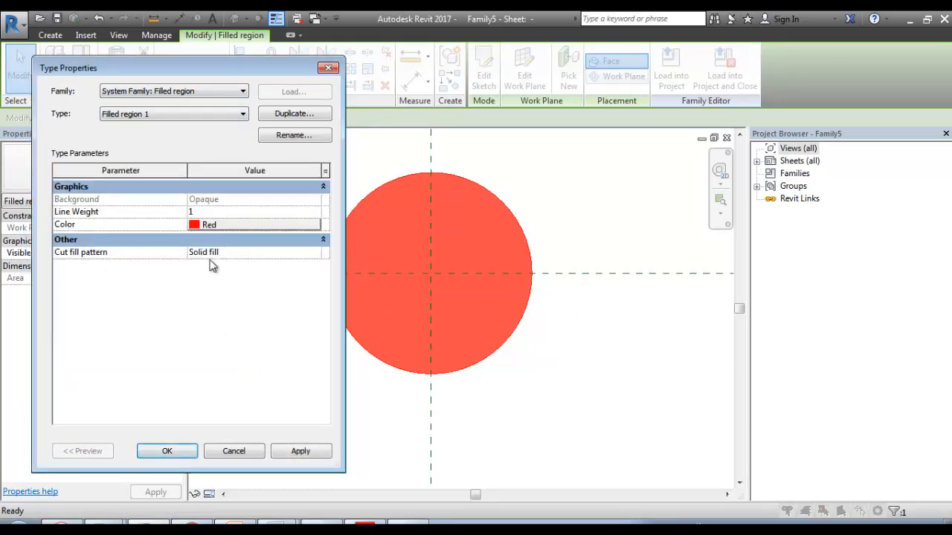
Change the cut fill pattern of Filled region 1 to Diagonal up and apply it
left_click(308, 254)
left_click(320, 253)
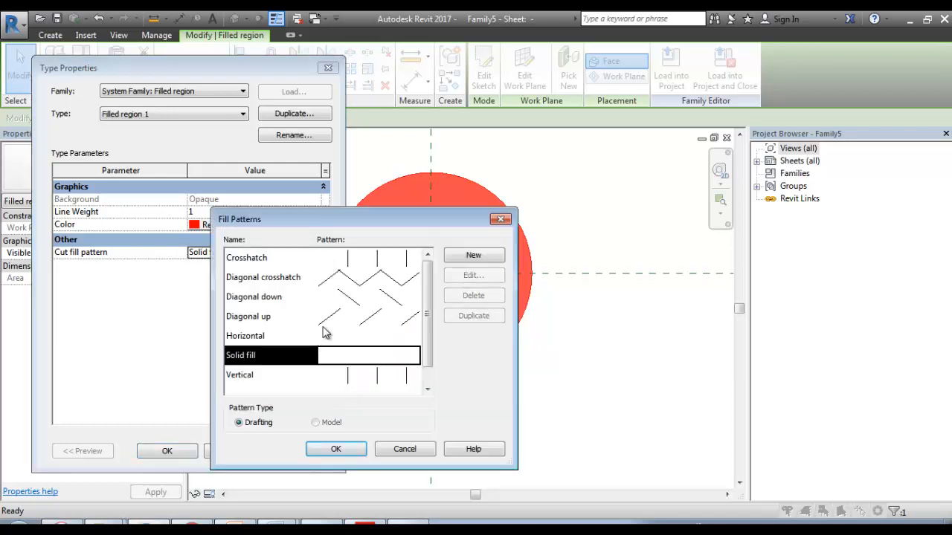
left_click(369, 316)
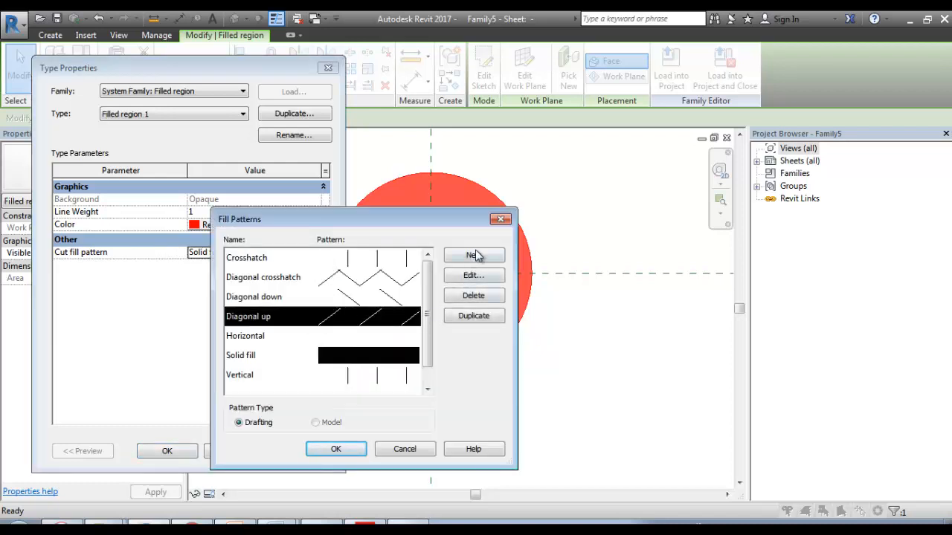
left_click(336, 449)
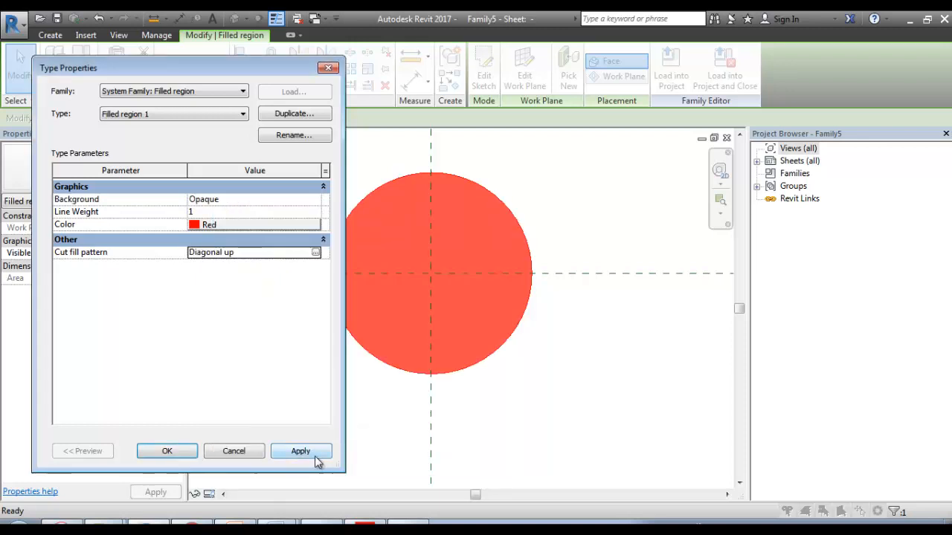
left_click(313, 452)
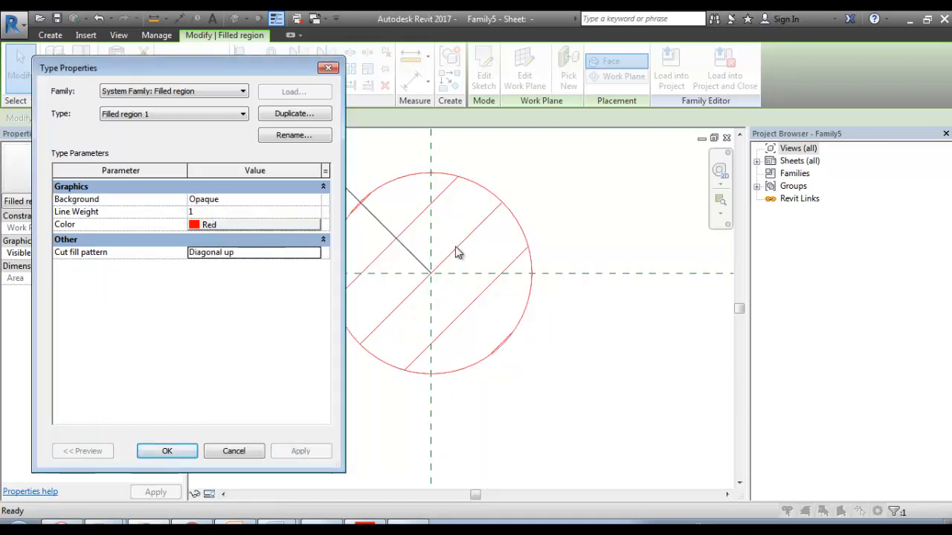
Edit the Diagonal up fill pattern to a line spacing of 2 mm and accept the type properties
left_click(314, 257)
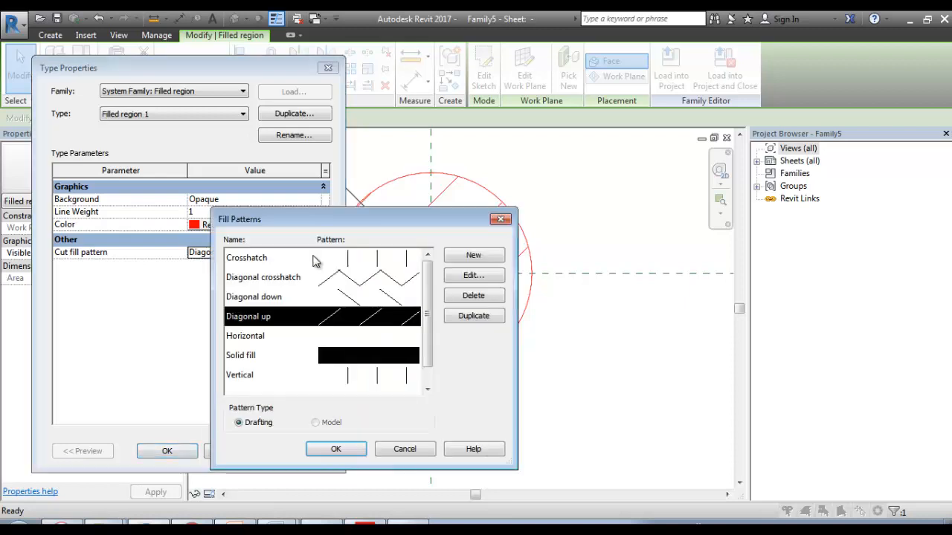
left_click(470, 278)
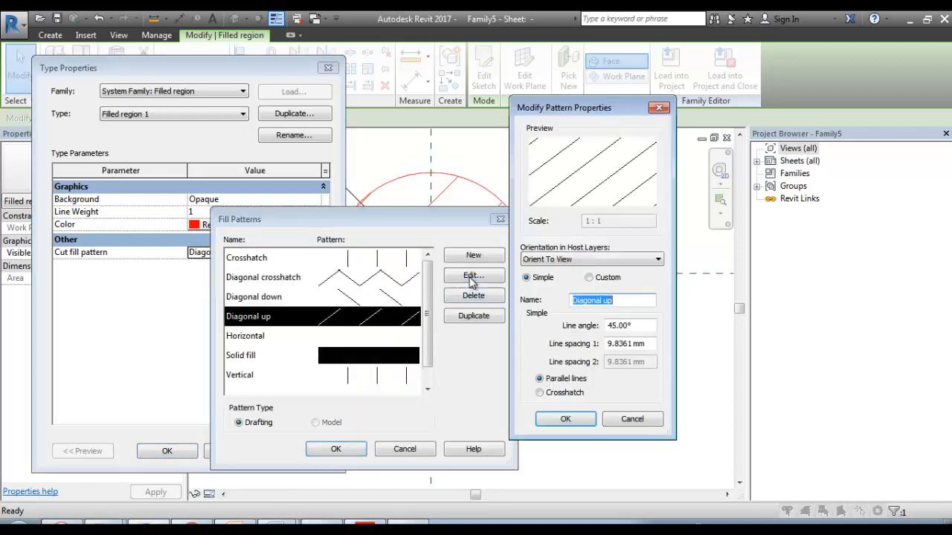
left_click(648, 344)
type("2")
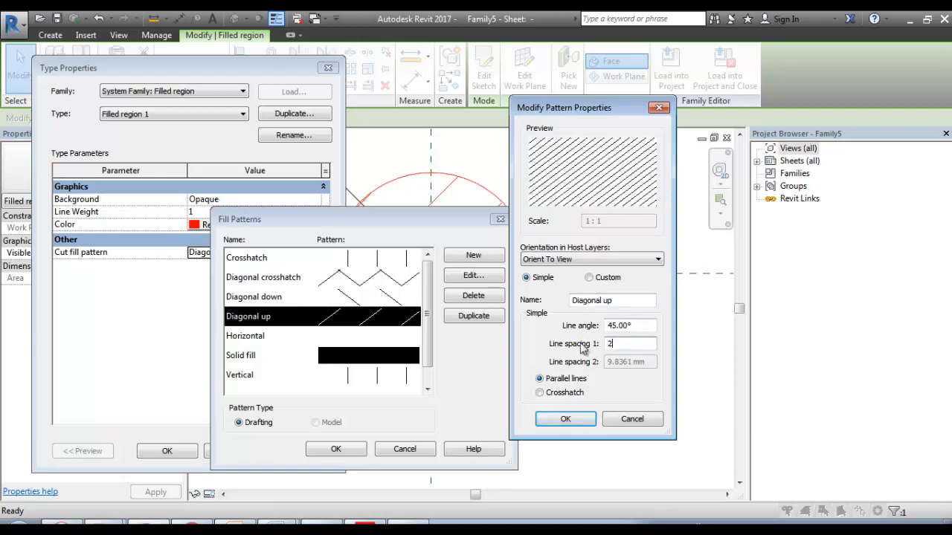
left_click(581, 420)
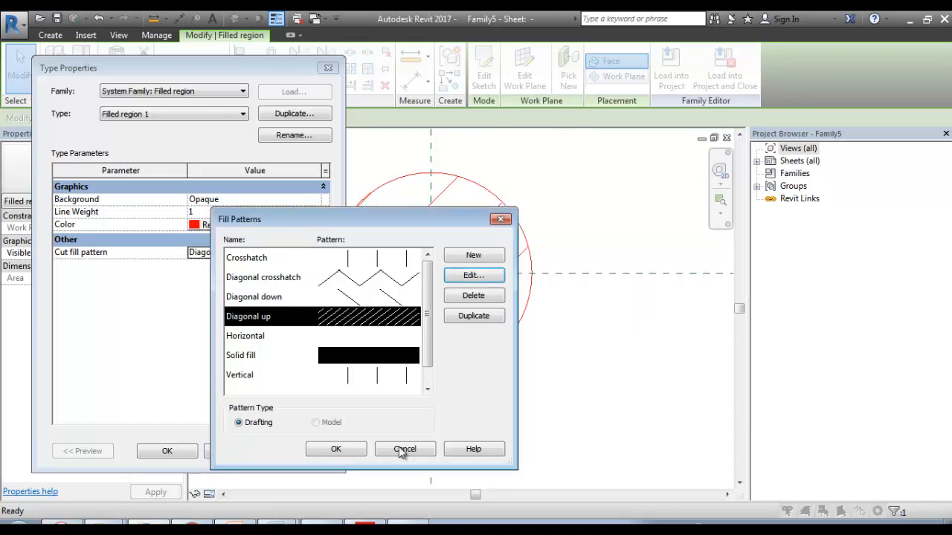
left_click(347, 452)
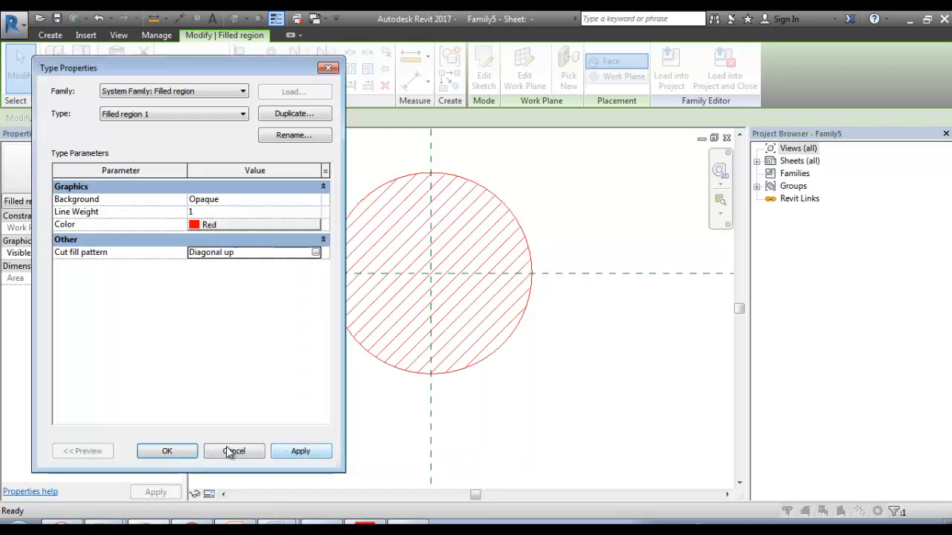
left_click(170, 452)
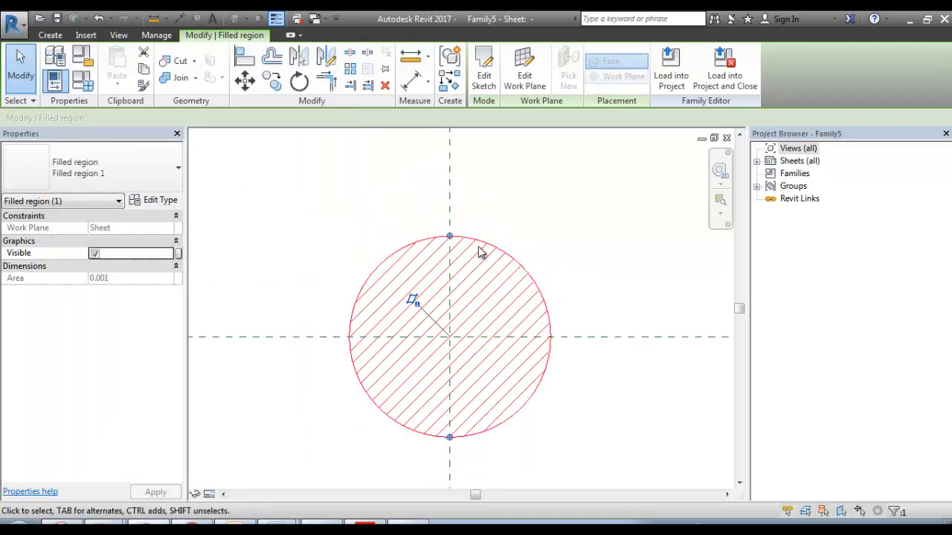
middle_click_drag(517, 261, 519, 244)
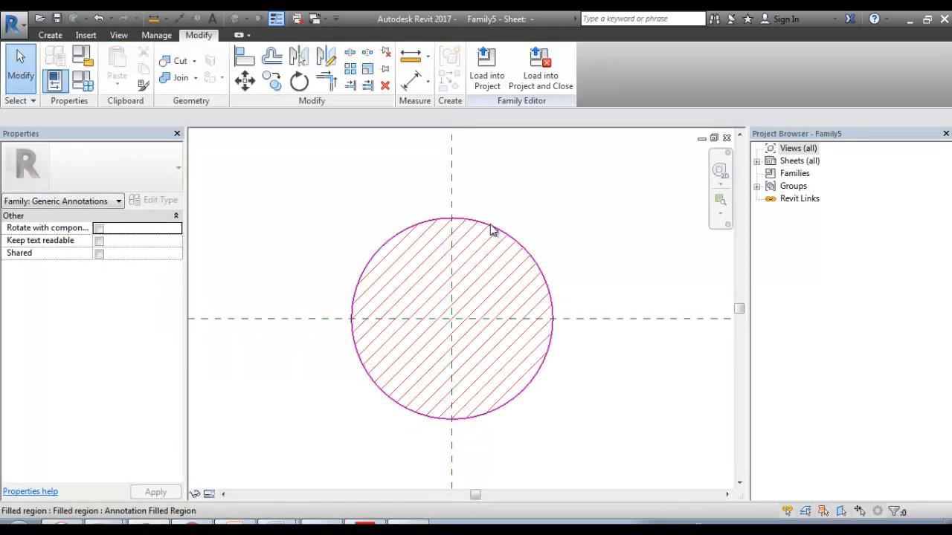
Save the annotation family to the Desktop as SPRINKELER 2D VIEW
left_click(9, 24)
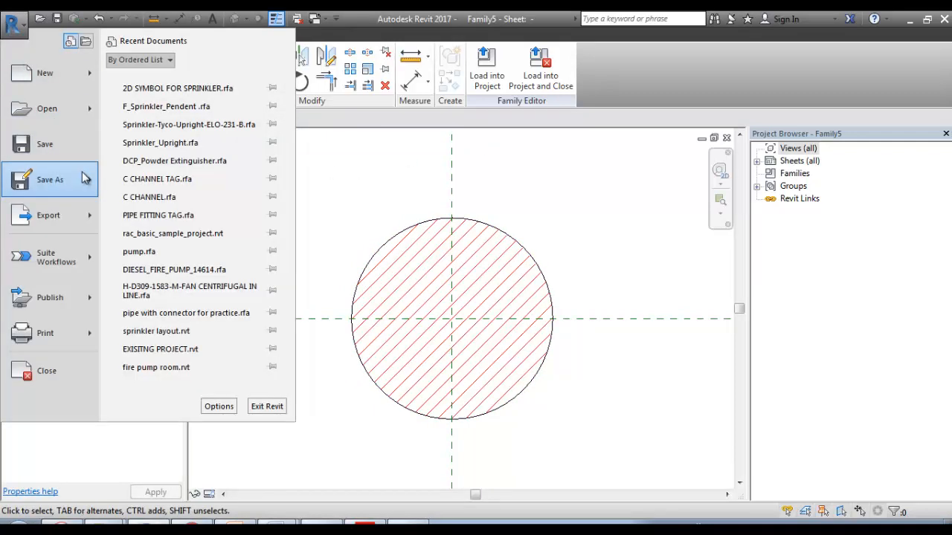
mouse_move(82, 171)
left_click(138, 133)
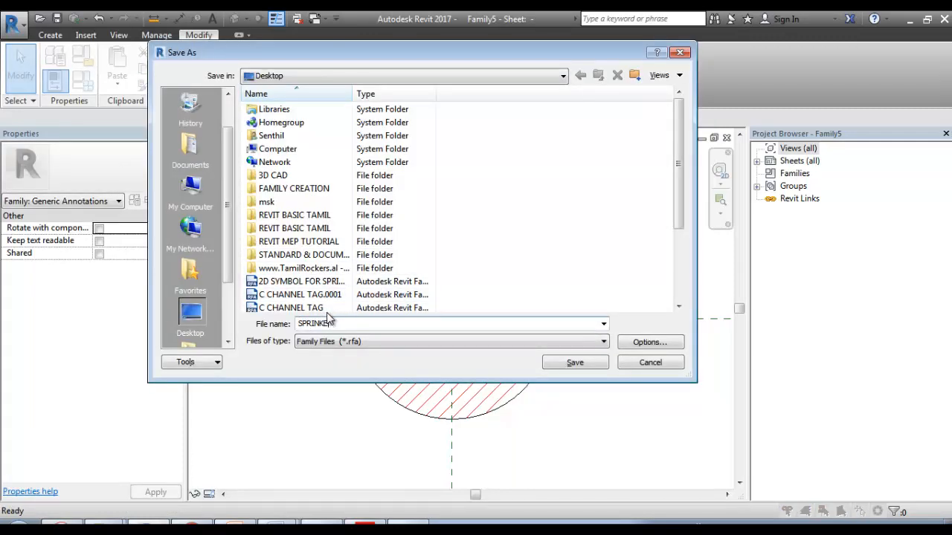
type("SPRINKLE")
type("R 2D VIEW")
left_click(569, 362)
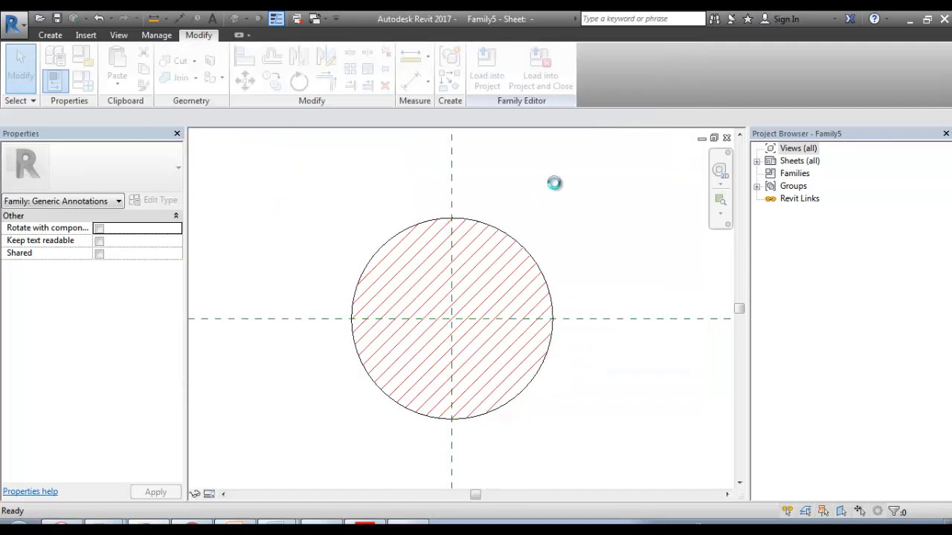
Switch to the Sprinkler_Upright family and load the SPRINKELER 2D VIEW family from the Desktop into it
key("ctrl+Tab")
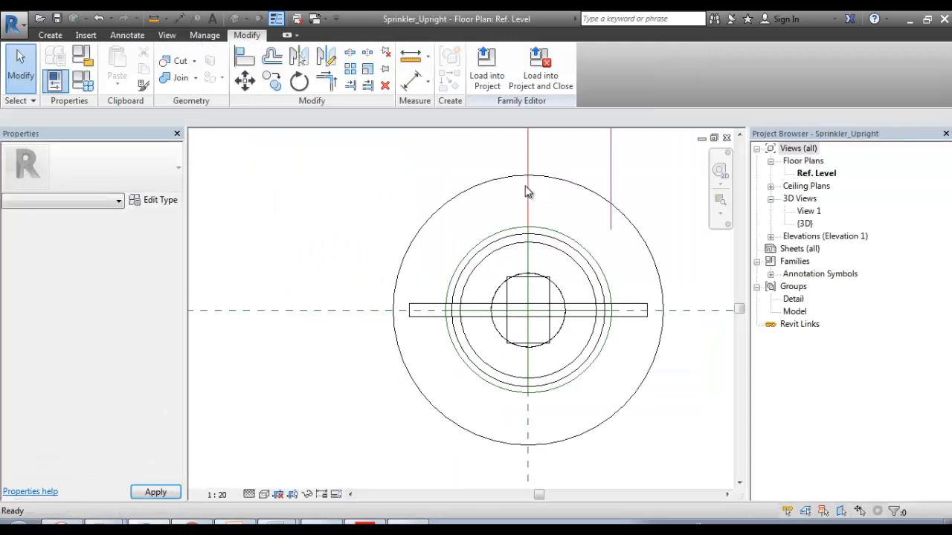
scroll(527, 186, "down", 2)
middle_click_drag(523, 174, 408, 206)
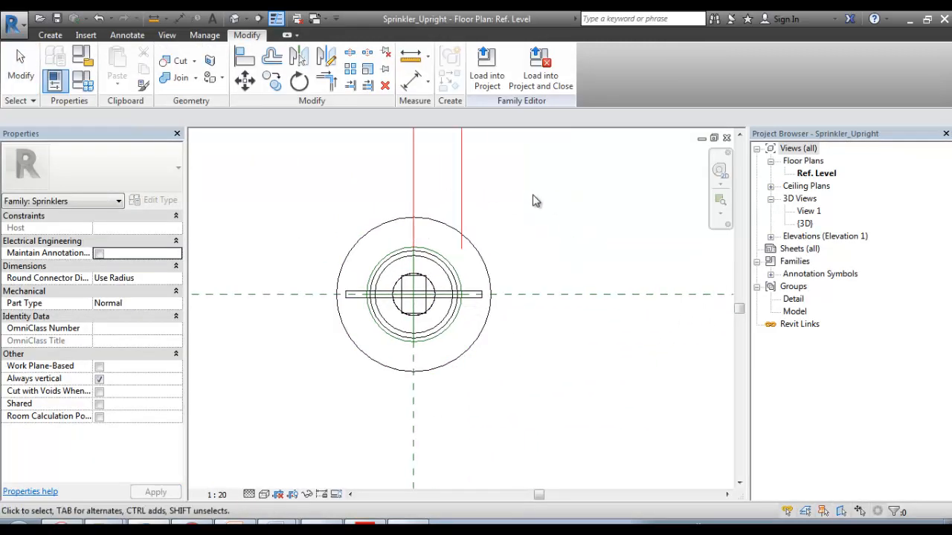
left_click(49, 35)
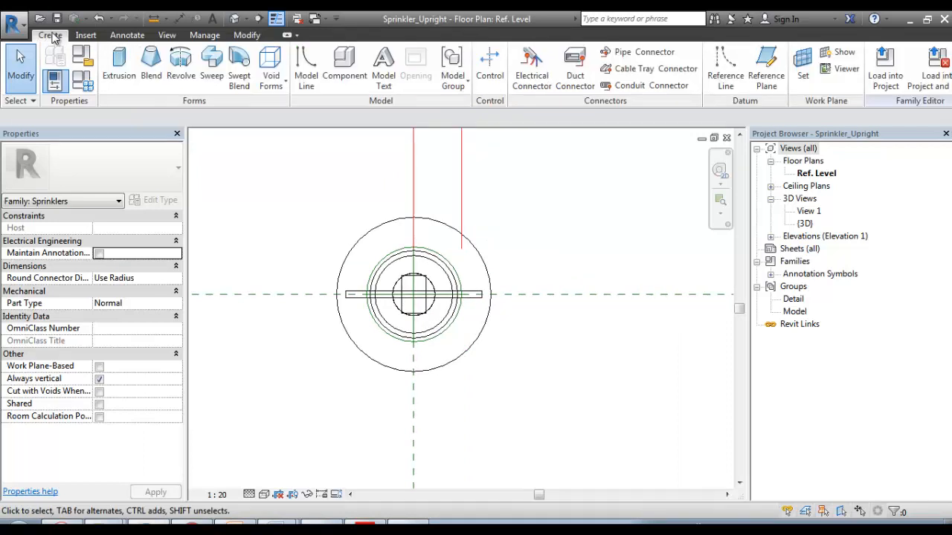
left_click(86, 35)
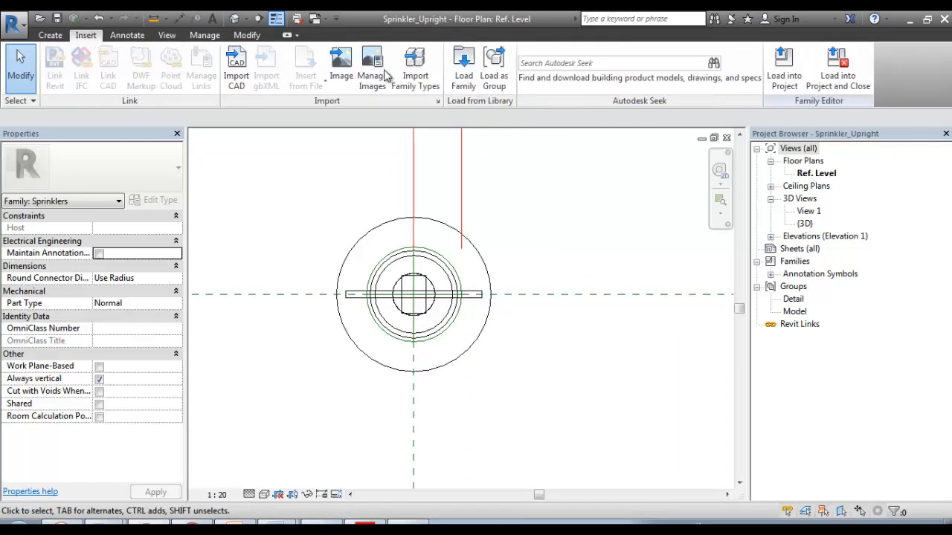
left_click(463, 71)
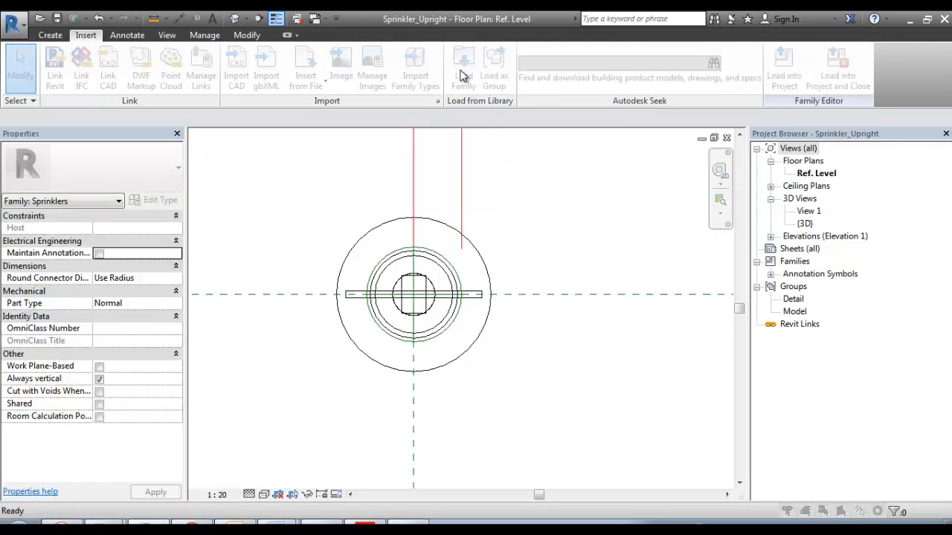
left_click(232, 326)
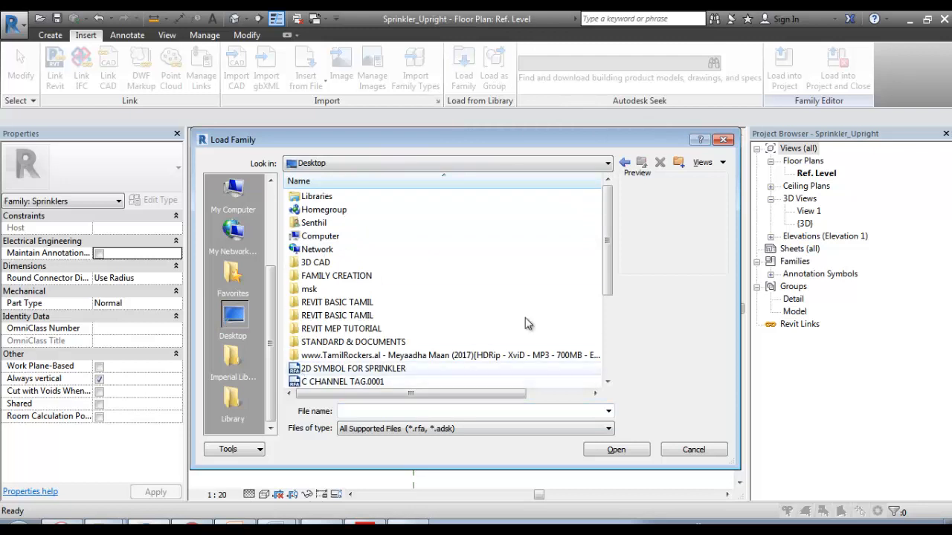
scroll(608, 253, "down", 4)
left_click(520, 357)
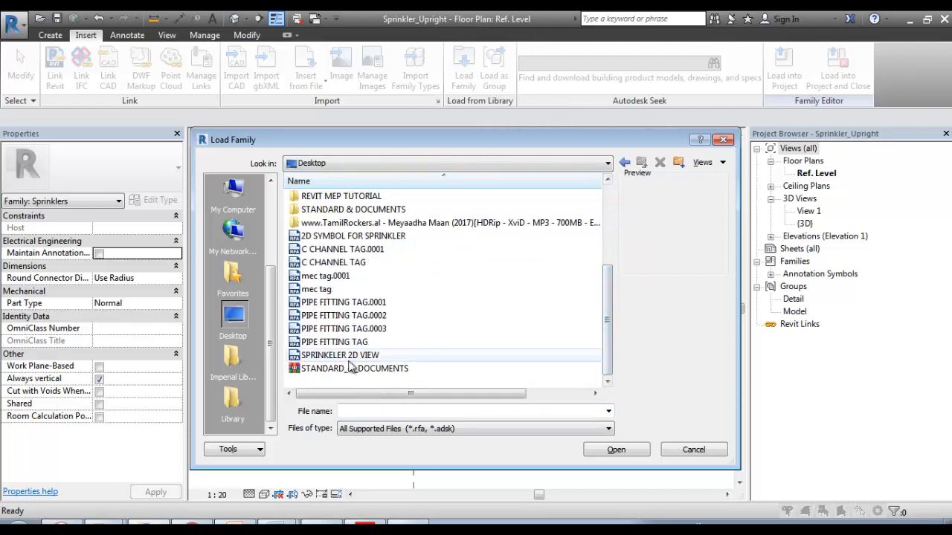
left_click(616, 450)
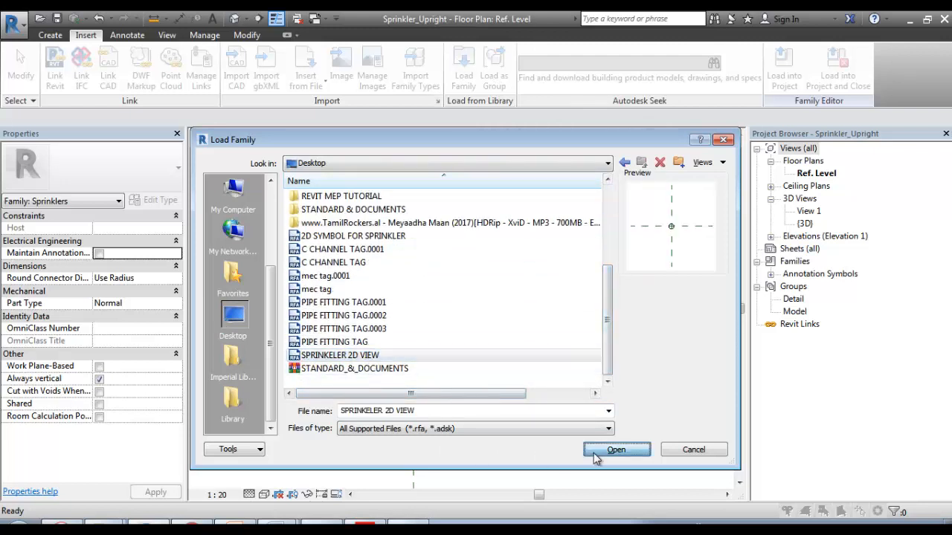
Place the SPRINKELER 2D VIEW annotation symbol at the sprinkler's centre, on the reference plane intersection in the Ref. Level plan
scroll(421, 269, "down", 1)
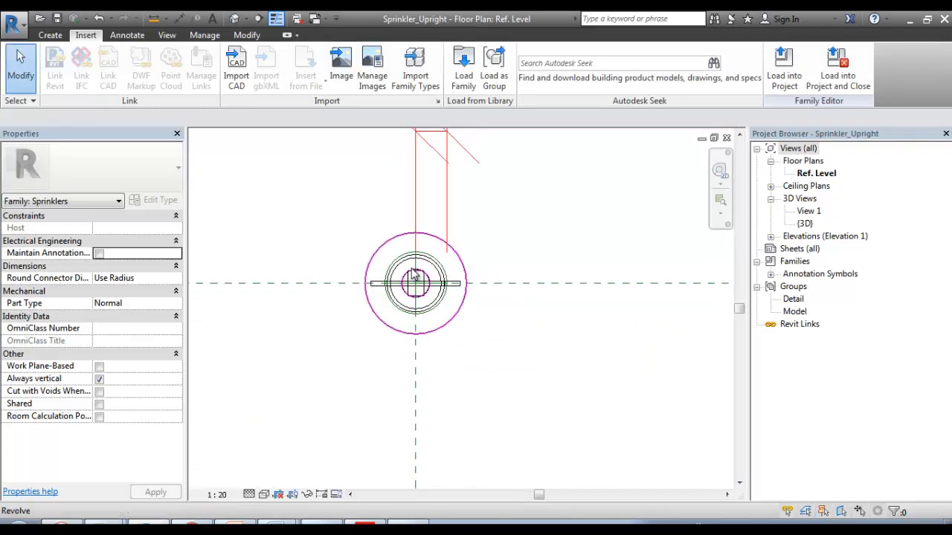
middle_click_drag(456, 246, 510, 262)
scroll(534, 241, "down", 1)
middle_click_drag(540, 290, 471, 354)
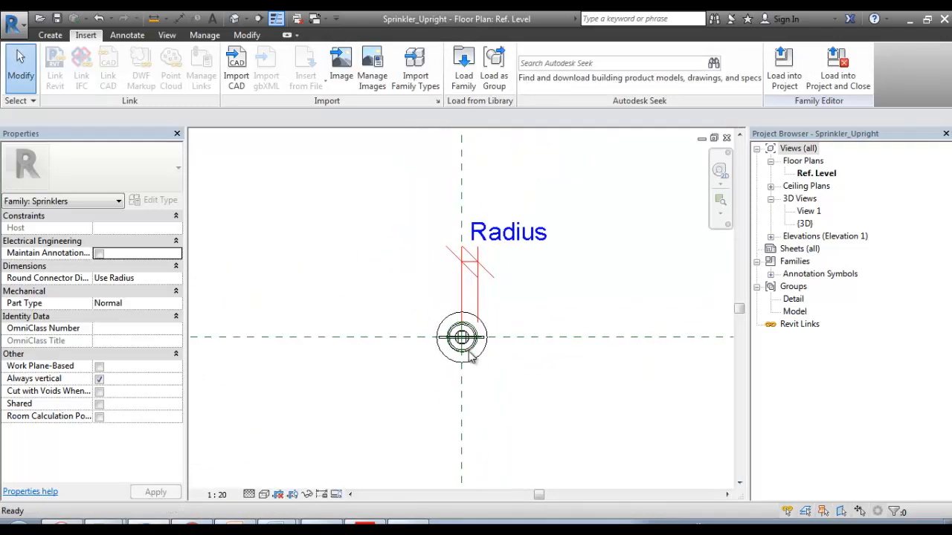
scroll(480, 349, "up", 2)
scroll(505, 321, "down", 1)
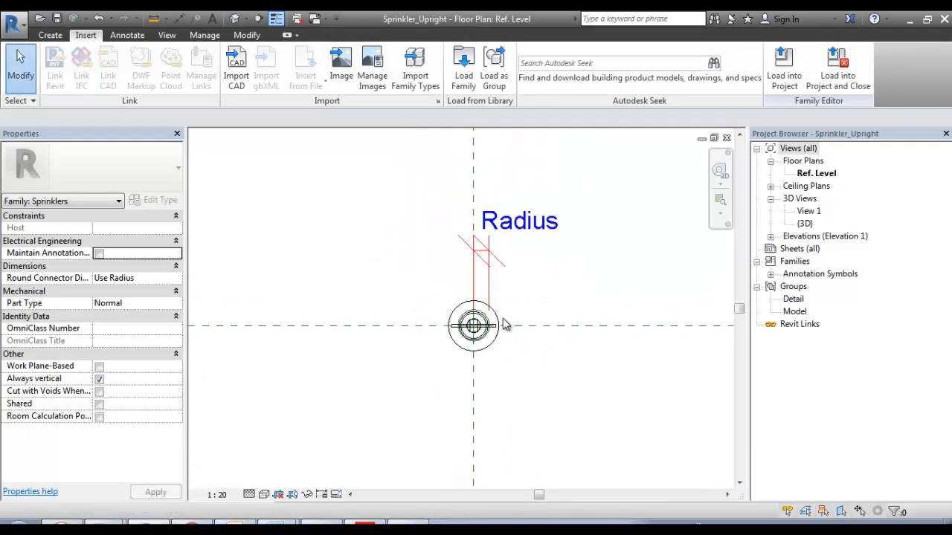
left_click(771, 273)
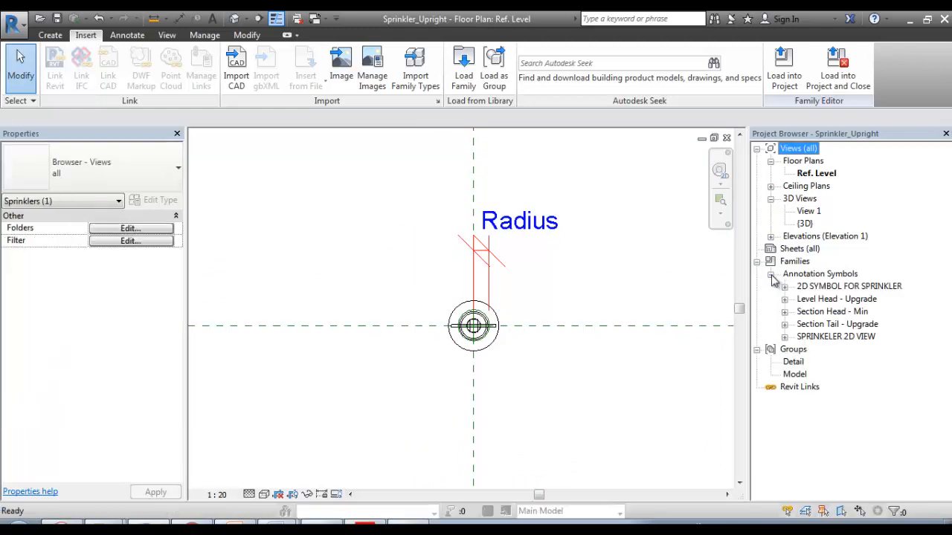
left_click(820, 337)
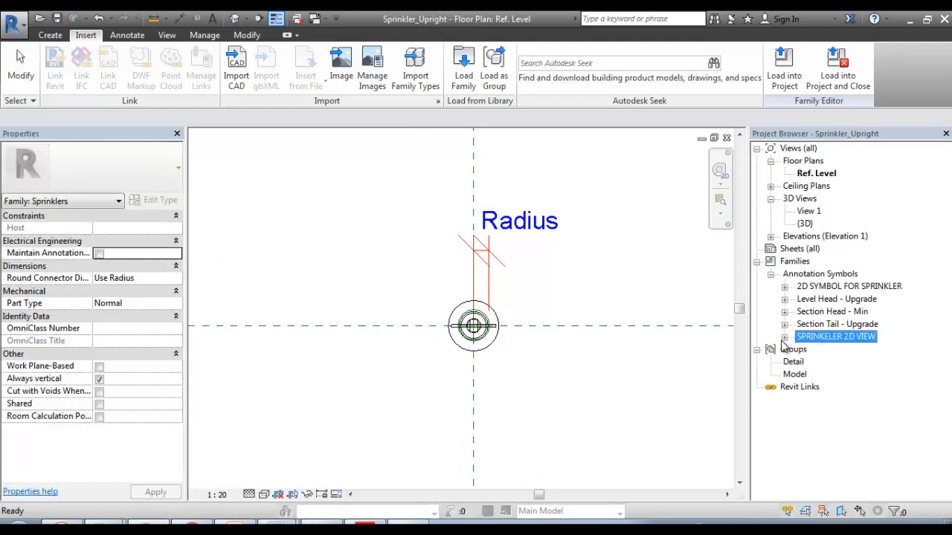
left_click(785, 338)
left_click_drag(815, 348, 476, 320)
scroll(476, 328, "up", 3)
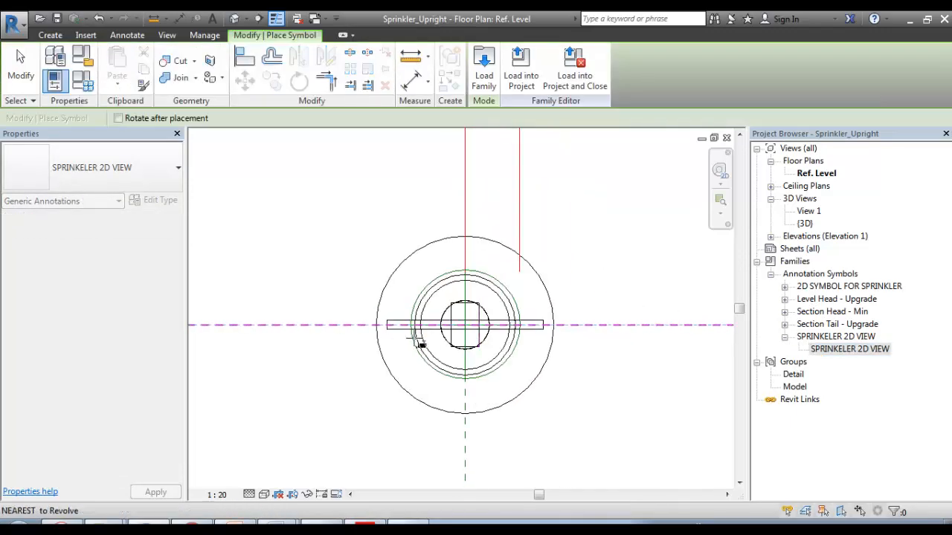
left_click(466, 326)
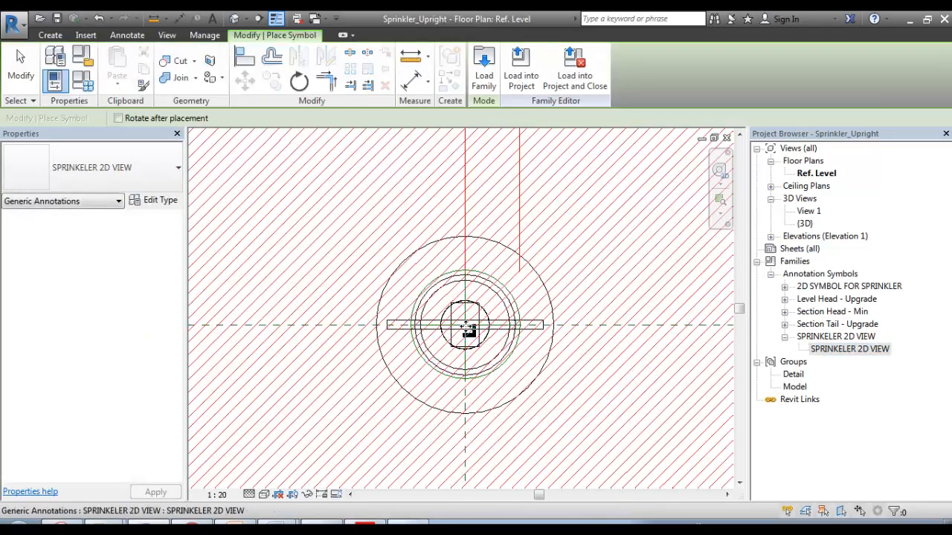
Finish placing the annotation symbol and examine its circle and hatch against the sprinkler geometry in the Ref. Level plan
scroll(466, 325, "down", 7)
middle_click_drag(518, 342, 518, 299)
key("Escape")
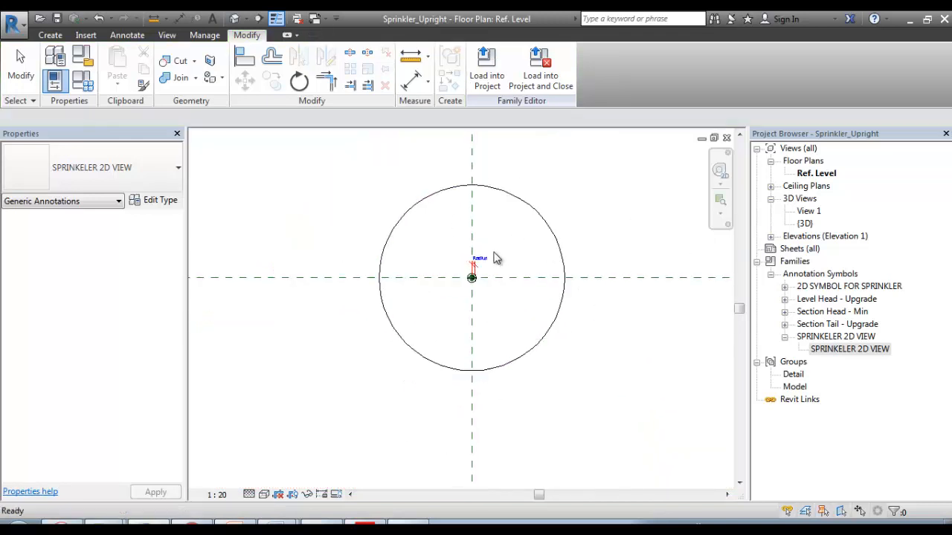
scroll(511, 197, "up", 2)
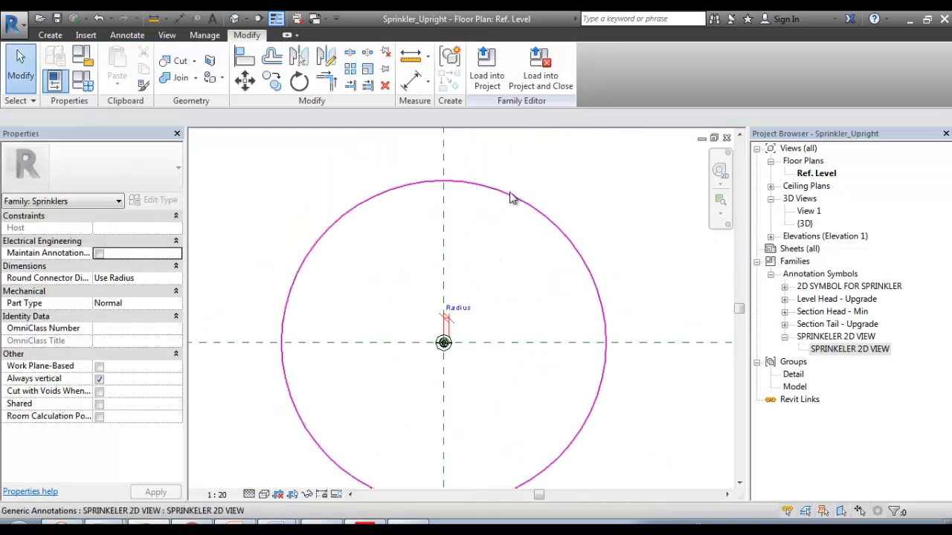
left_click(509, 201)
middle_click_drag(452, 206, 474, 162)
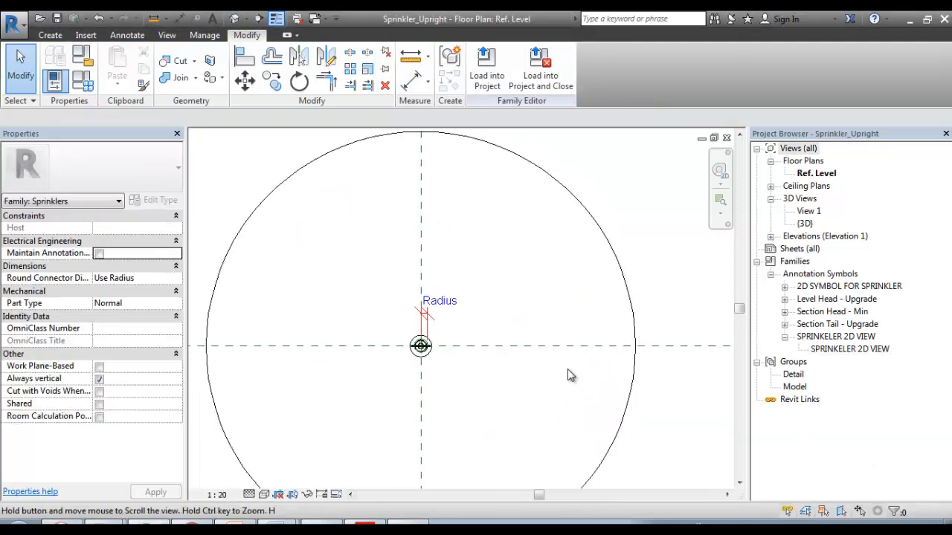
scroll(570, 378, "down", 3)
left_click(490, 211)
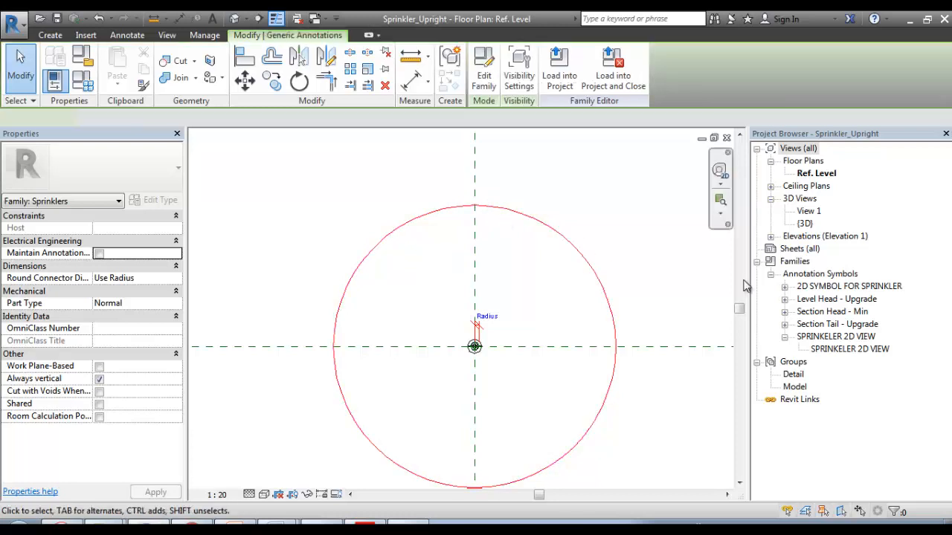
key("Escape")
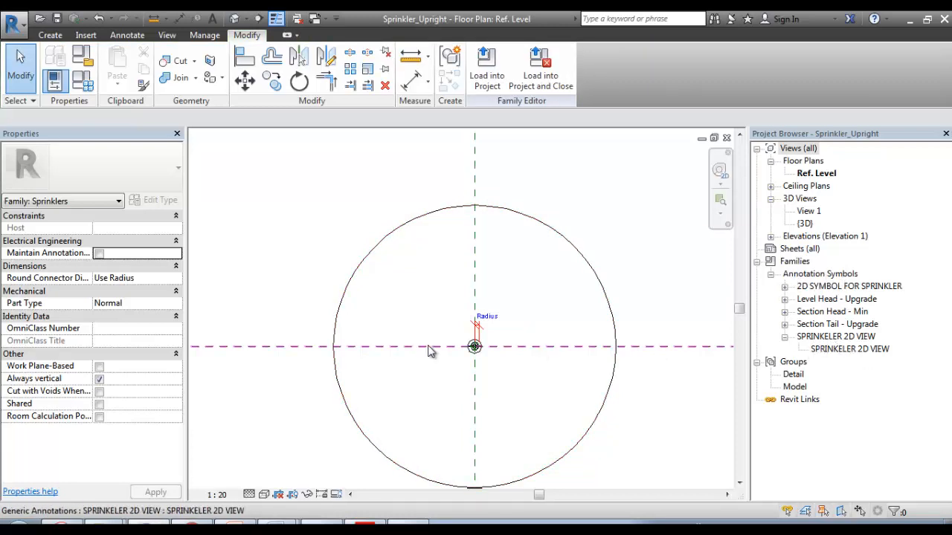
scroll(475, 353, "up", 3)
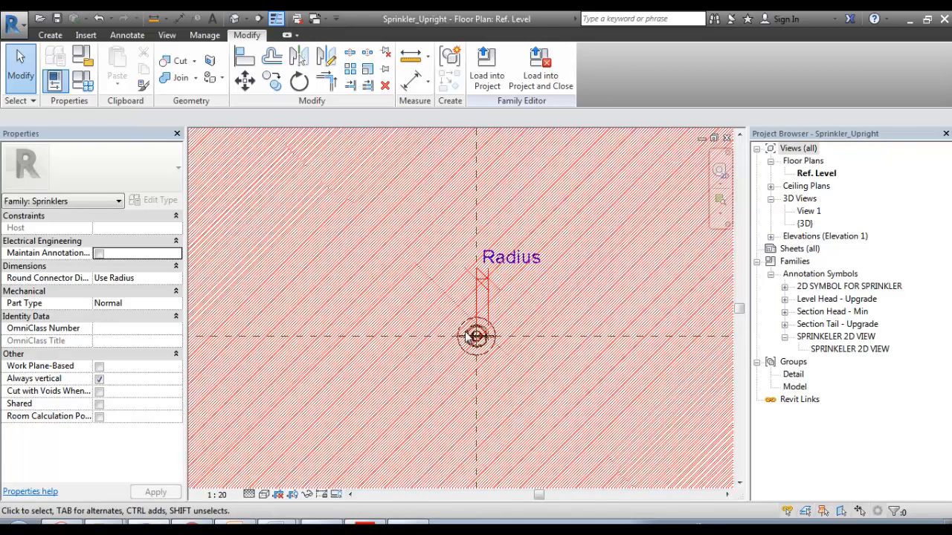
scroll(472, 327, "down", 3)
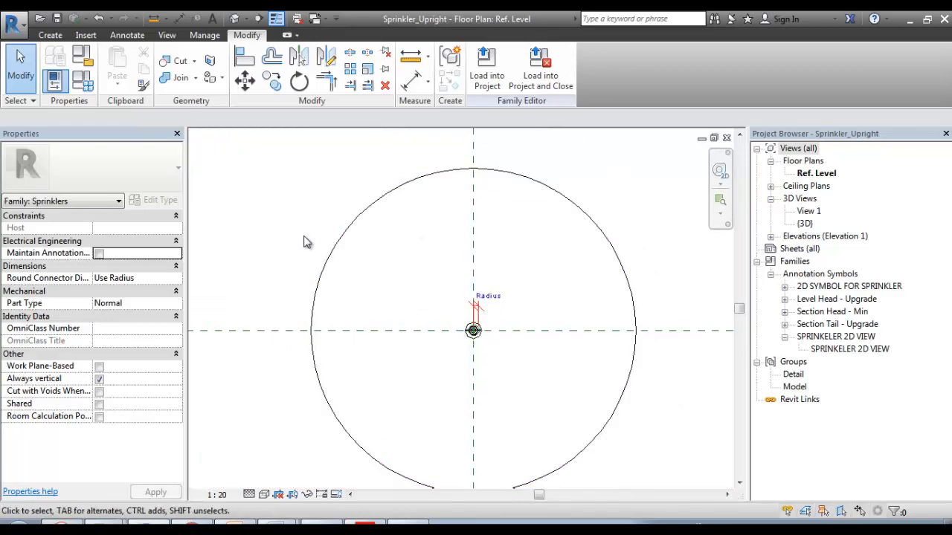
left_click(546, 188)
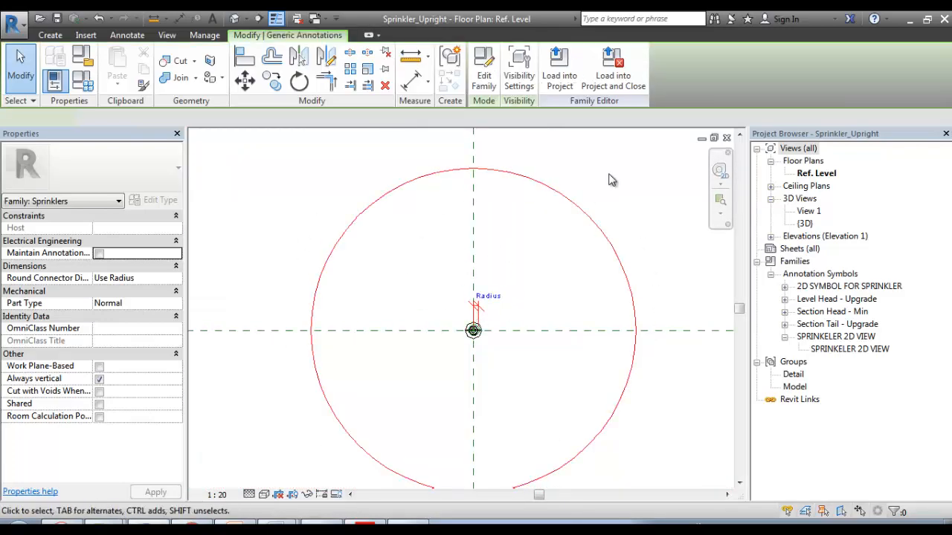
left_click(609, 175)
Set the Ref. Level plan's view scale to 1:1
left_click(542, 192)
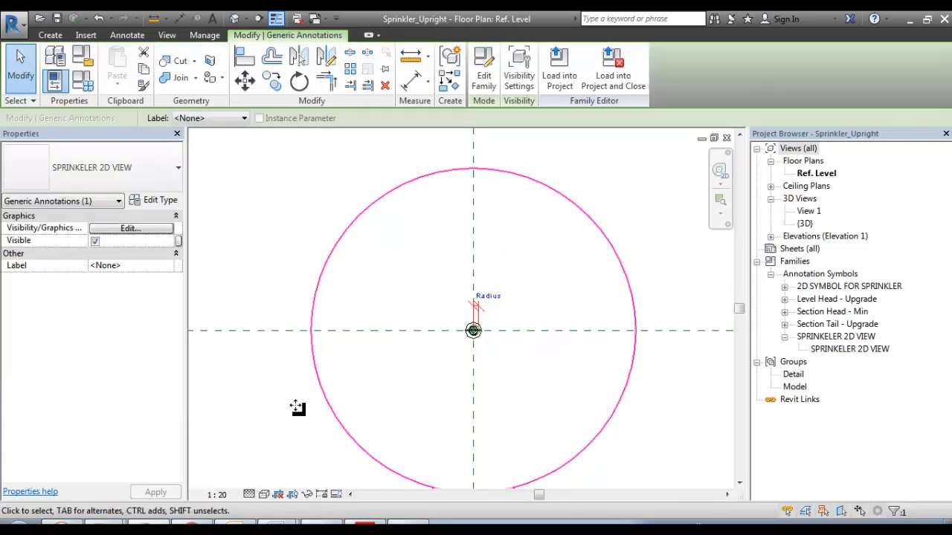
left_click(220, 495)
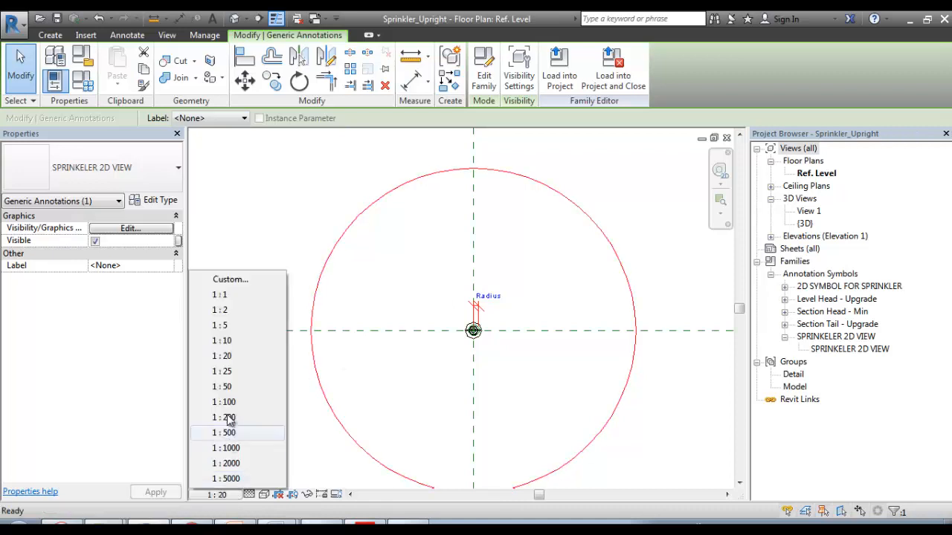
left_click(248, 297)
left_click(266, 257)
Open the placed SPRINKELER 2D VIEW annotation symbol in its own family for editing
scroll(473, 327, "up", 5)
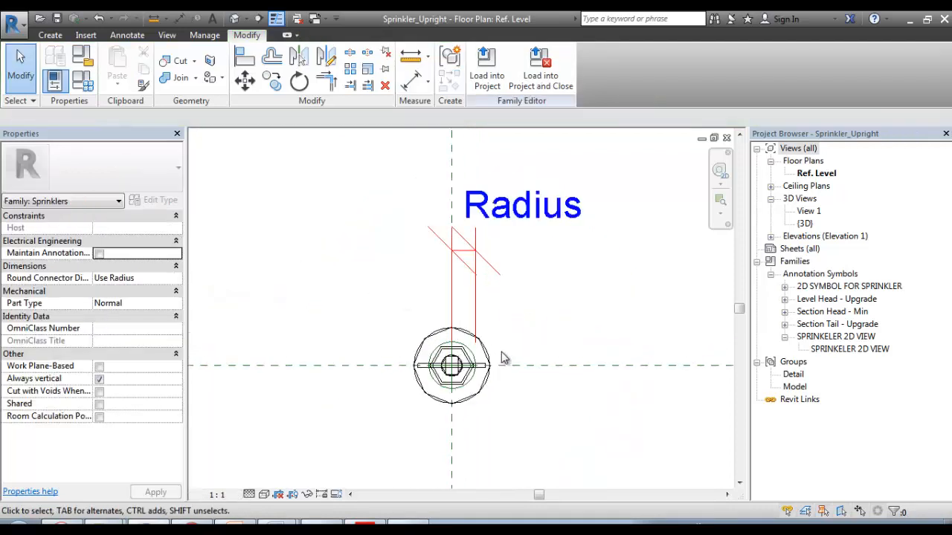
middle_click_drag(509, 328, 533, 213)
scroll(447, 327, "up", 4)
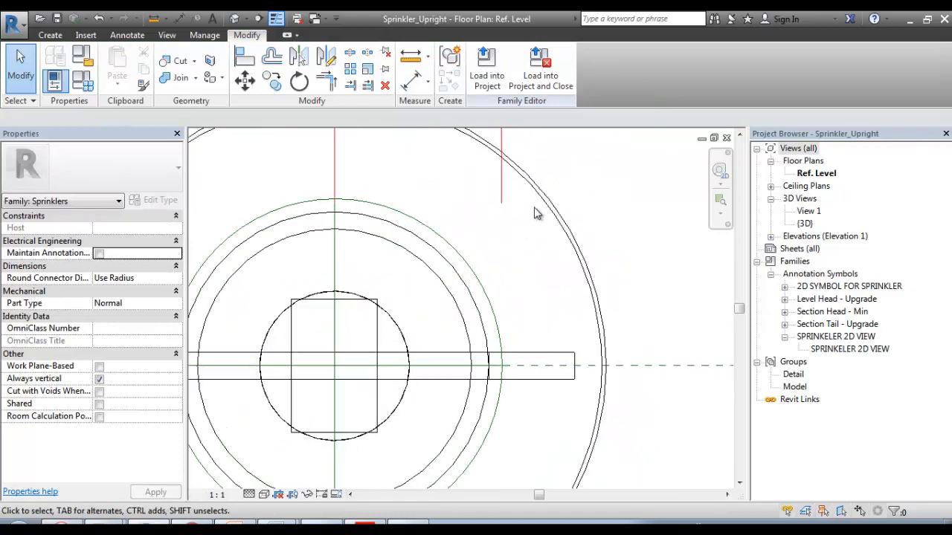
scroll(474, 303, "down", 2)
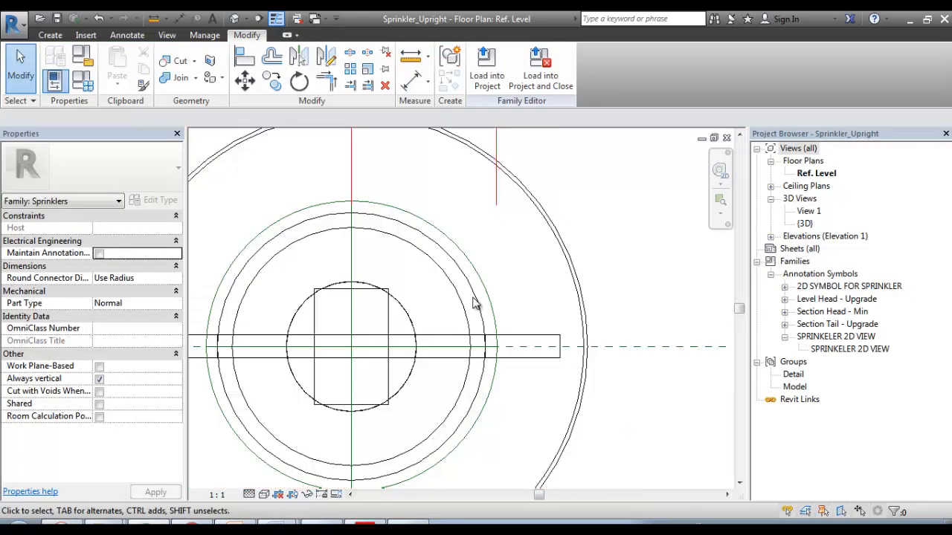
scroll(514, 236, "up", 4)
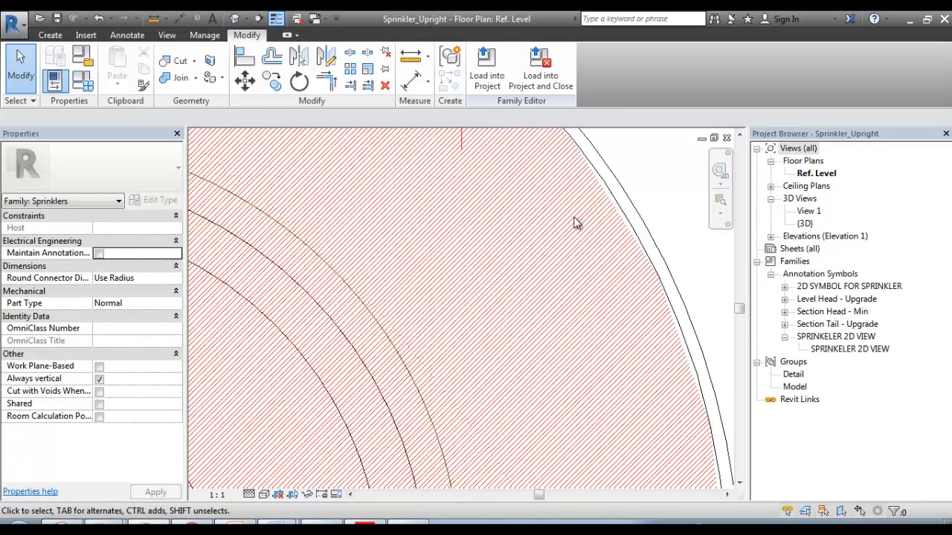
double_click(606, 193)
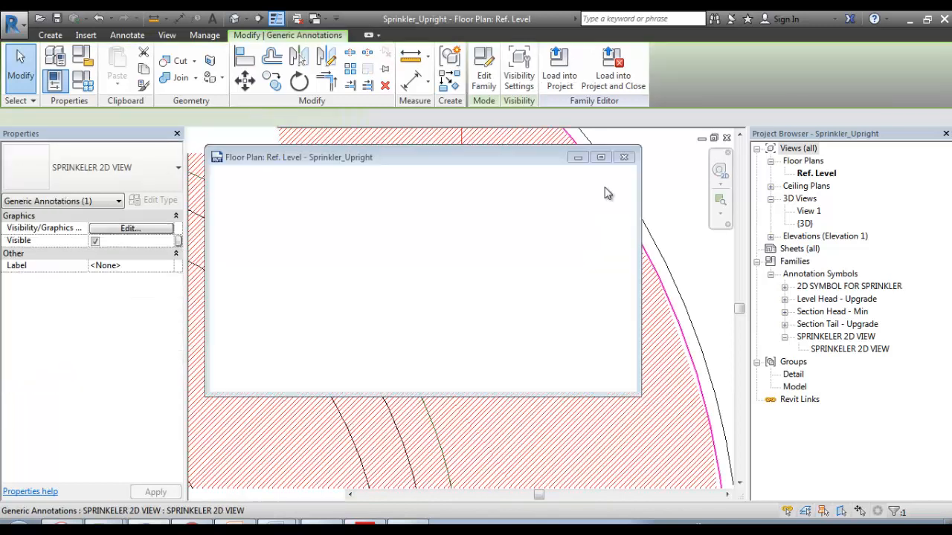
scroll(461, 249, "up", 3)
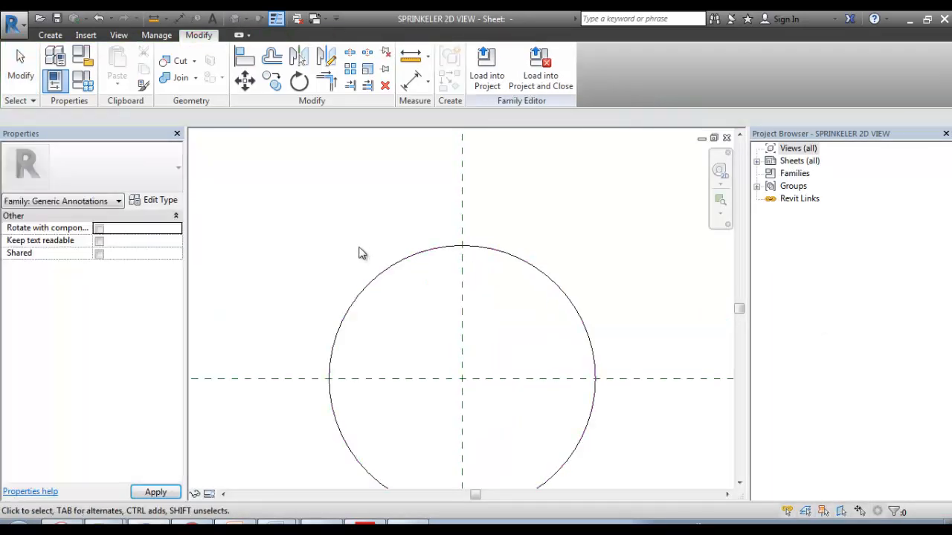
Change the circular filled region's Diagonal up fill pattern to a line spacing of 5 mm and accept the type properties
left_click(410, 257)
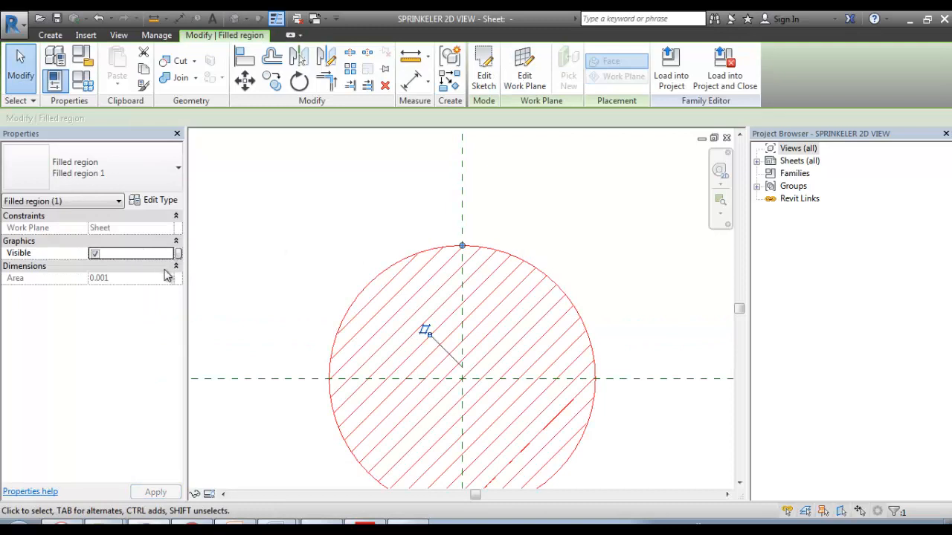
left_click(391, 297)
left_click(384, 271)
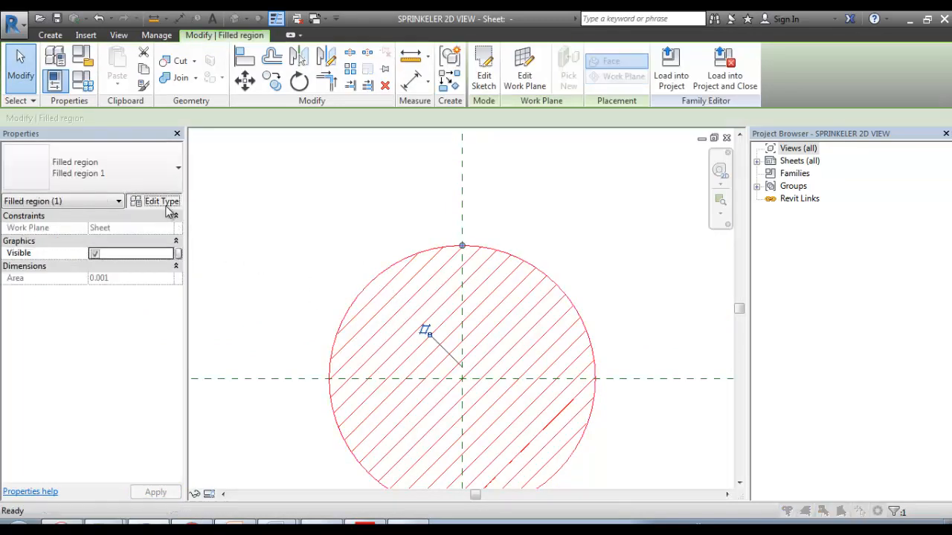
left_click(157, 200)
left_click(250, 253)
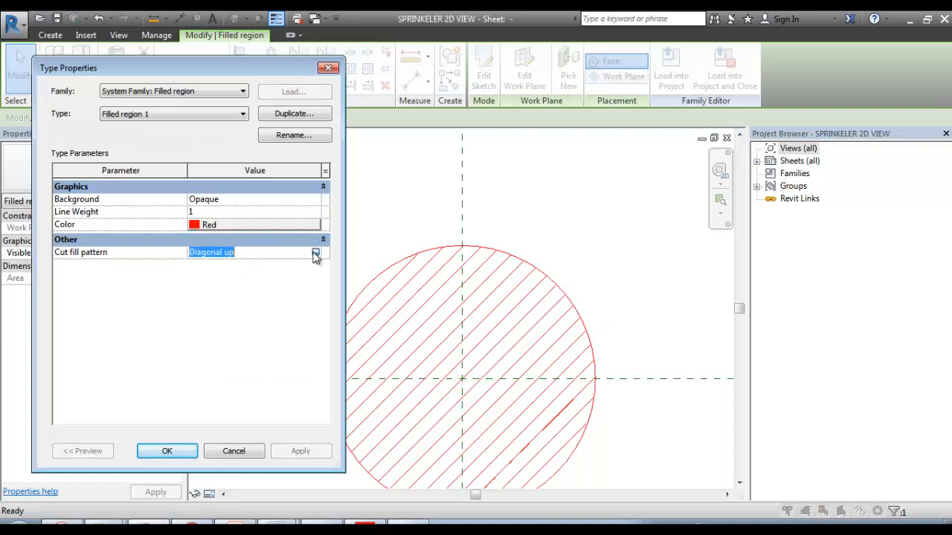
left_click(315, 253)
left_click(473, 276)
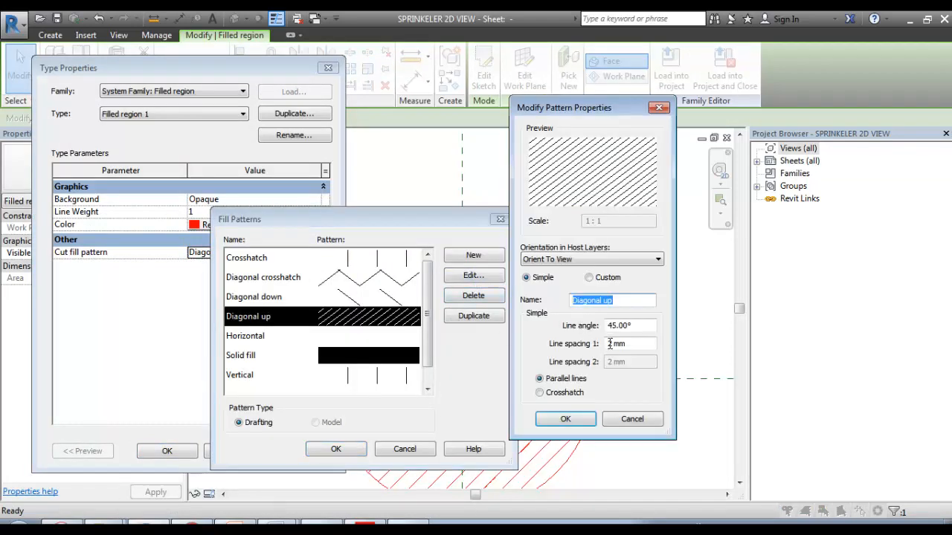
left_click_drag(632, 344, 579, 344)
type("5")
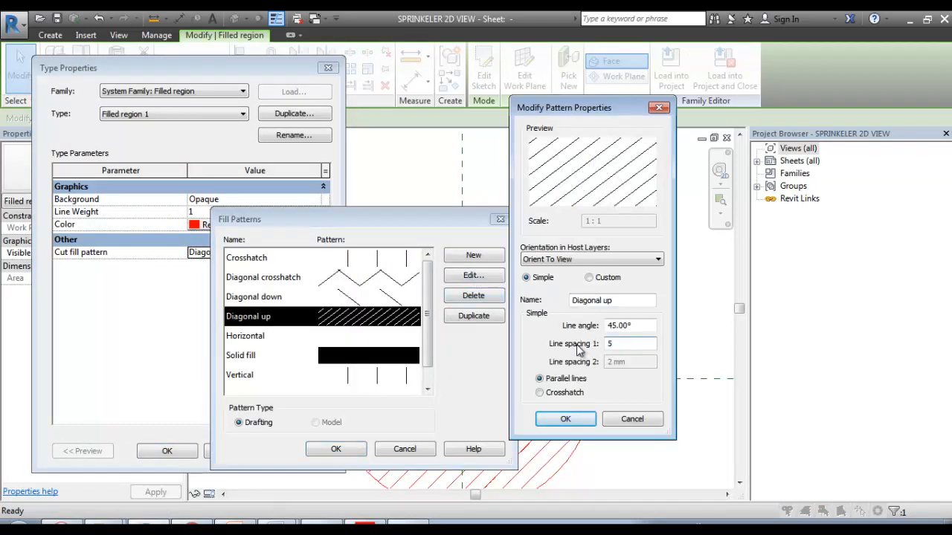
left_click(565, 419)
left_click(336, 449)
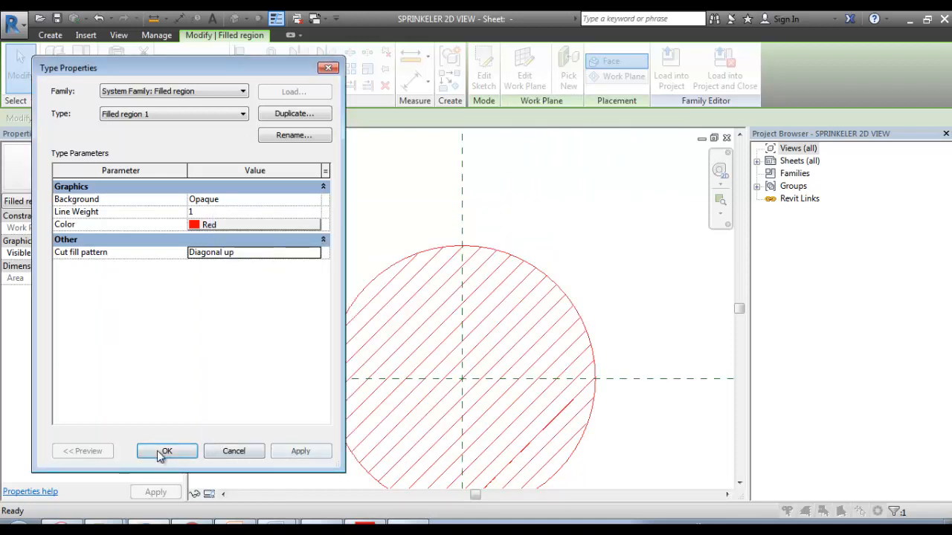
left_click(166, 451)
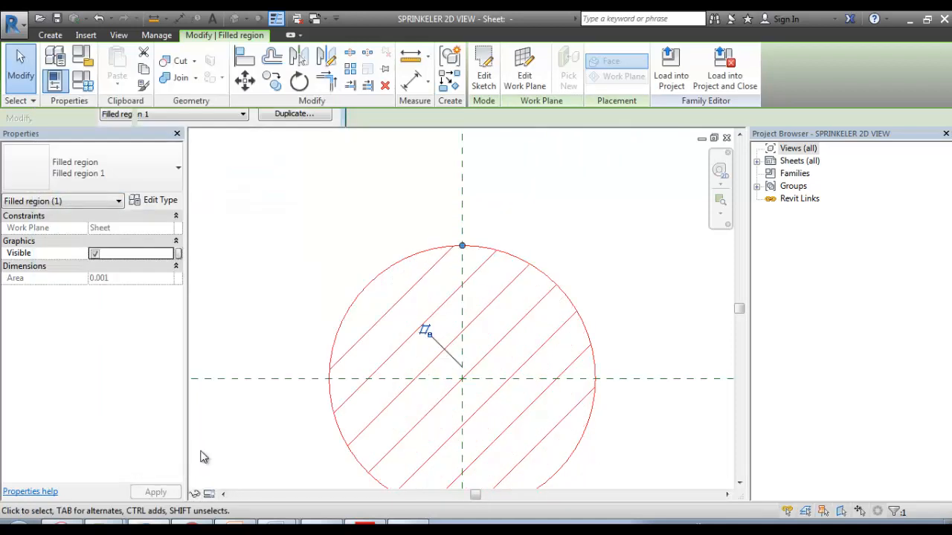
Load the edited symbol family into Sprinkler_Upright.rfa only, not Project4, overwriting the existing version and its parameter values
left_click(671, 84)
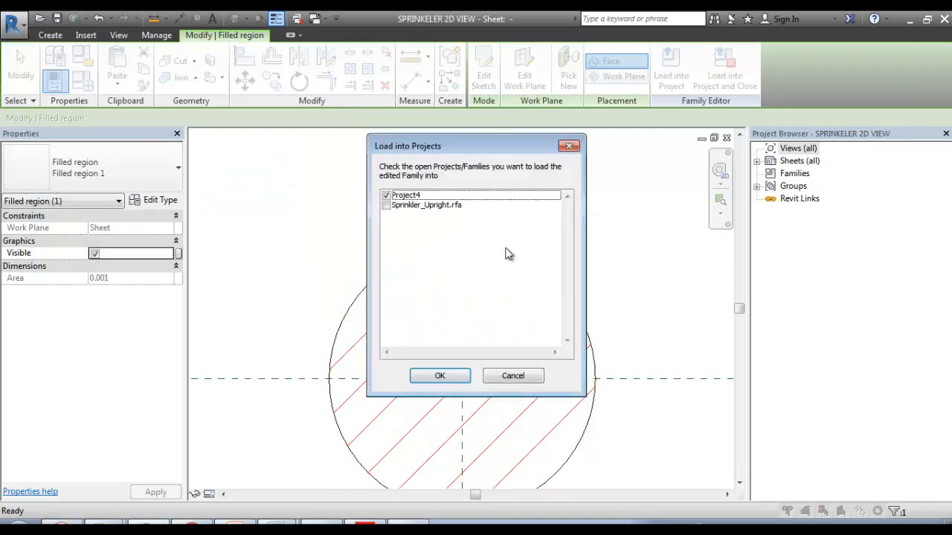
left_click(409, 207)
left_click(404, 196)
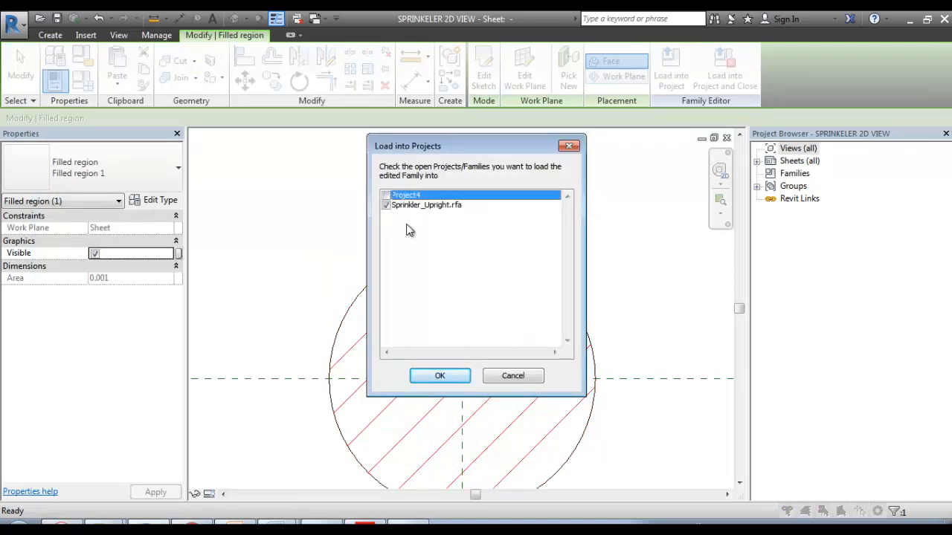
left_click(441, 376)
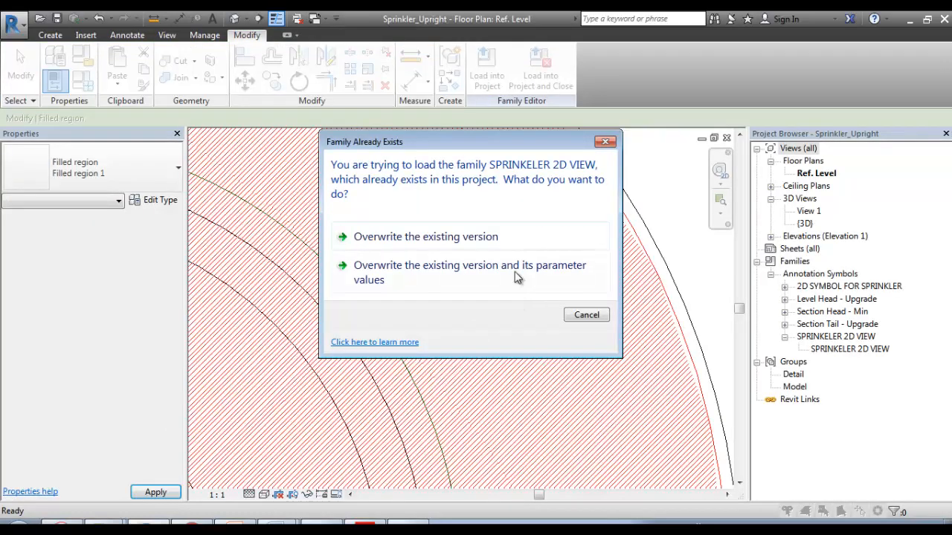
left_click(519, 276)
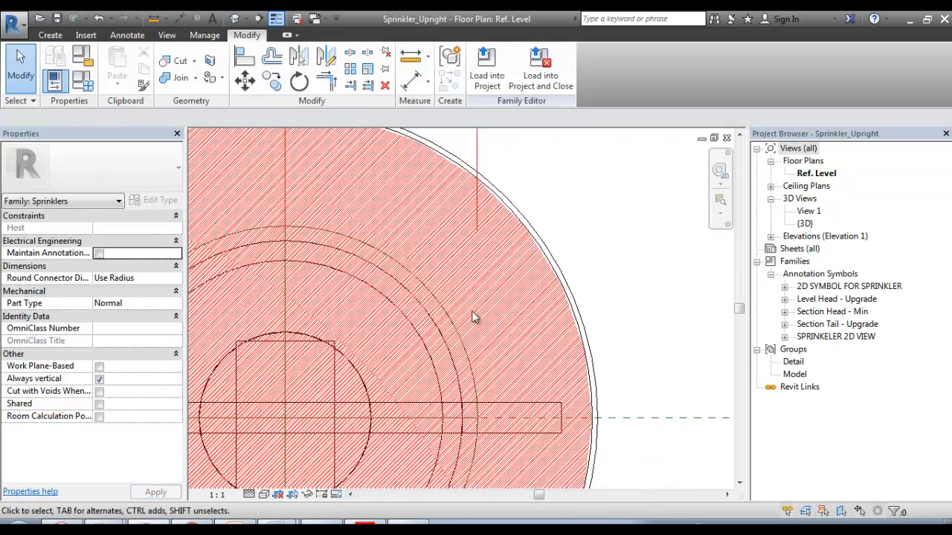
Examine the reloaded symbol's hatch and outer circle against the sprinkler's edge in the Ref. Level plan
scroll(573, 253, "down", 2)
middle_click_drag(472, 359, 474, 349)
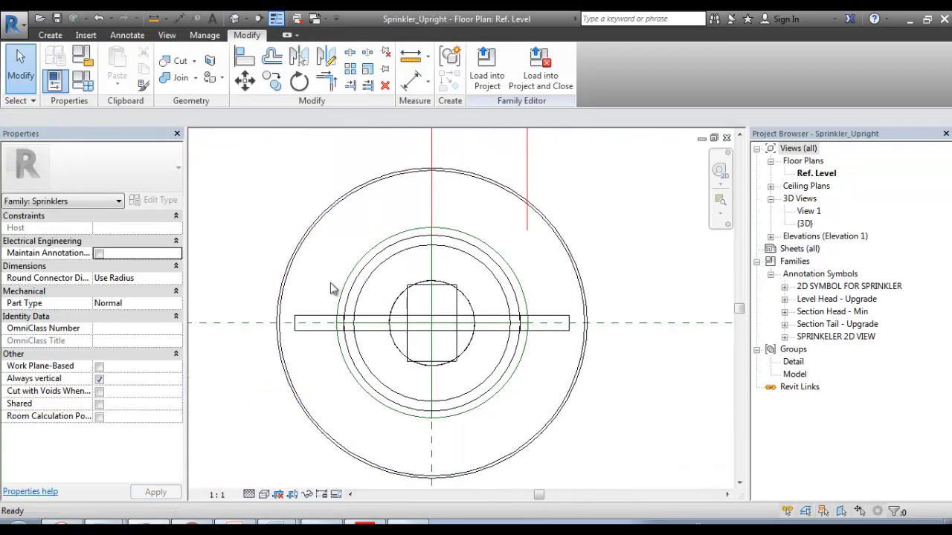
scroll(332, 289, "up", 5)
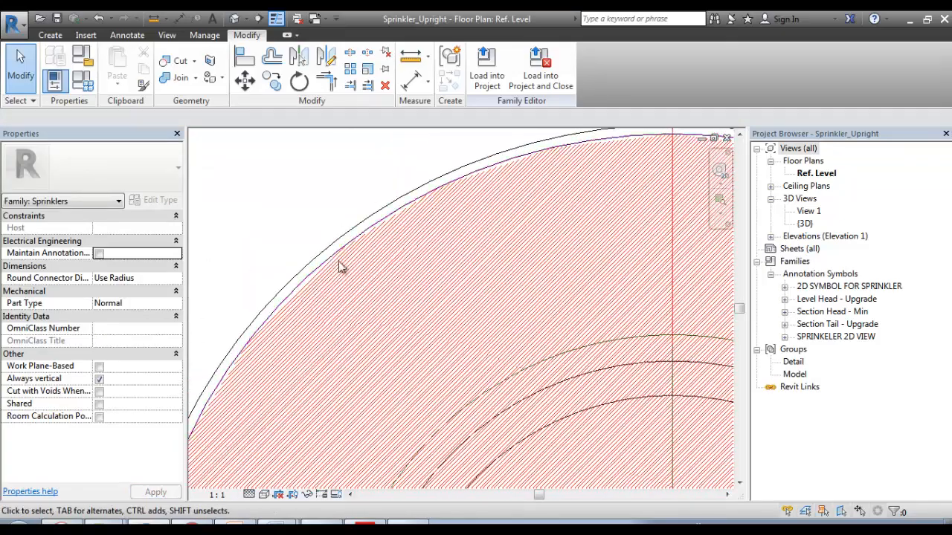
scroll(395, 234, "down", 5)
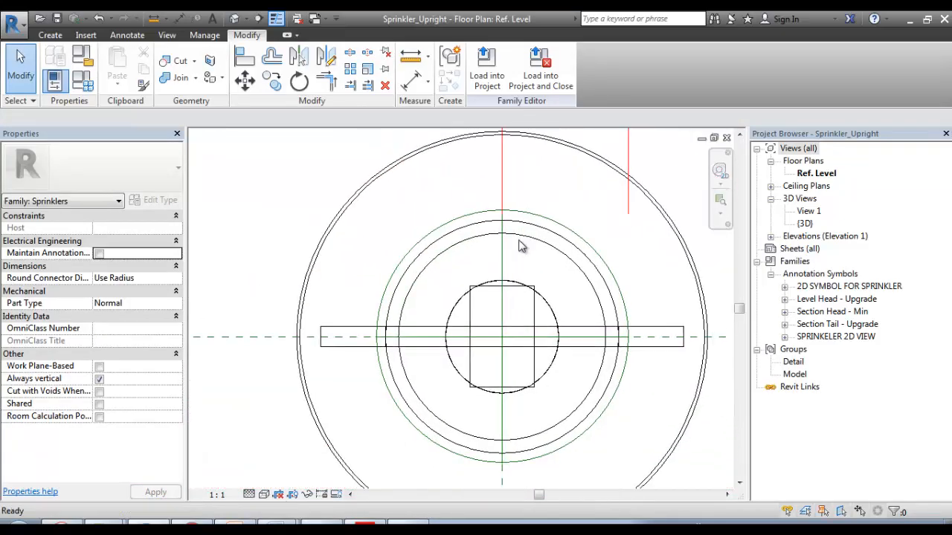
scroll(616, 183, "down", 4)
scroll(563, 223, "up", 3)
middle_click_drag(565, 243, 450, 350)
scroll(506, 261, "down", 3)
middle_click_drag(490, 322, 502, 250)
scroll(399, 382, "up", 4)
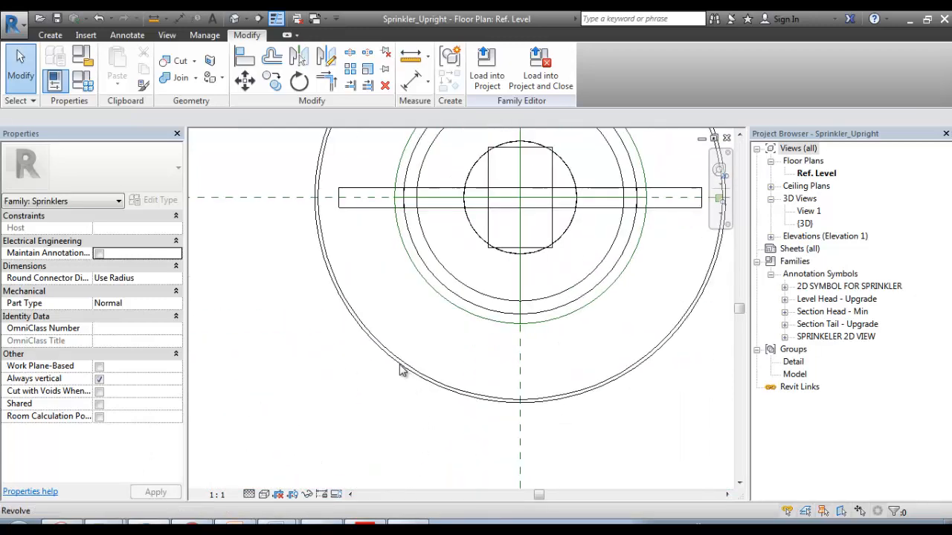
scroll(399, 369, "up", 3)
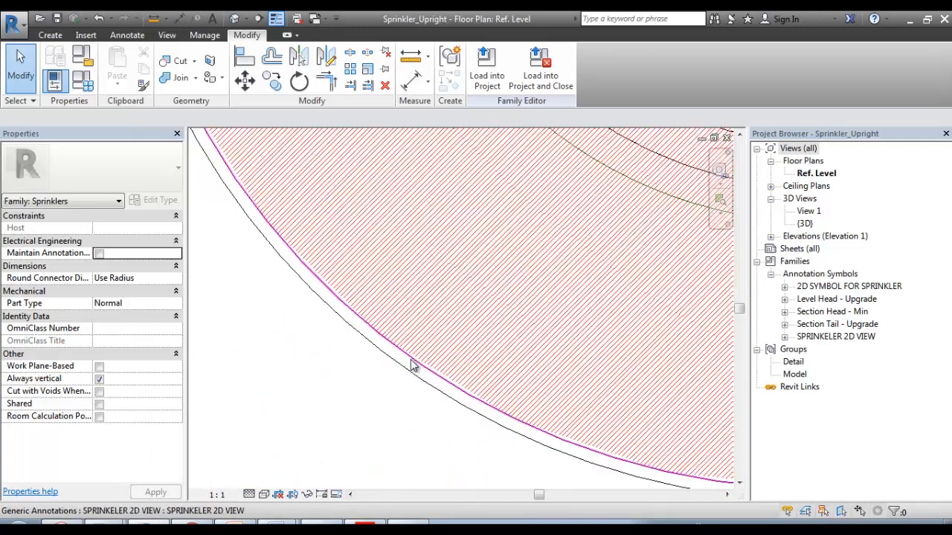
left_click(413, 366)
scroll(410, 361, "down", 2)
mouse_move(410, 362)
middle_mouse_down()
mouse_move(410, 424)
mouse_move(403, 412)
middle_mouse_up()
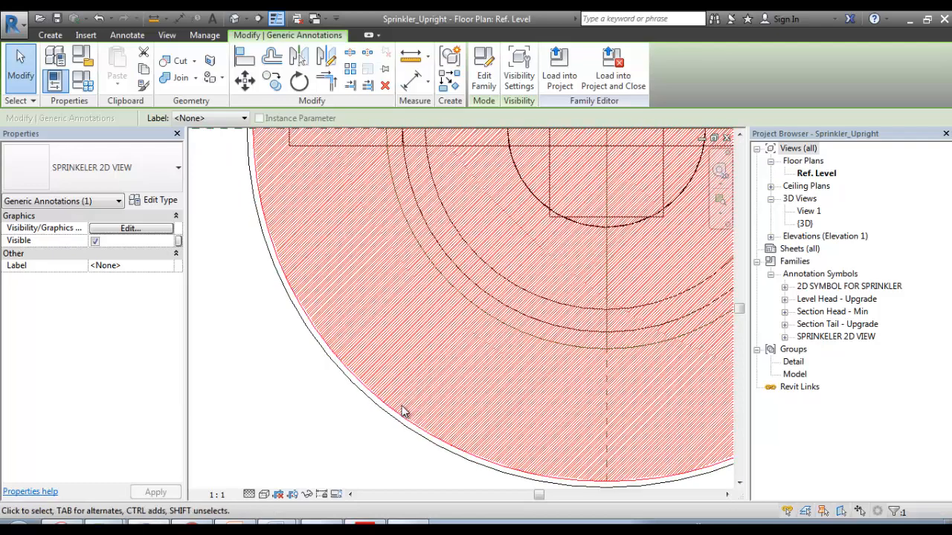
Switch to TUTORIAL 11.pdf in Adobe Reader, review its steps 1 to 5 through the 2D and 3D visibility settings, and return to Revit
left_click(366, 524)
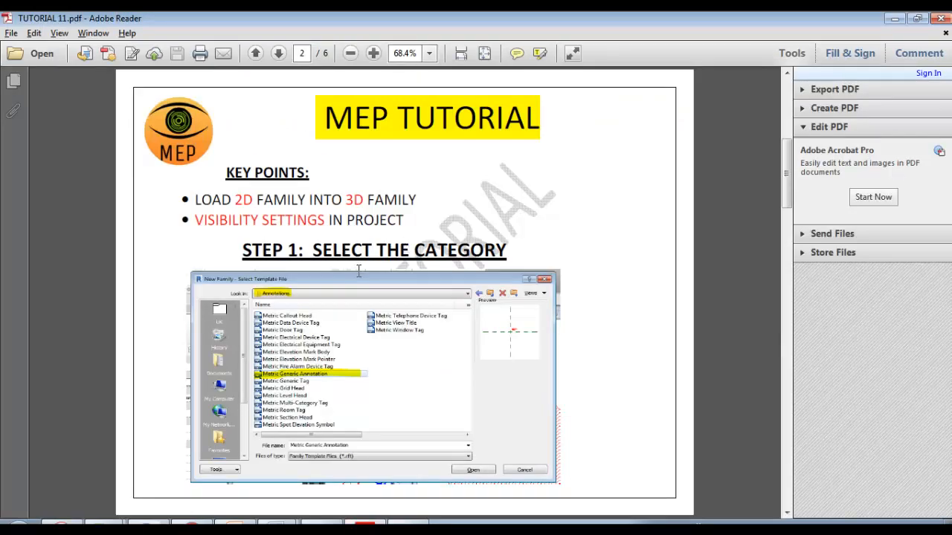
scroll(359, 281, "down", 2)
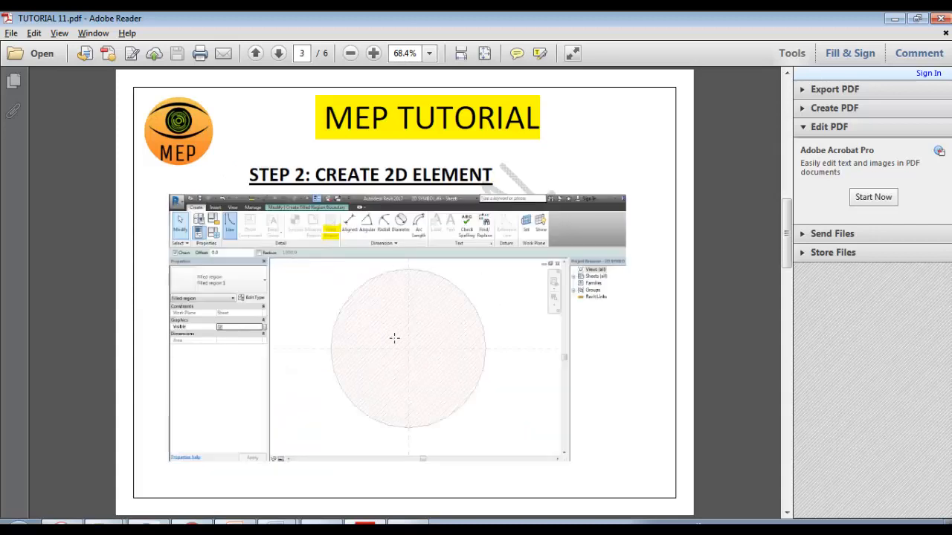
scroll(394, 339, "down", 2)
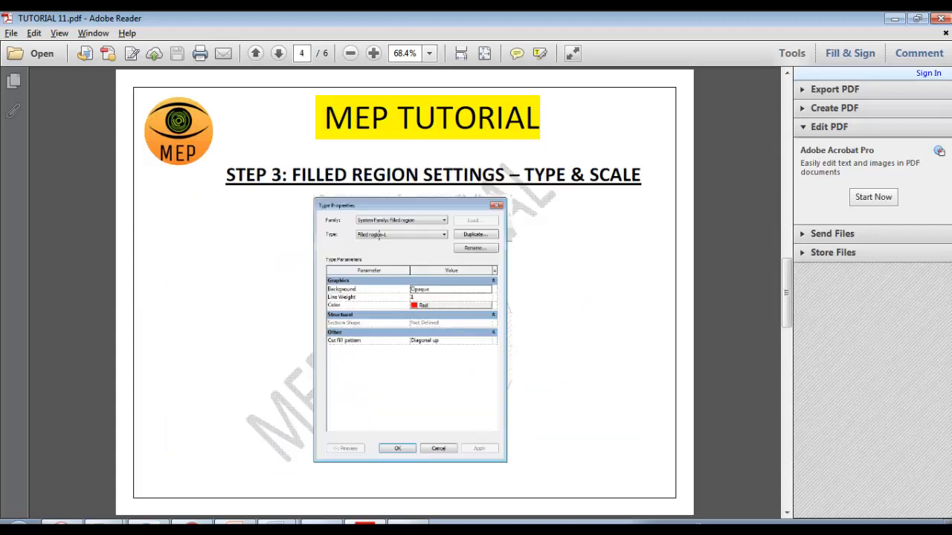
scroll(428, 354, "down", 2)
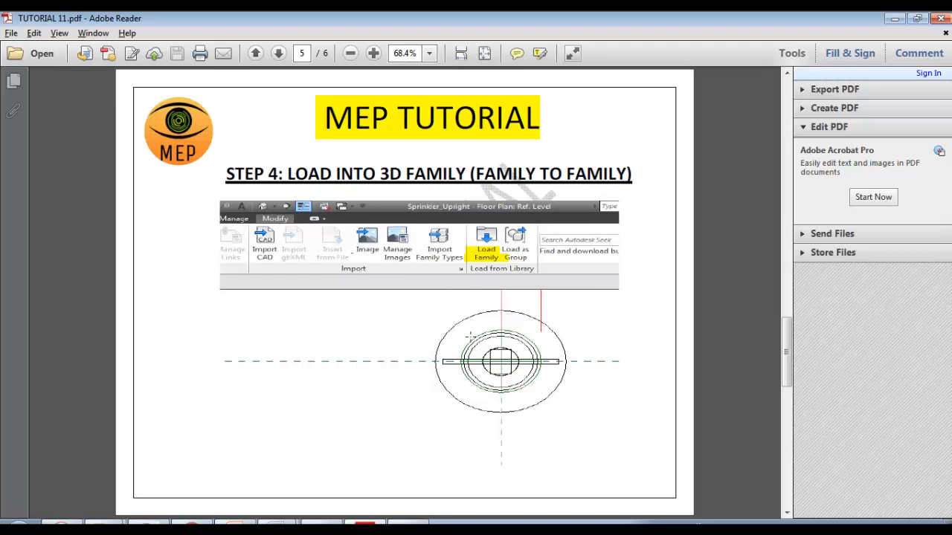
scroll(405, 292, "down", 2)
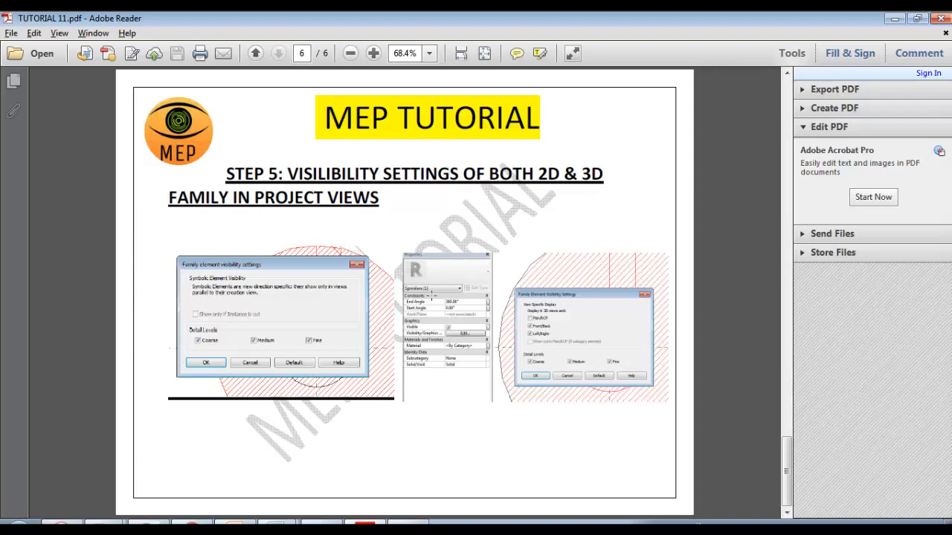
key("alt+Tab")
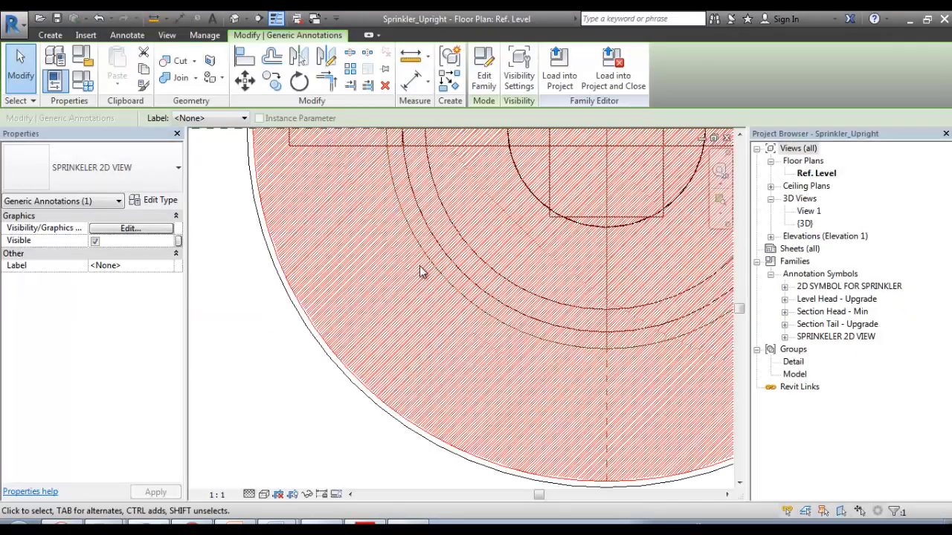
Review the SPRINKELER 2D VIEW symbol's family element visibility settings and the Ref. Level view's available detail levels without changing them
scroll(420, 265, "down", 2)
scroll(374, 307, "up", 3)
left_click(372, 302)
left_click(377, 300)
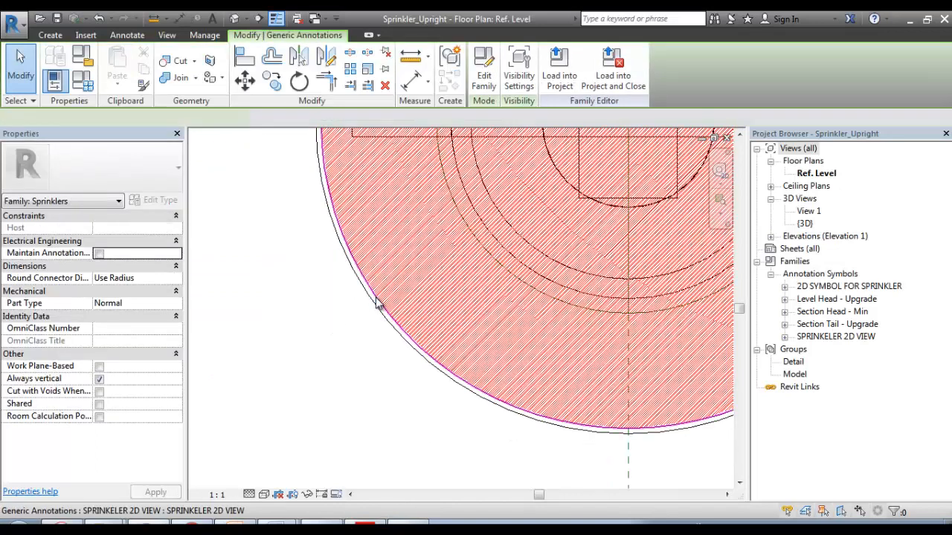
left_click(131, 229)
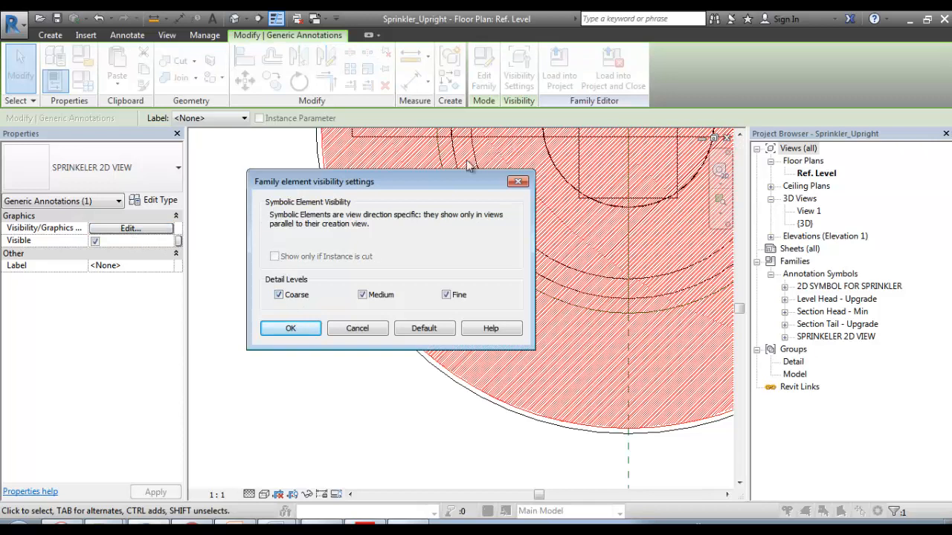
left_click_drag(446, 182, 372, 248)
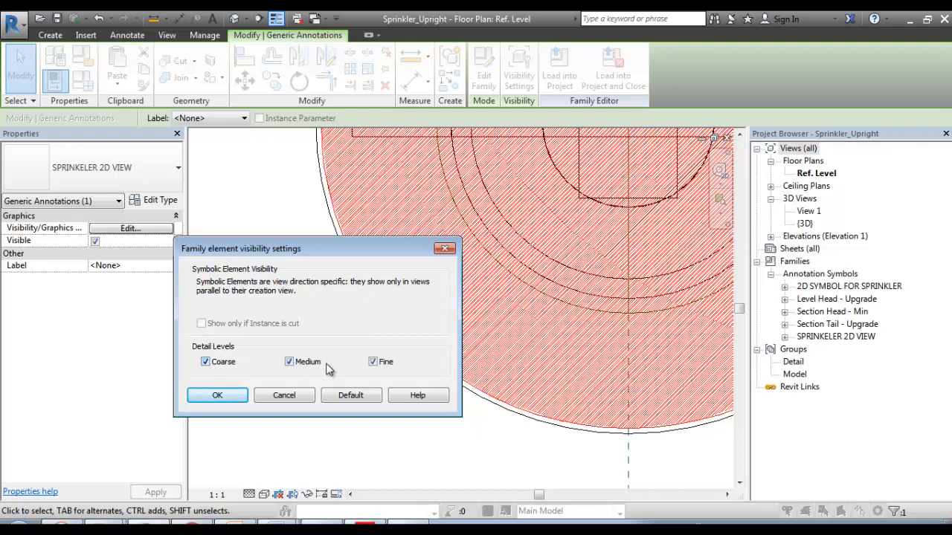
left_click(441, 250)
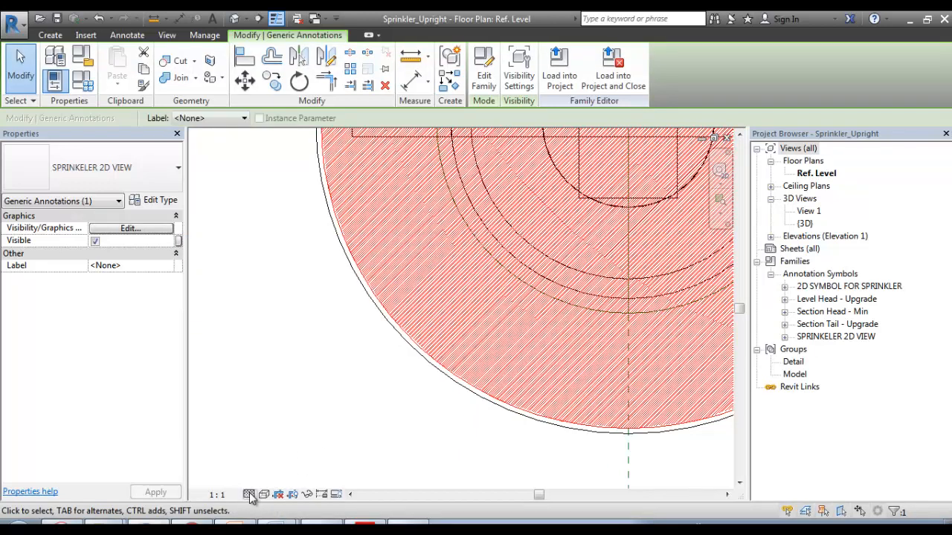
left_click(250, 495)
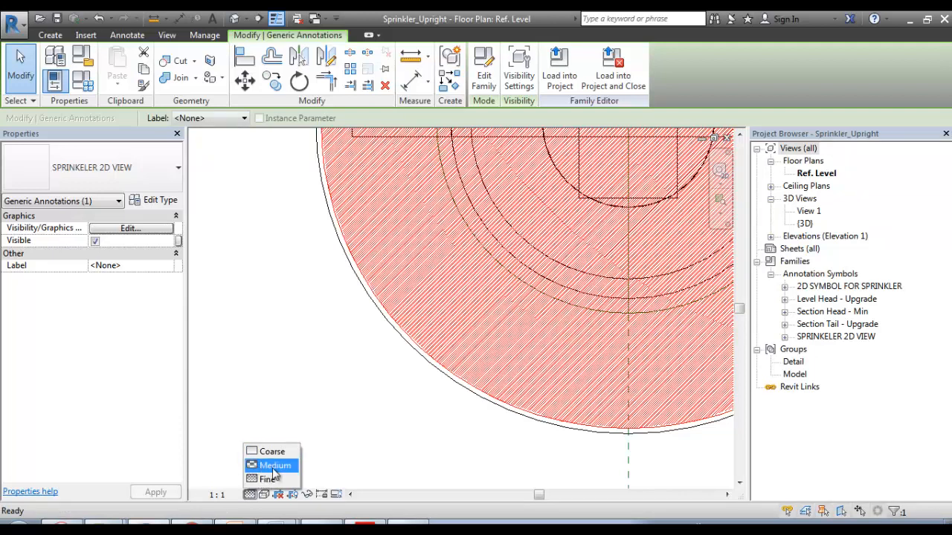
left_click(281, 331)
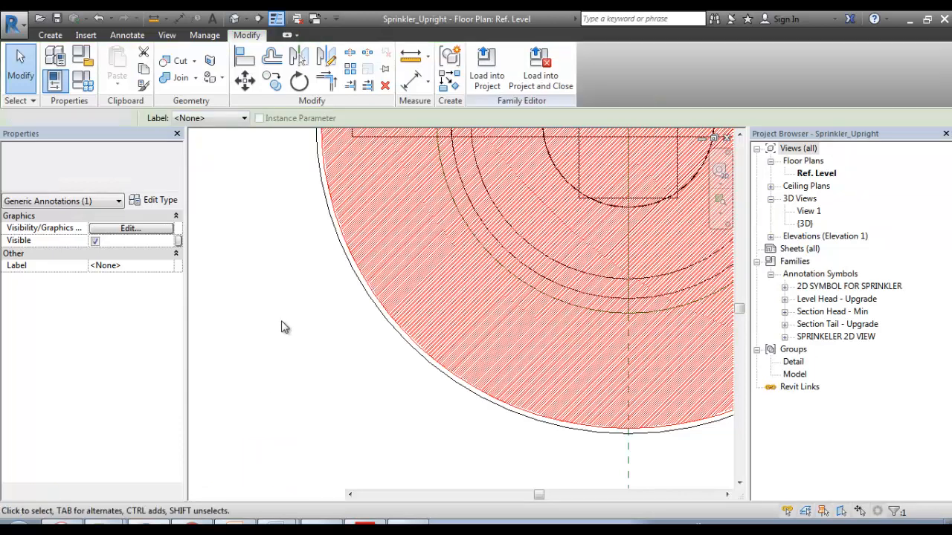
Recheck the 2D symbol's Coarse, Medium and Fine visibility options and leave all three enabled
left_click(347, 269)
left_click(132, 229)
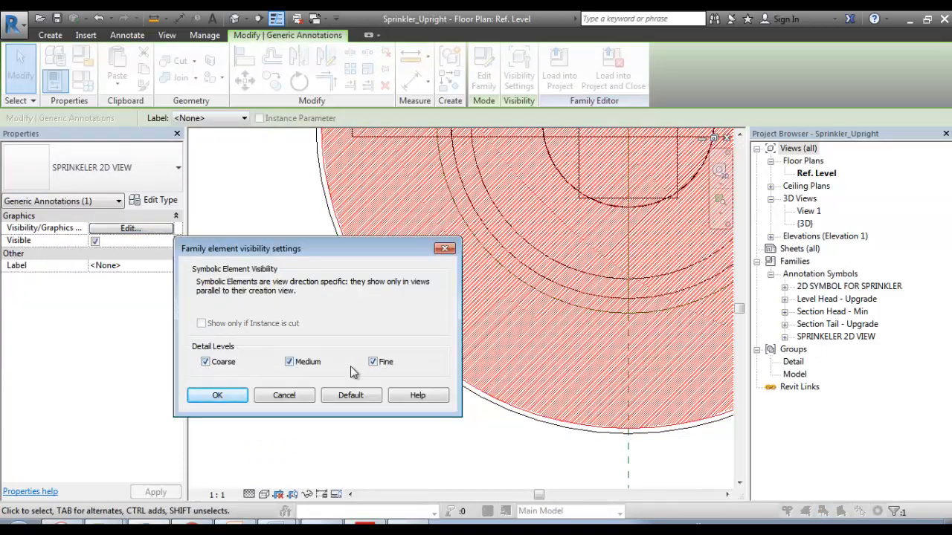
left_click(223, 395)
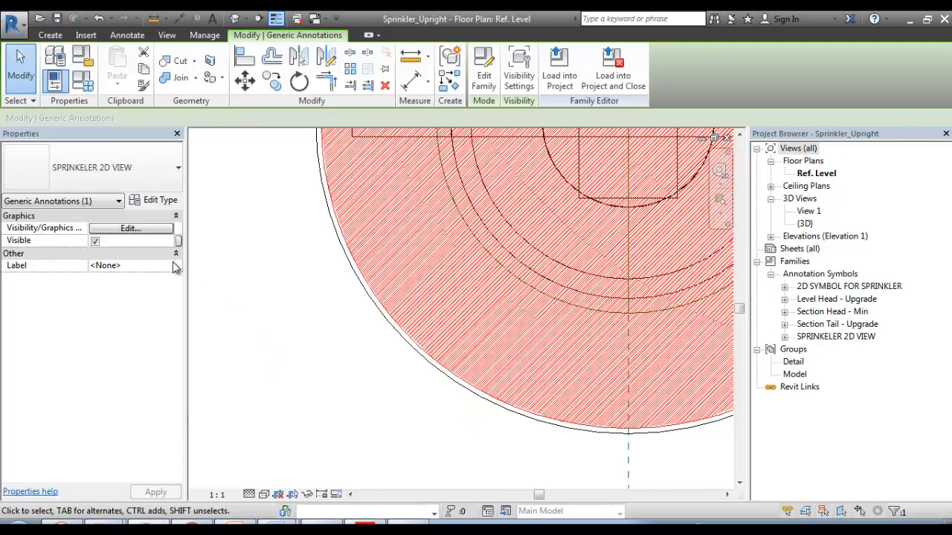
left_click(146, 230)
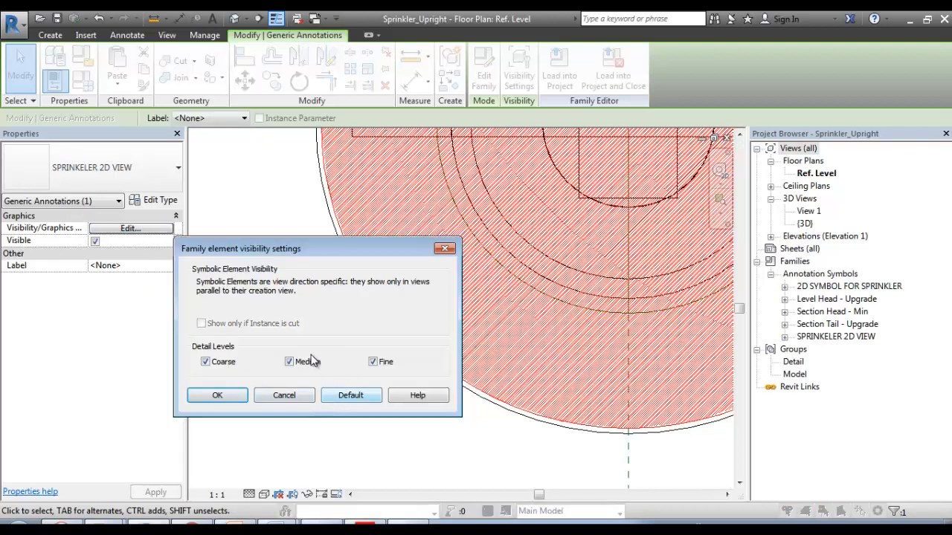
key("Escape")
key("Escape")
scroll(286, 253, "down", 2)
scroll(279, 245, "up", 1)
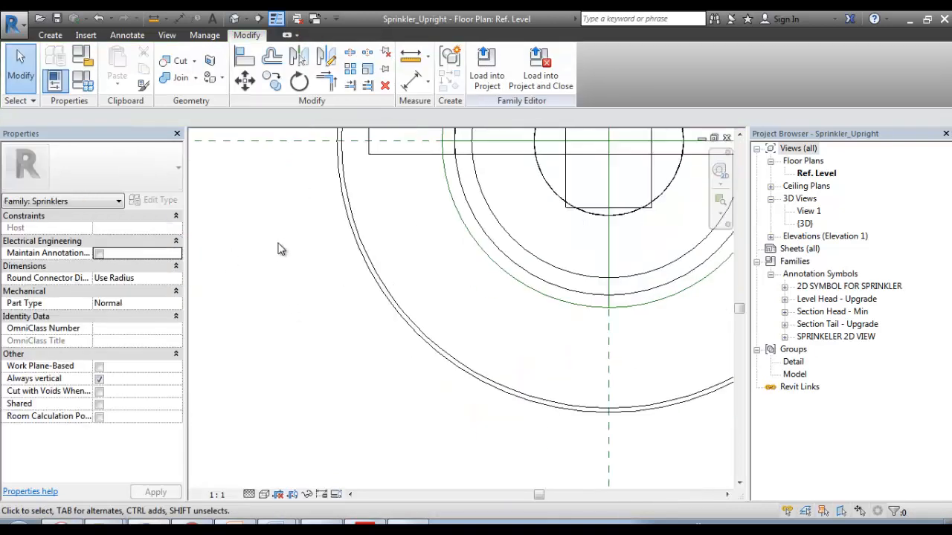
left_click(349, 212)
scroll(141, 268, "up", 1)
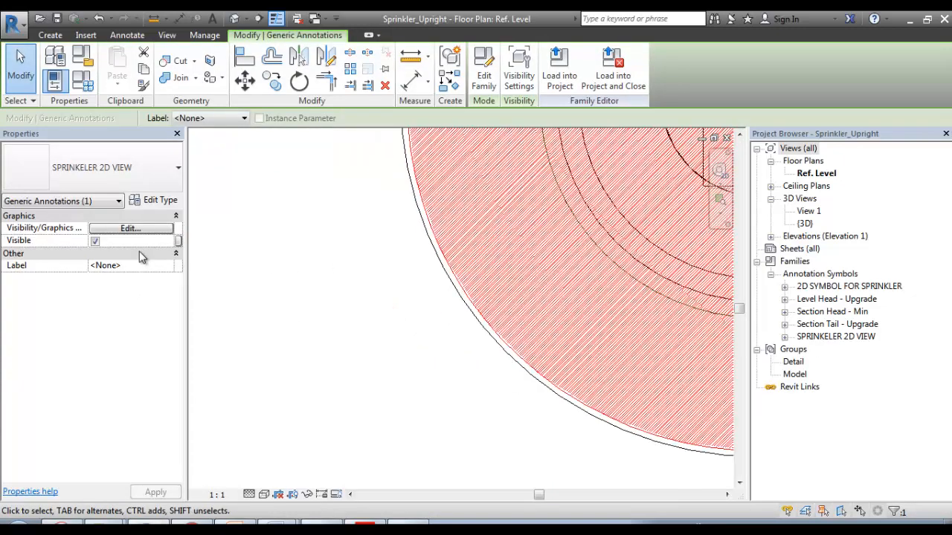
scroll(141, 256, "up", 1)
mouse_move(386, 255)
middle_mouse_down()
mouse_move(414, 300)
mouse_move(398, 290)
middle_mouse_up()
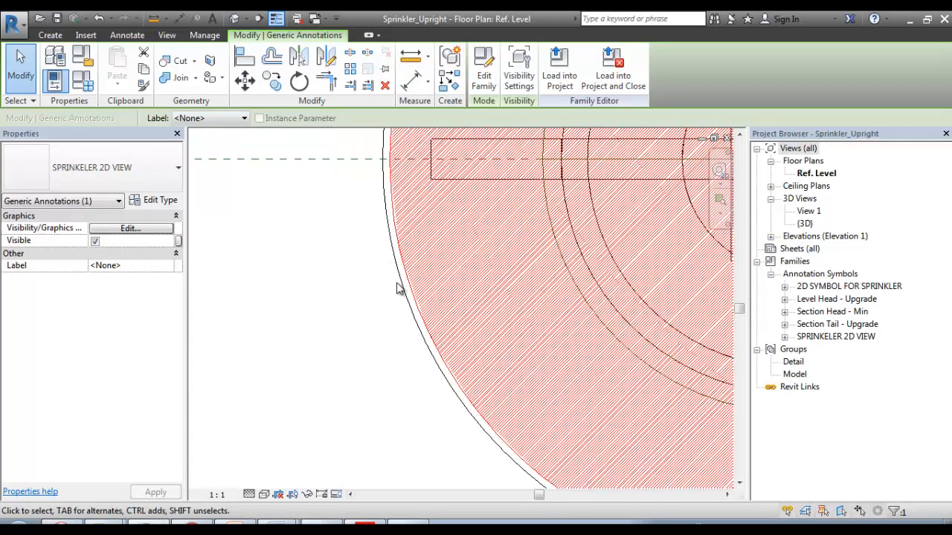
scroll(306, 281, "down", 4)
left_click(311, 285)
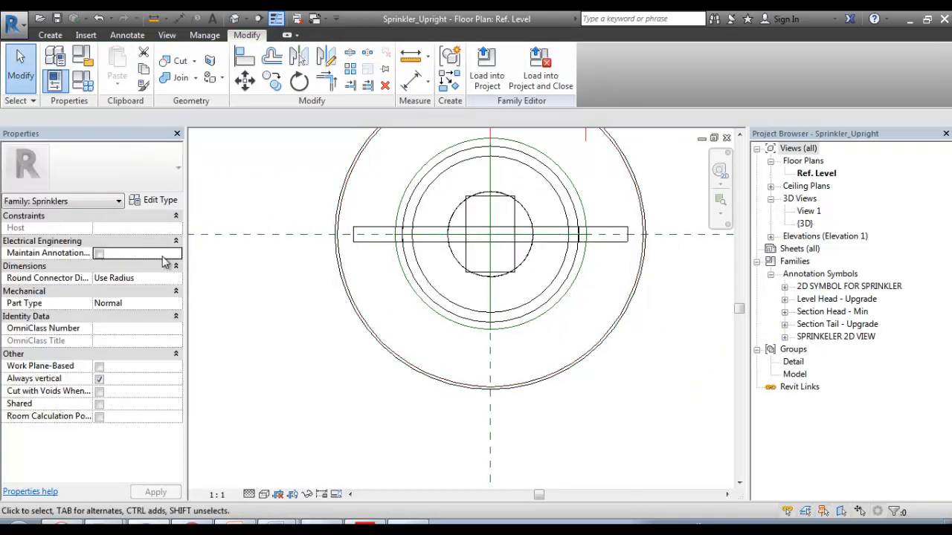
middle_click_drag(311, 262, 283, 382)
scroll(417, 199, "up", 2)
middle_click_drag(461, 310, 430, 144)
left_click(437, 244)
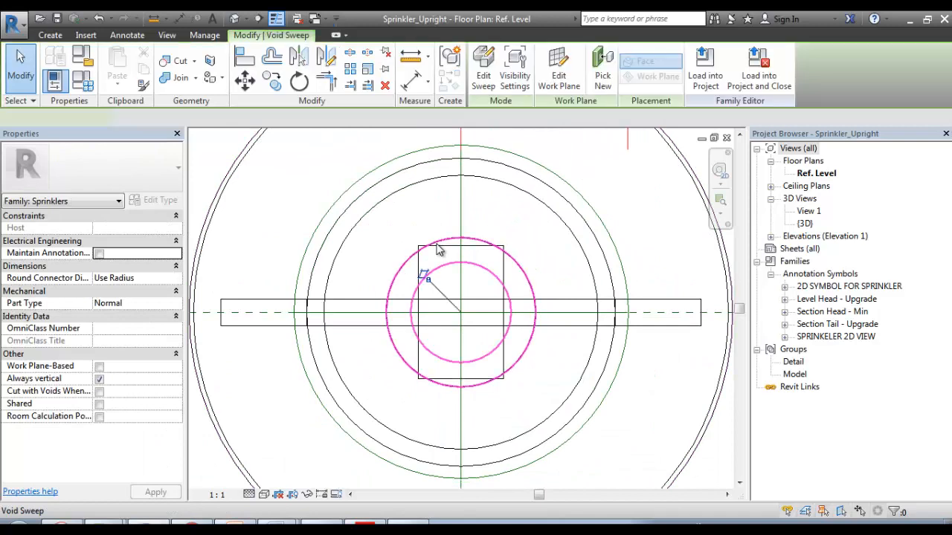
scroll(439, 203, "down", 2)
left_click(432, 196)
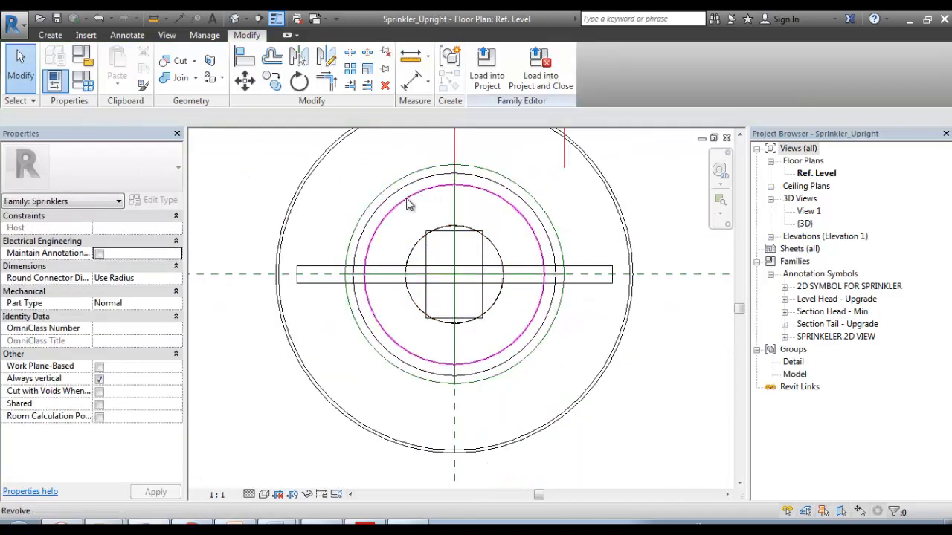
Turn off Plan/RCP display for the sprinkler's inner circular revolve, keeping Front/Back, Left/Right and all detail levels enabled
left_click(407, 204)
scroll(408, 203, "down", 2)
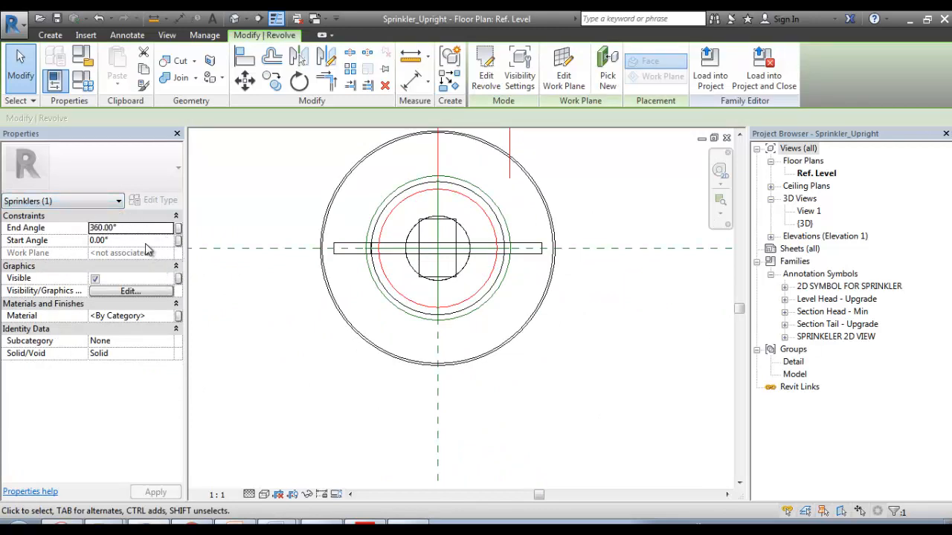
scroll(354, 189, "up", 1)
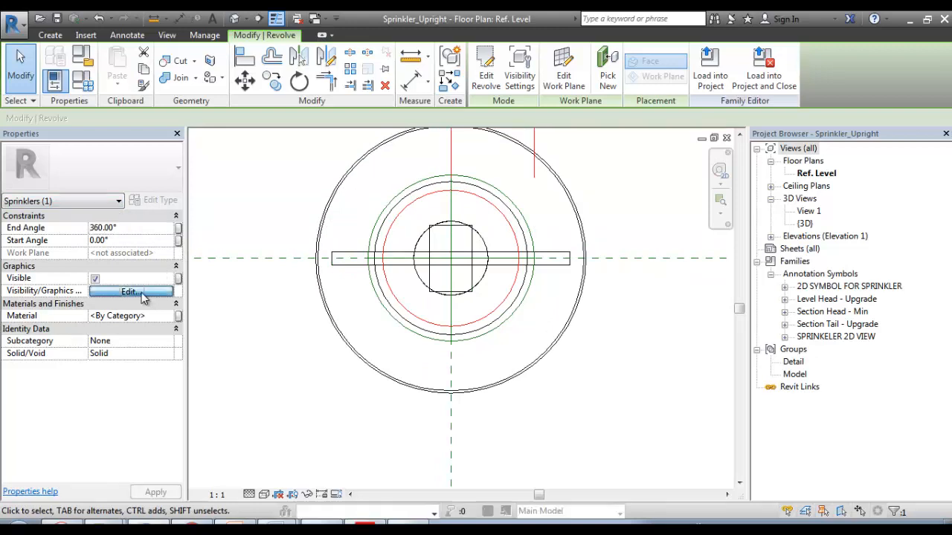
left_click(142, 294)
left_click_drag(327, 218, 510, 308)
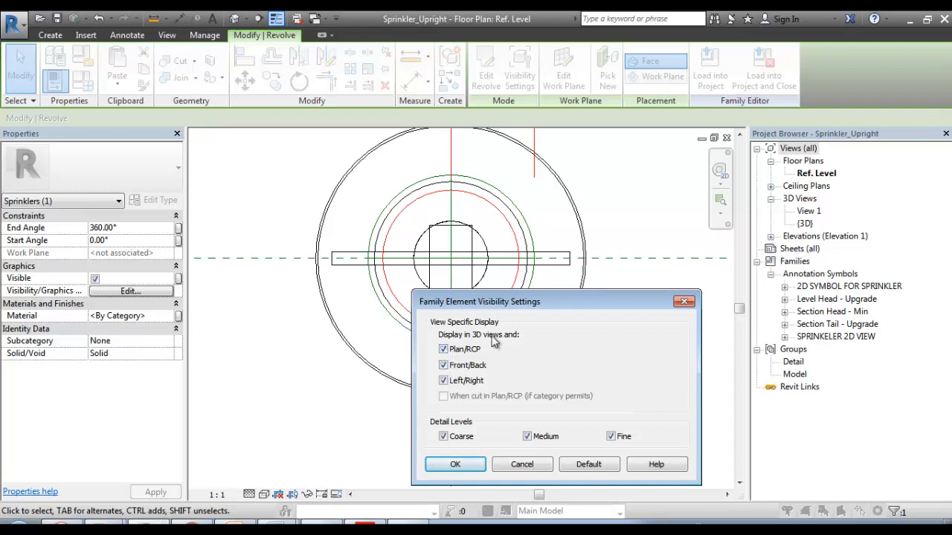
left_click(470, 351)
left_click_drag(541, 301, 497, 261)
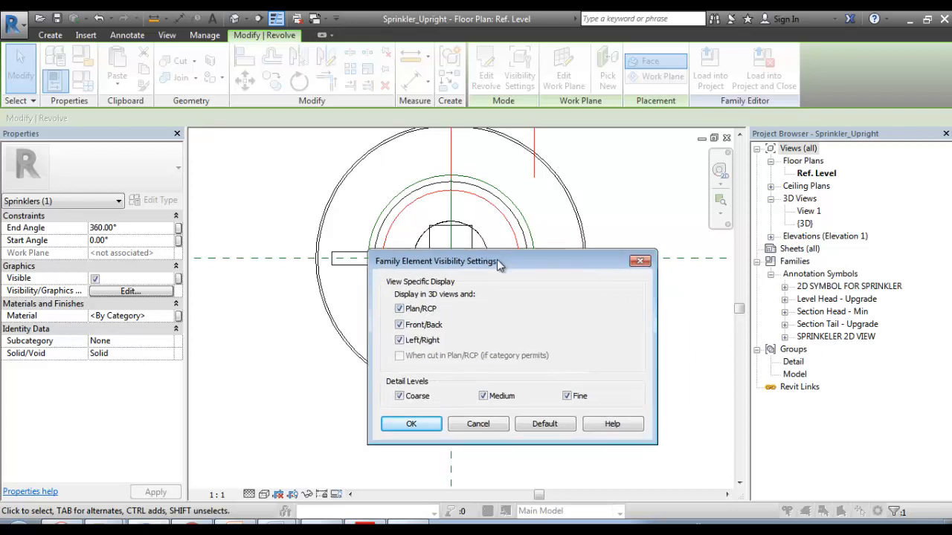
left_click(400, 309)
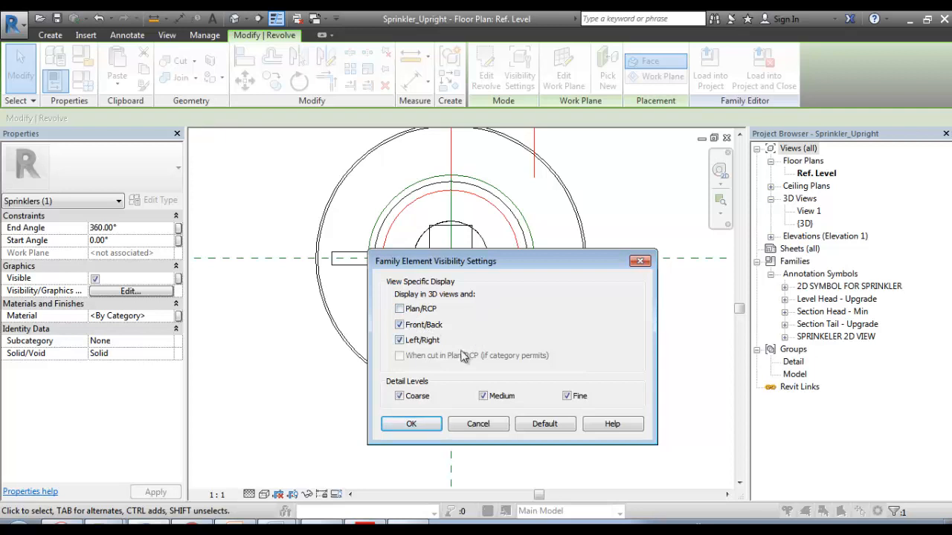
left_click(412, 424)
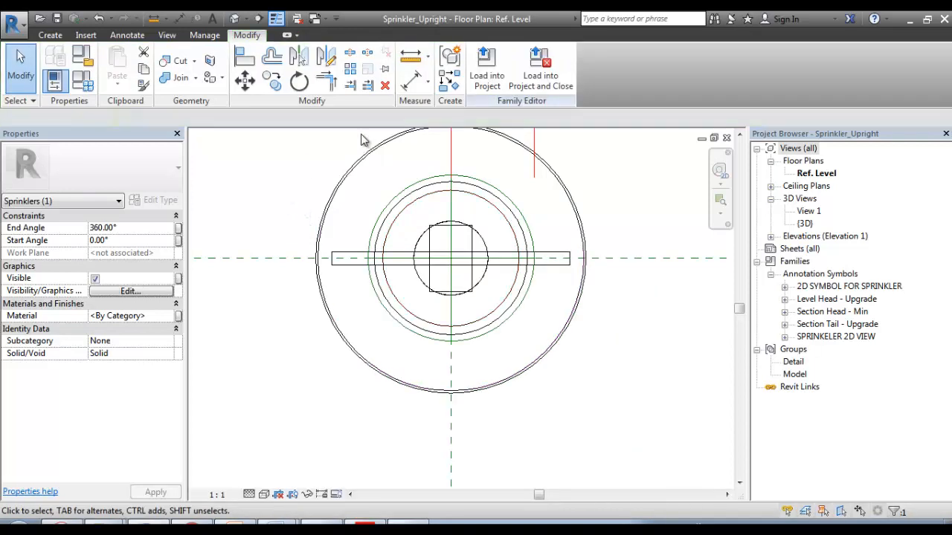
Load the edited Sprinkler_Upright family into Project4 only, overwriting the existing version and its parameter values
left_click(361, 140)
scroll(510, 240, "up", 3)
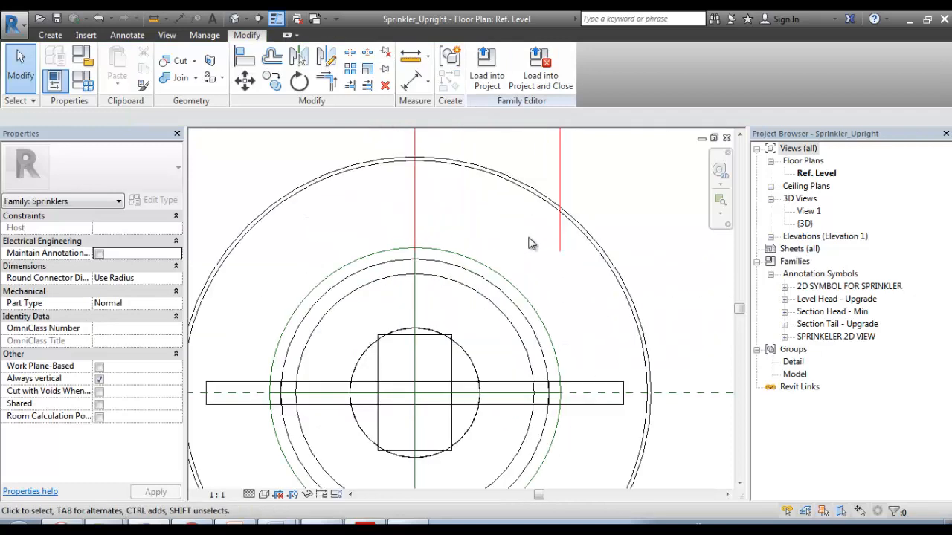
scroll(531, 243, "up", 2)
left_click(486, 68)
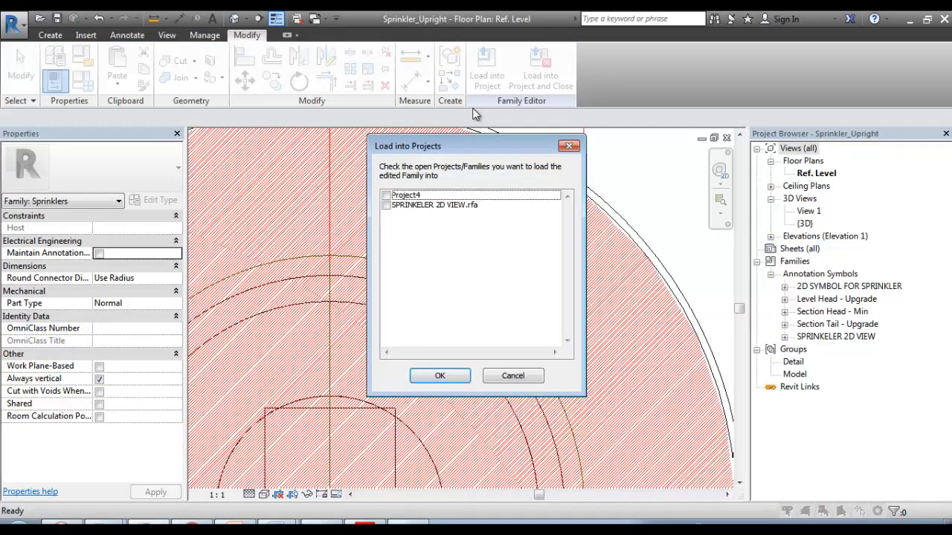
left_click(386, 195)
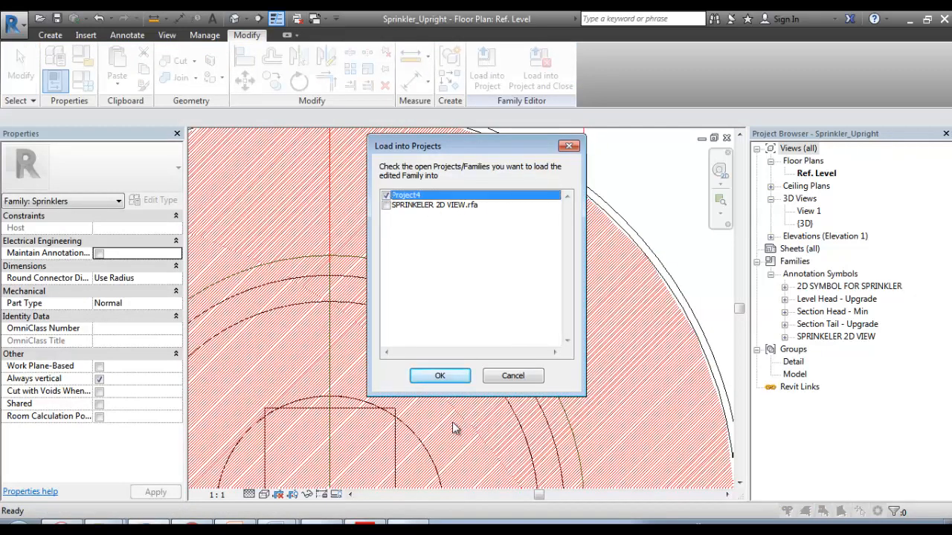
left_click(440, 376)
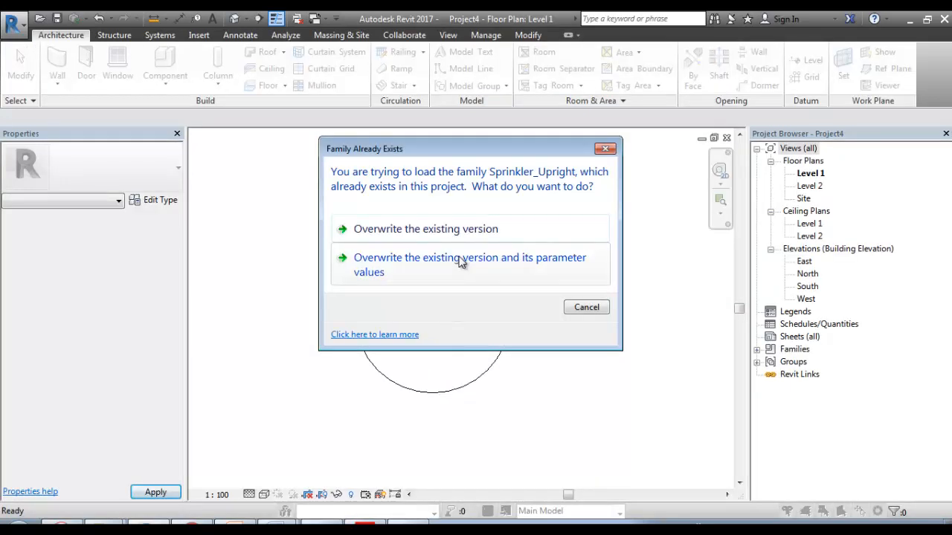
left_click(500, 268)
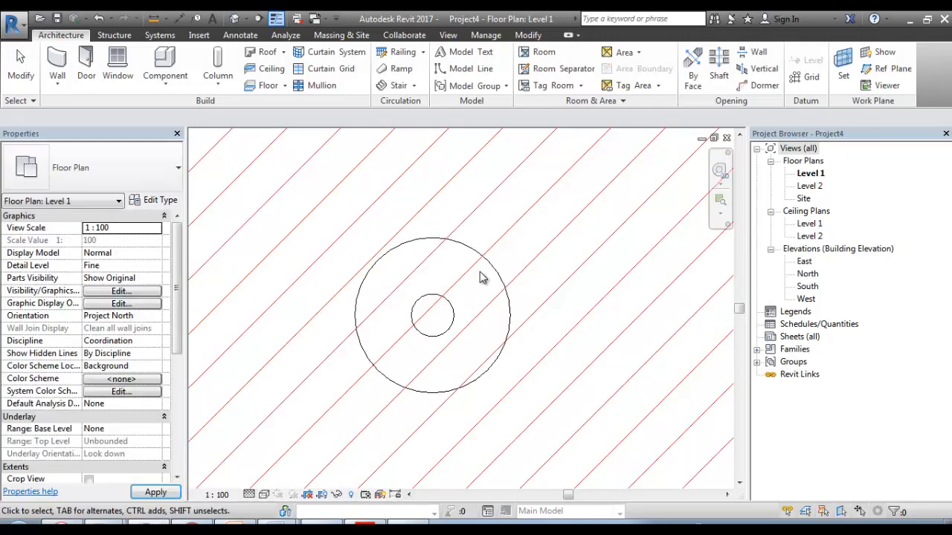
Set the Level 1 floor plan's view scale to 1:1 and inspect the placed sprinkler's outer edge
scroll(484, 274, "down", 5)
left_click(218, 496)
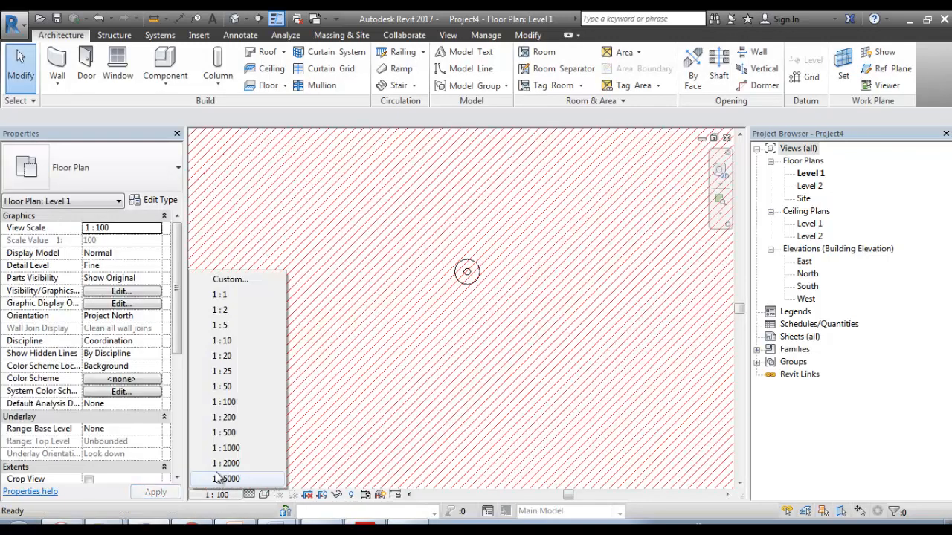
left_click(223, 296)
scroll(499, 270, "up", 5)
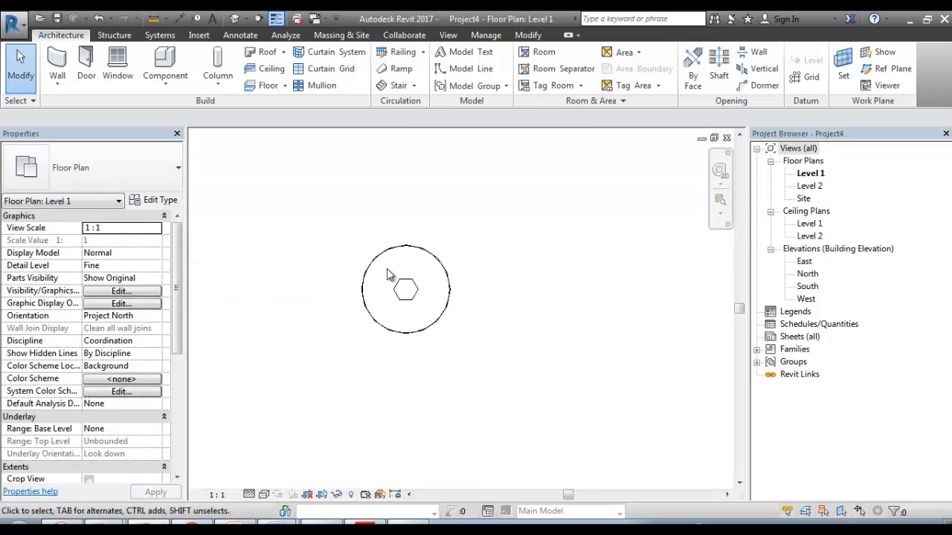
left_click(439, 223)
left_click(462, 249)
scroll(462, 246, "up", 6)
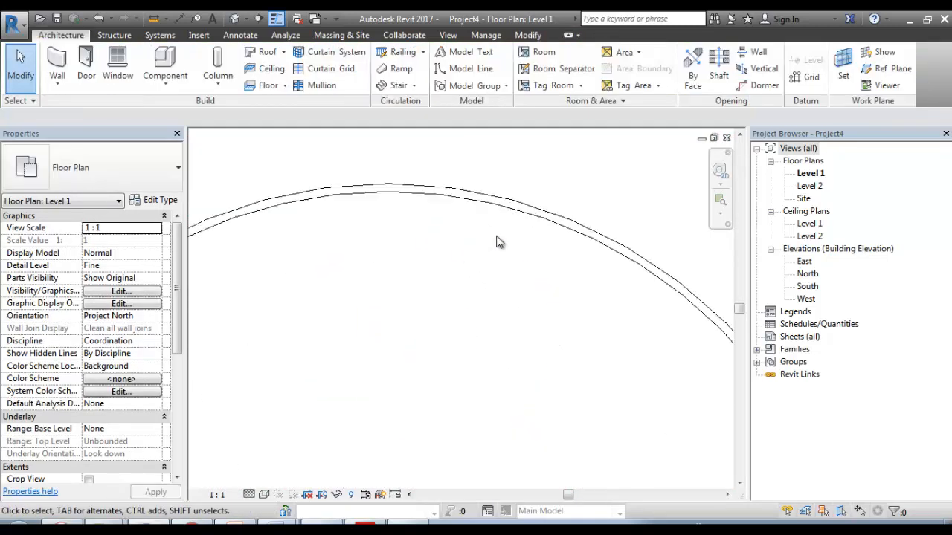
Examine how the placed sprinkler's outer rings, hatch fill and inner circle display in the Level 1 floor plan
scroll(536, 206, "down", 3)
scroll(535, 211, "up", 3)
scroll(538, 216, "down", 4)
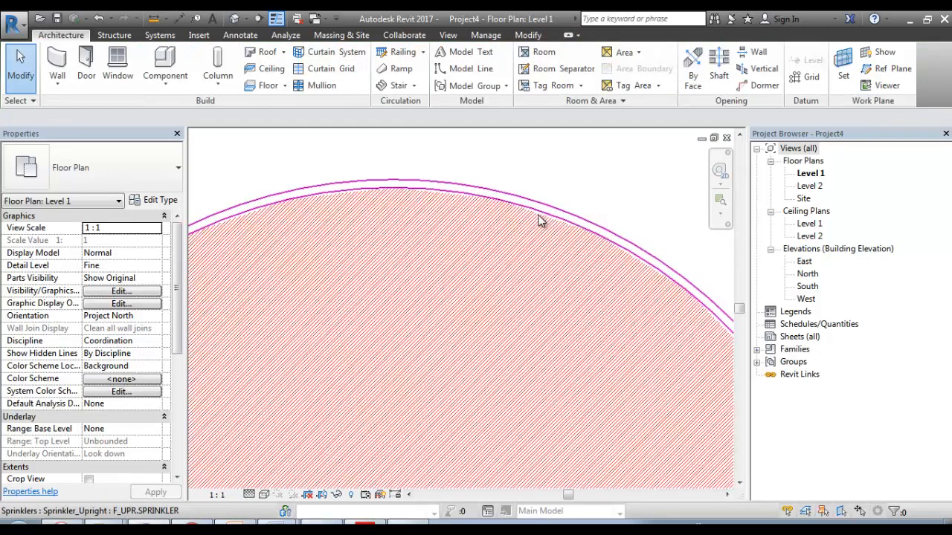
middle_click_drag(544, 226, 555, 166)
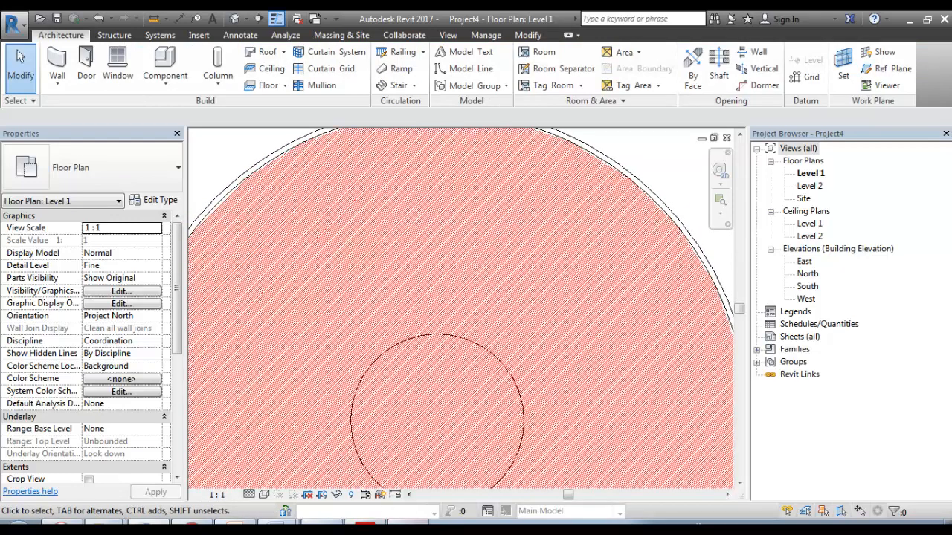
left_click(411, 523)
left_click(891, 476)
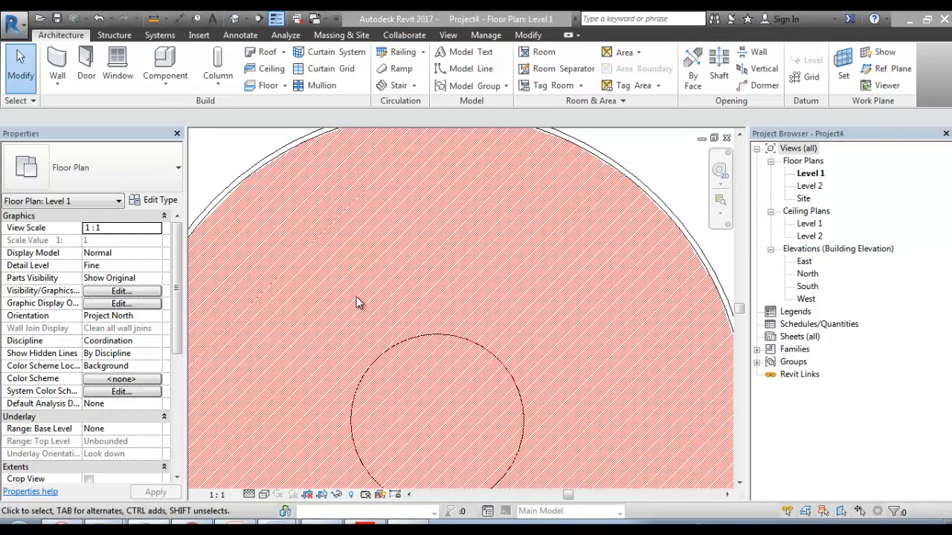
middle_click(459, 331)
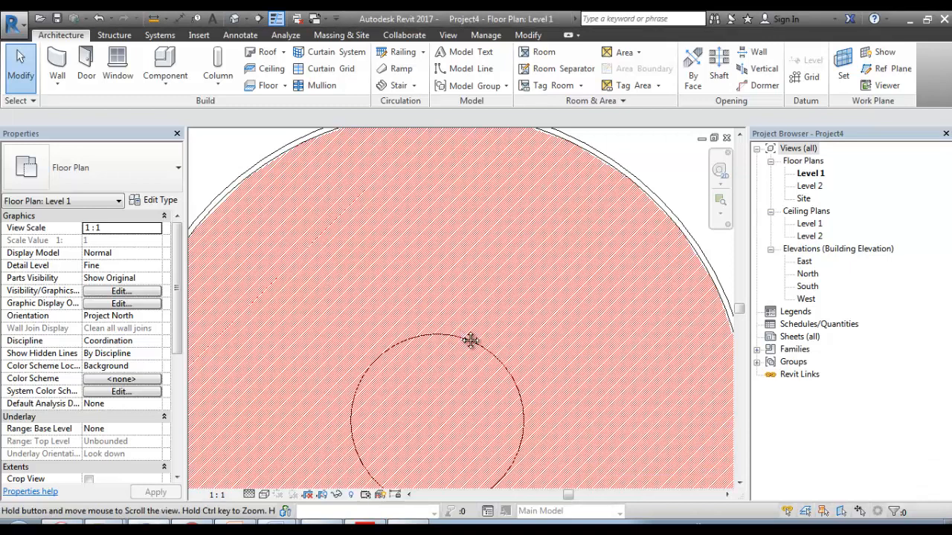
scroll(460, 330, "down", 2)
middle_click_drag(460, 331, 462, 313)
Select the placed sprinkler to check its double outer edge, clear the selection and review its inner circle
scroll(508, 221, "up", 3)
scroll(549, 212, "up", 2)
mouse_move(549, 215)
middle_mouse_down()
mouse_move(528, 276)
mouse_move(465, 343)
middle_mouse_up()
left_click(505, 269)
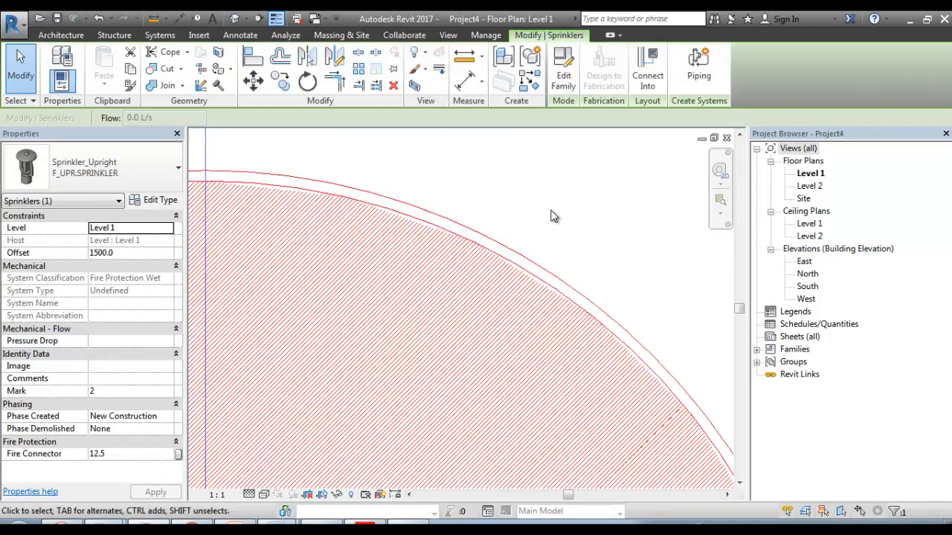
middle_click(354, 310)
middle_click(418, 267)
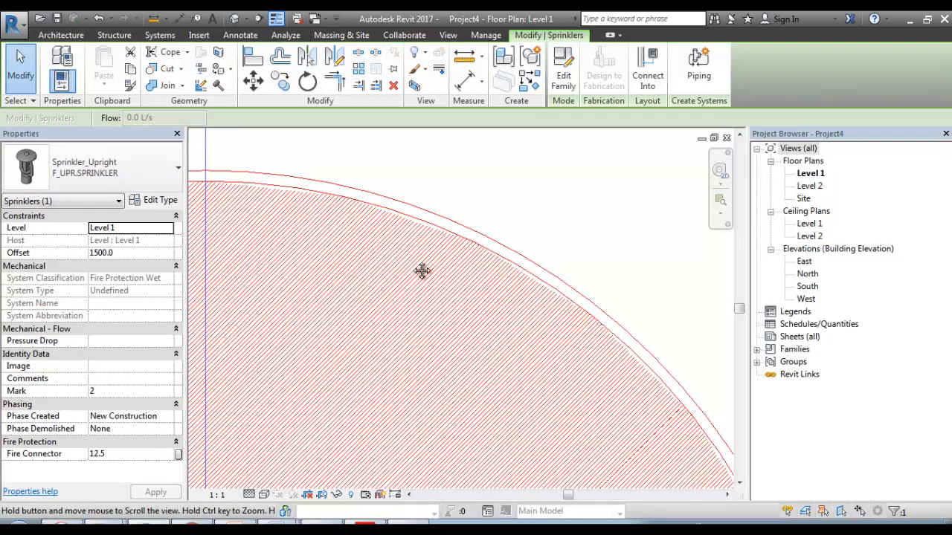
left_click(587, 223)
scroll(588, 222, "down", 3)
middle_click(590, 272)
scroll(582, 260, "up", 1)
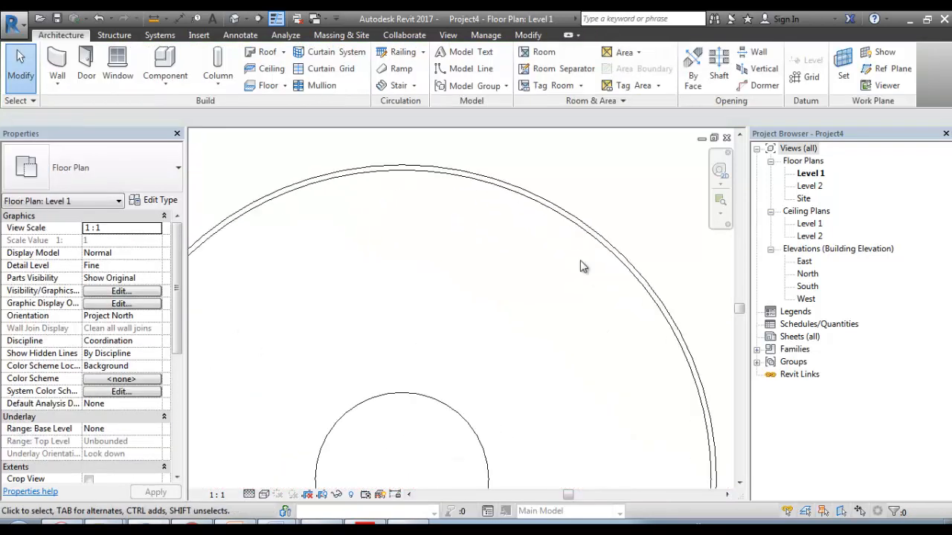
middle_click_drag(580, 260, 601, 195)
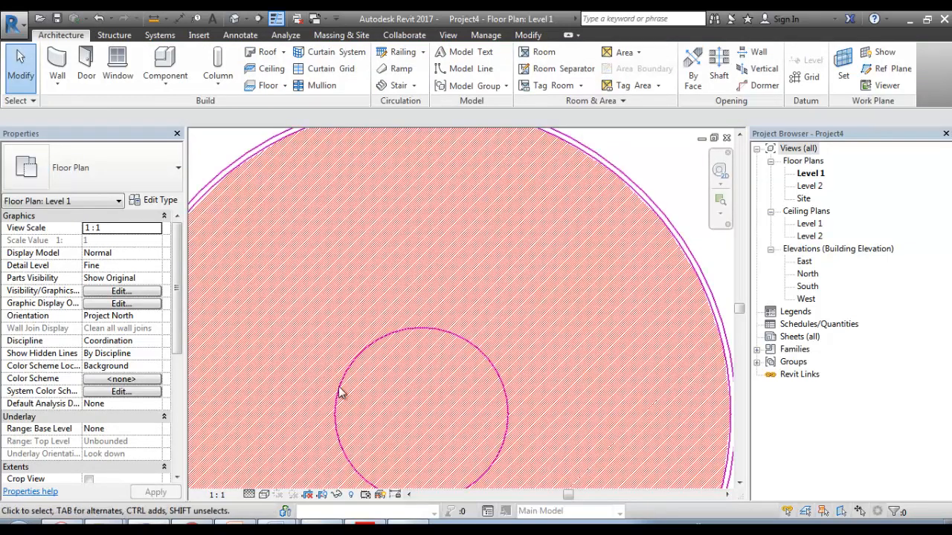
Switch to the web browser and look through the uploaded videos on the MEP TUTORIAL YouTube channel
left_click(200, 528)
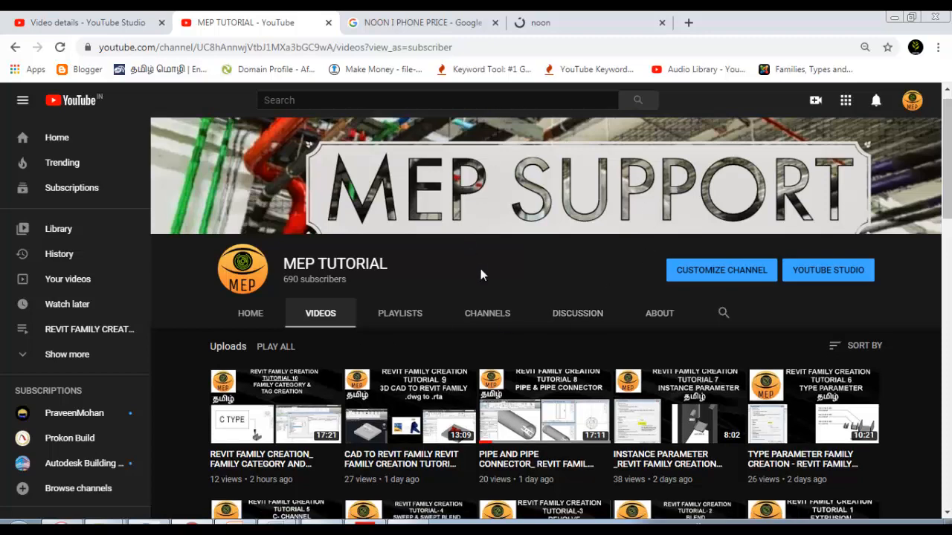
scroll(480, 269, "down", 1)
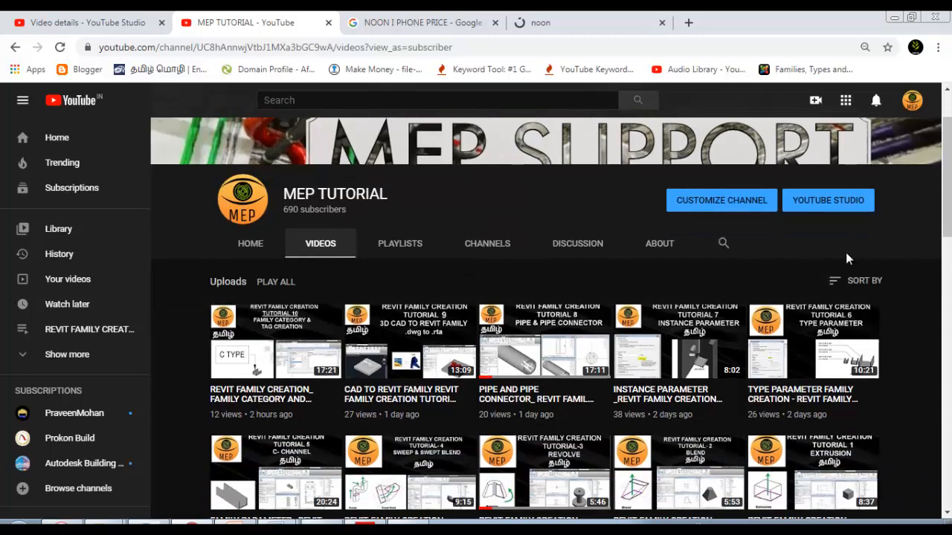